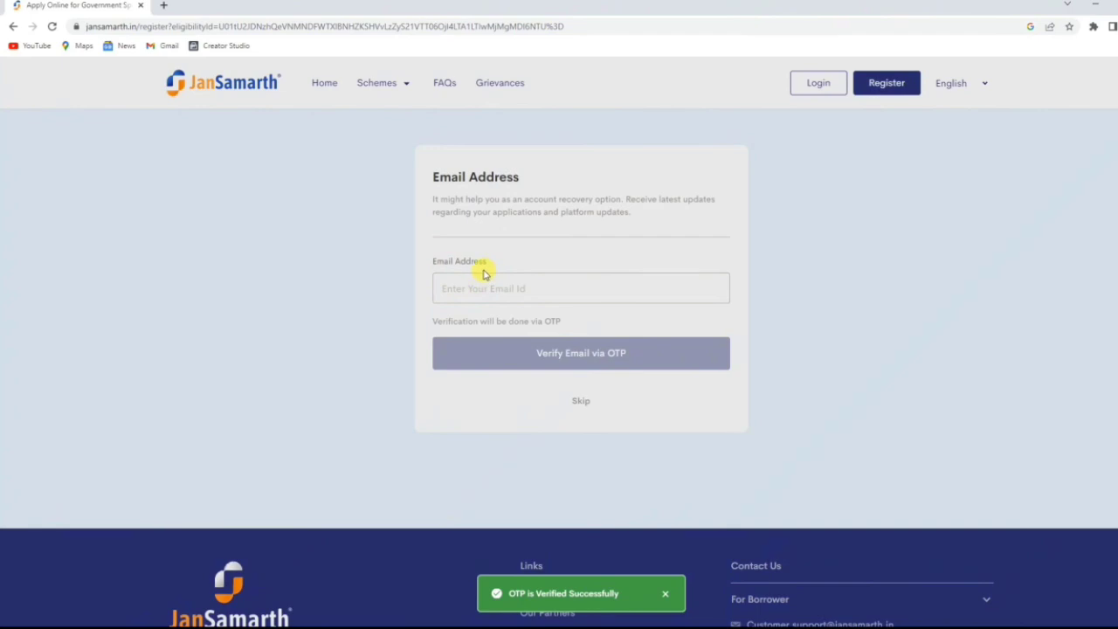
Fill in the email from the saved suggestion and verify it with the emailed OTP.
{"action": "left_click", "coordinate": [464, 288]}
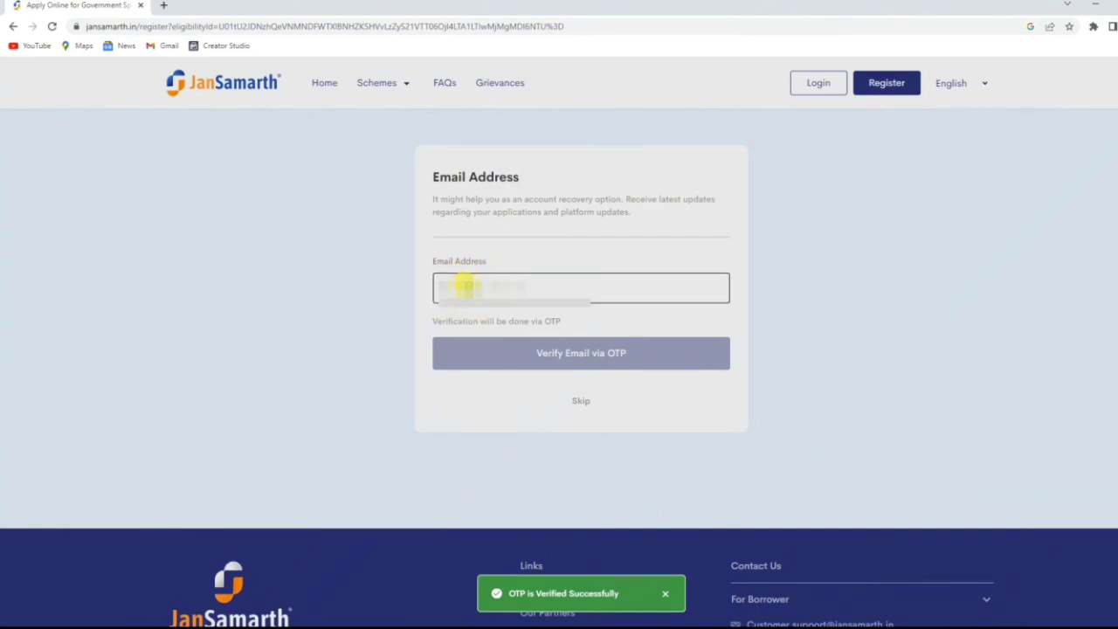
{"action": "left_click", "coordinate": [464, 288]}
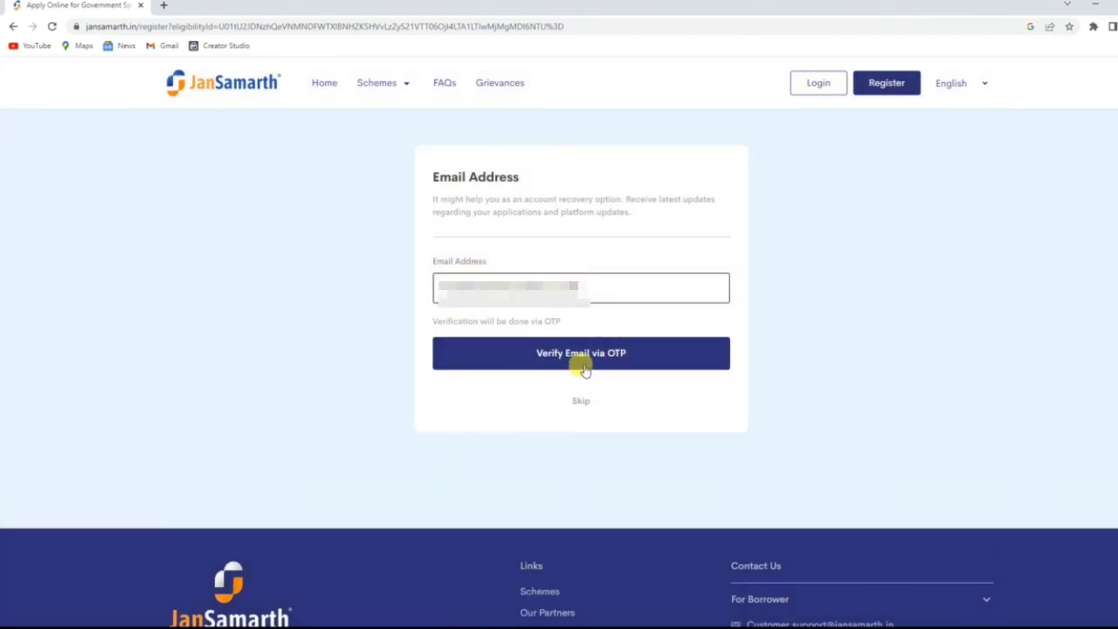
{"action": "left_click", "coordinate": [585, 367]}
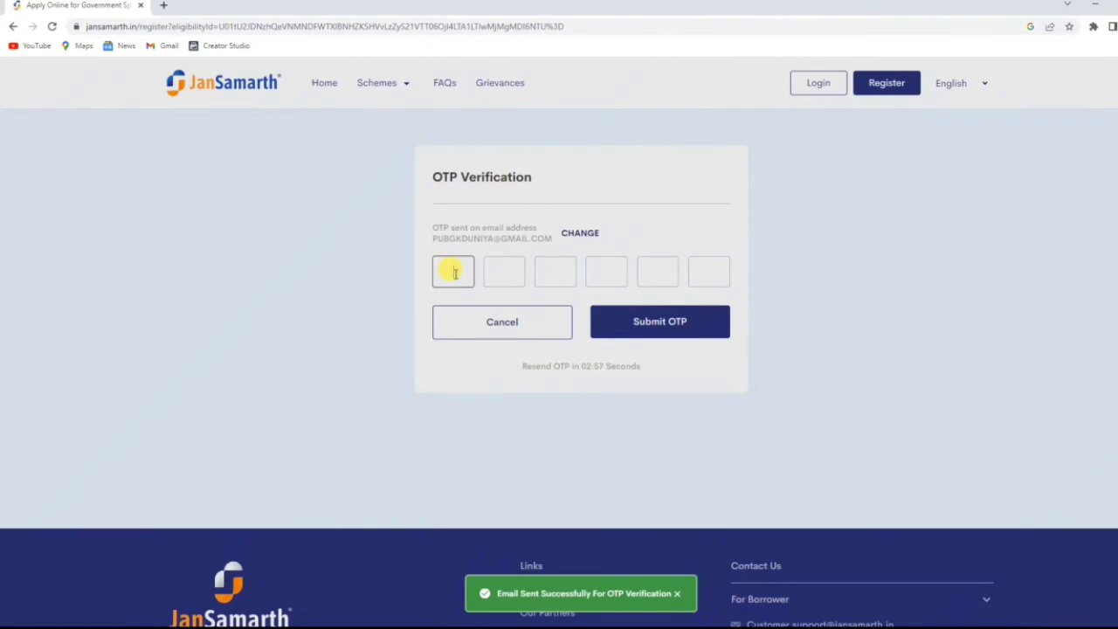
{"action": "left_click", "coordinate": [654, 324]}
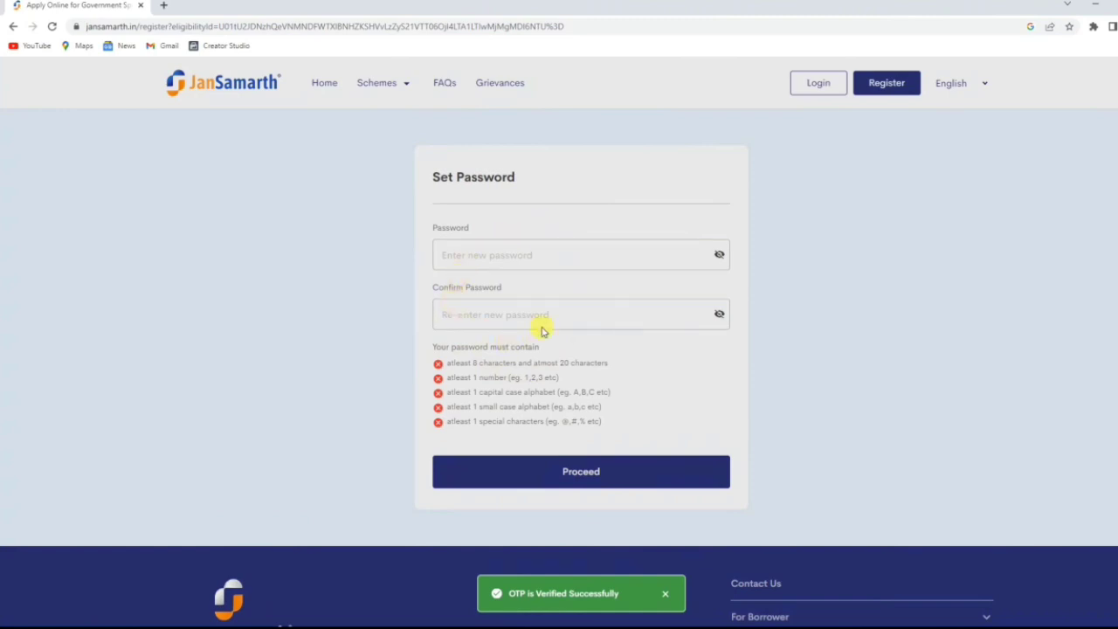
Set and confirm a new account password to complete registration.
{"action": "left_click", "coordinate": [526, 243]}
{"action": "left_click", "coordinate": [488, 257]}
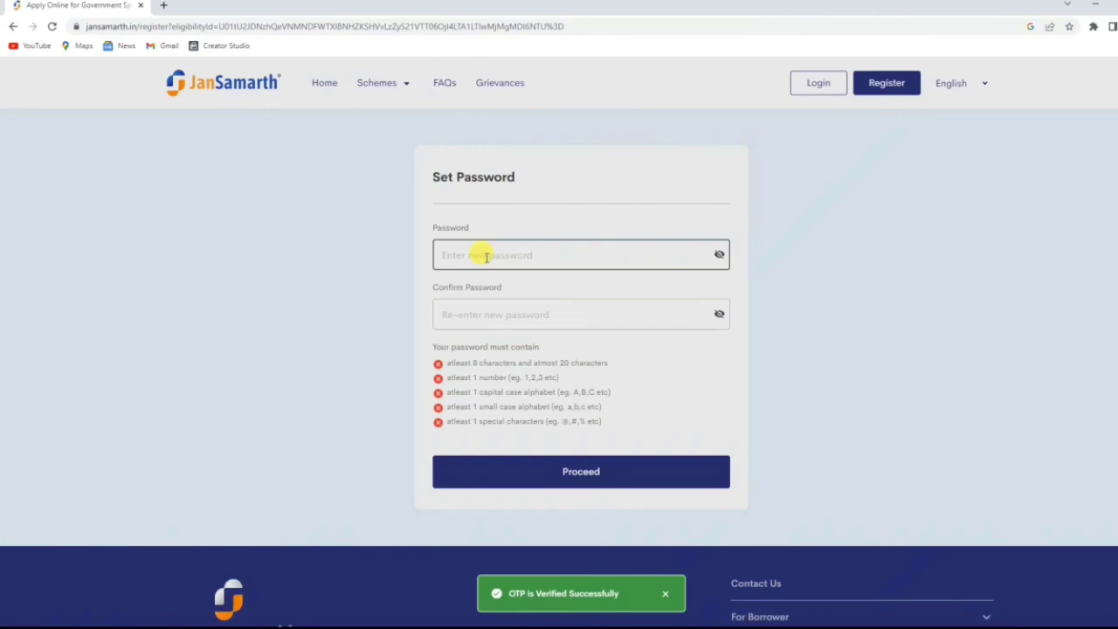
{"action": "left_click", "coordinate": [493, 314]}
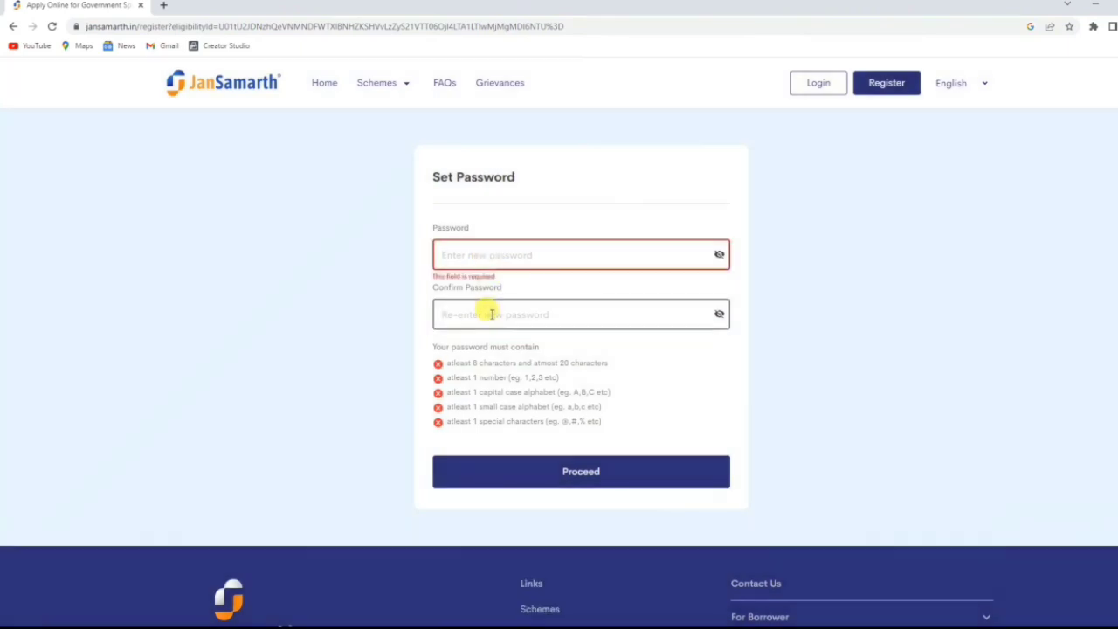
{"action": "left_click", "coordinate": [573, 486]}
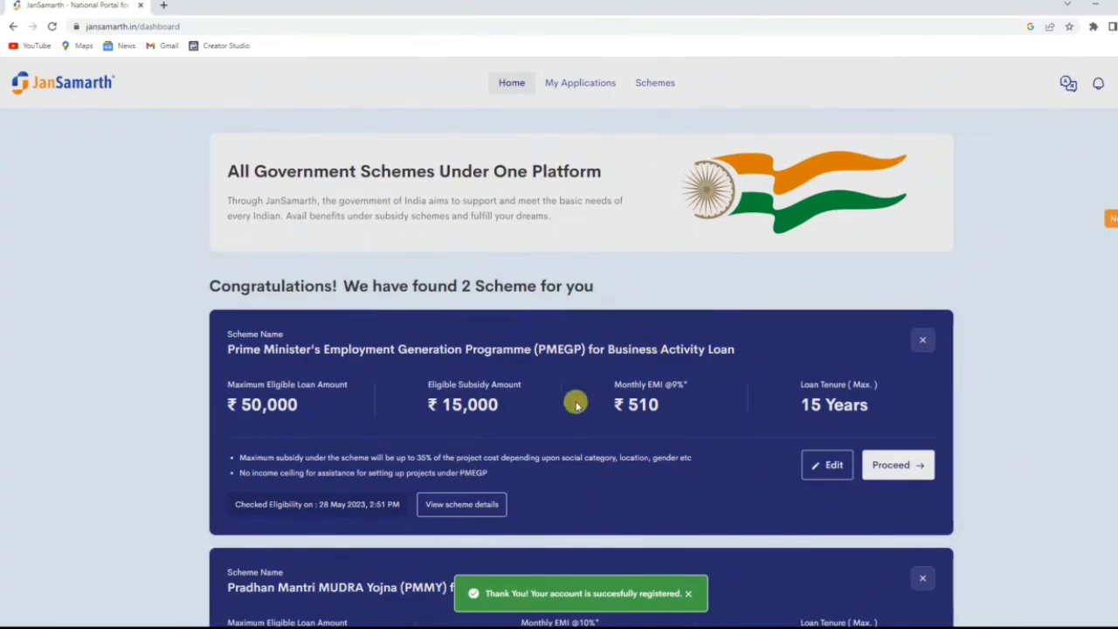
Find the PMMY MUDRA loan scheme card and start its application.
{"action": "scroll", "coordinate": [575, 405], "scroll_direction": "down", "scroll_amount": 2}
{"action": "scroll", "coordinate": [609, 392], "scroll_direction": "down", "scroll_amount": 1}
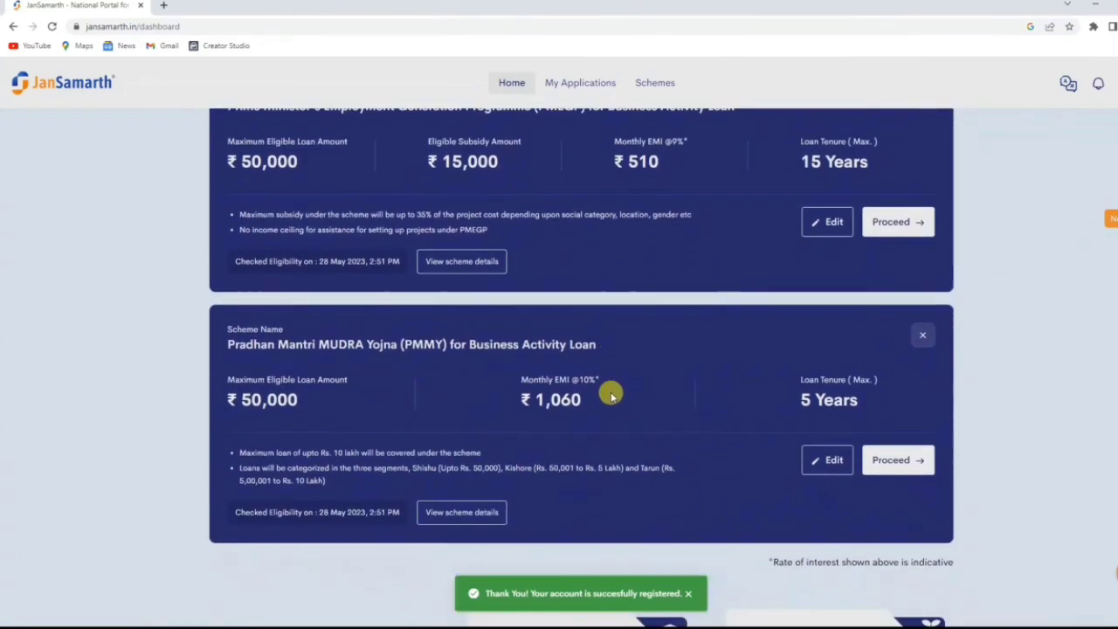
{"action": "scroll", "coordinate": [609, 394], "scroll_direction": "up", "scroll_amount": 1}
{"action": "scroll", "coordinate": [611, 396], "scroll_direction": "down", "scroll_amount": 2}
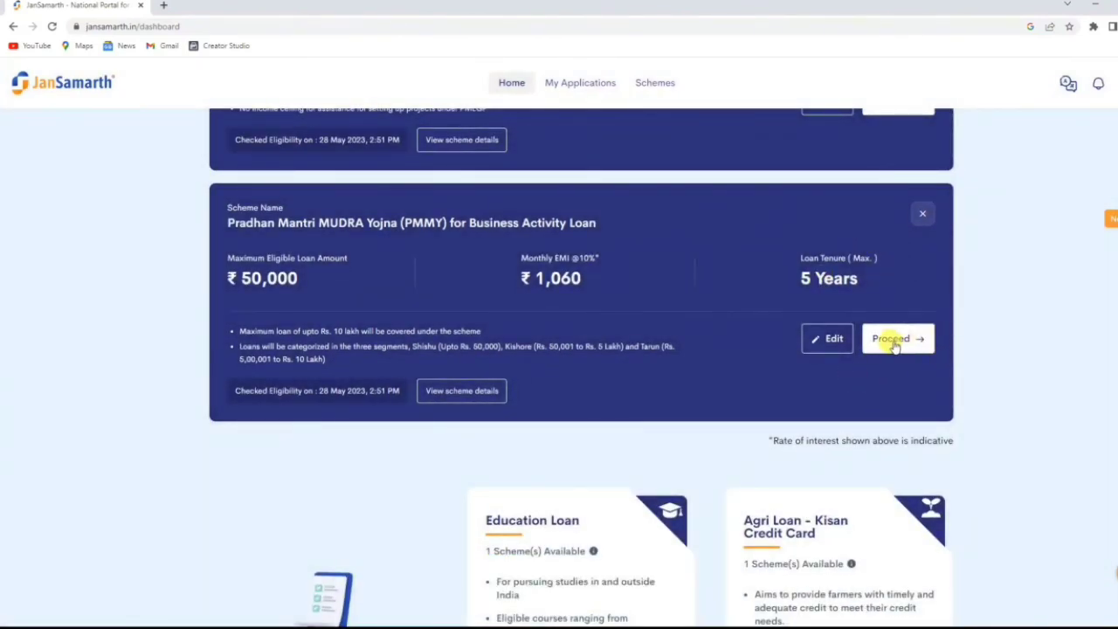
{"action": "left_click", "coordinate": [894, 343]}
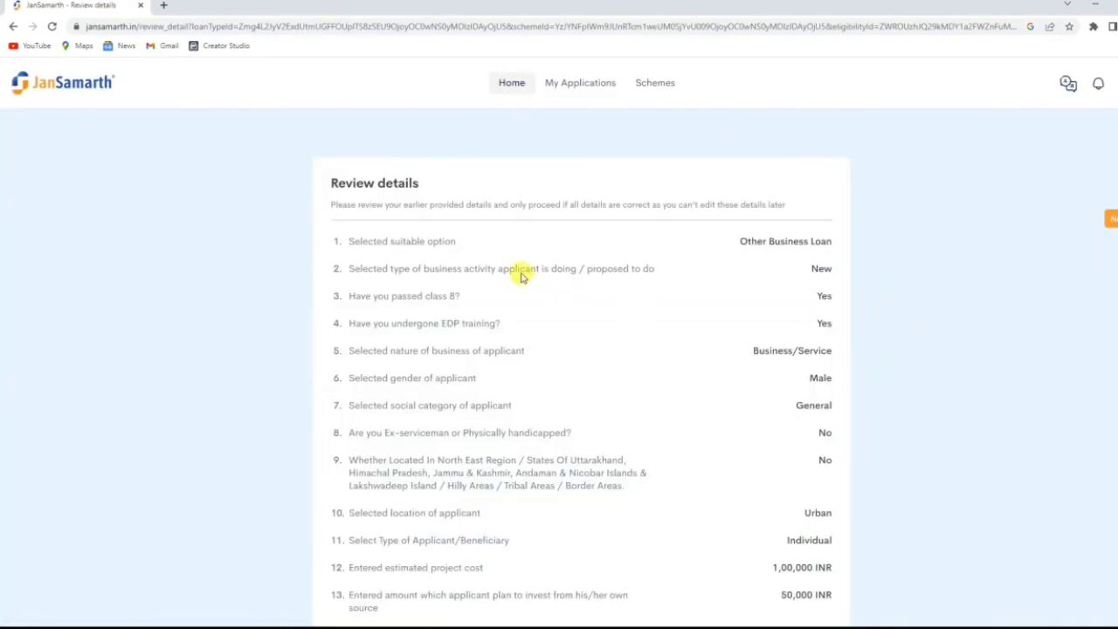
Review the scheme details and accept them to reach the required-documents list.
{"action": "scroll", "coordinate": [516, 268], "scroll_direction": "down", "scroll_amount": 3}
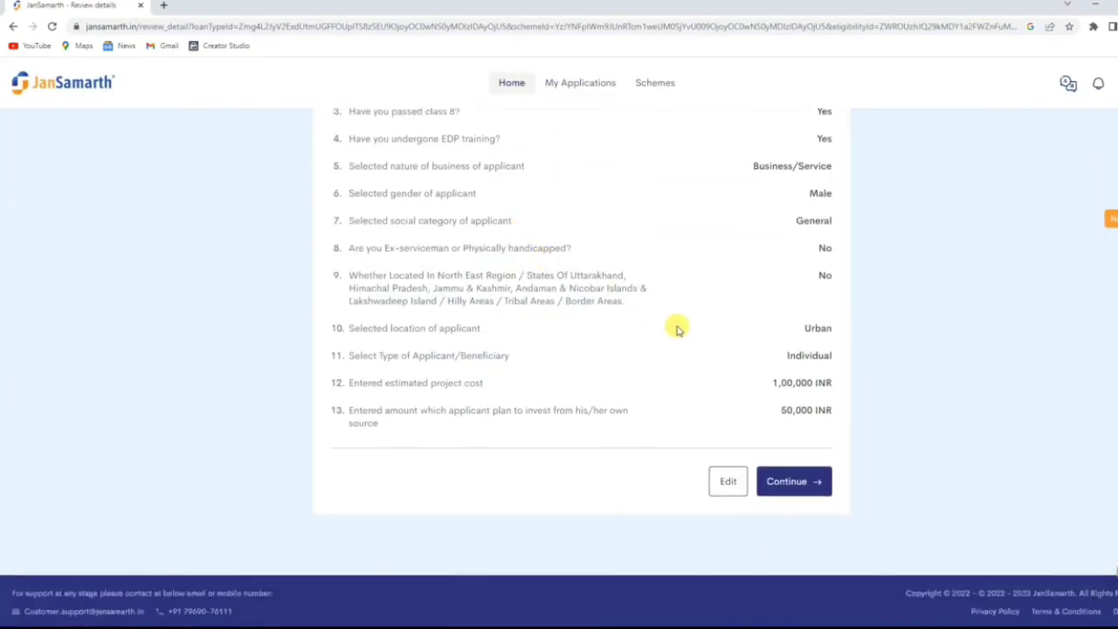
{"action": "scroll", "coordinate": [643, 344], "scroll_direction": "up", "scroll_amount": 3}
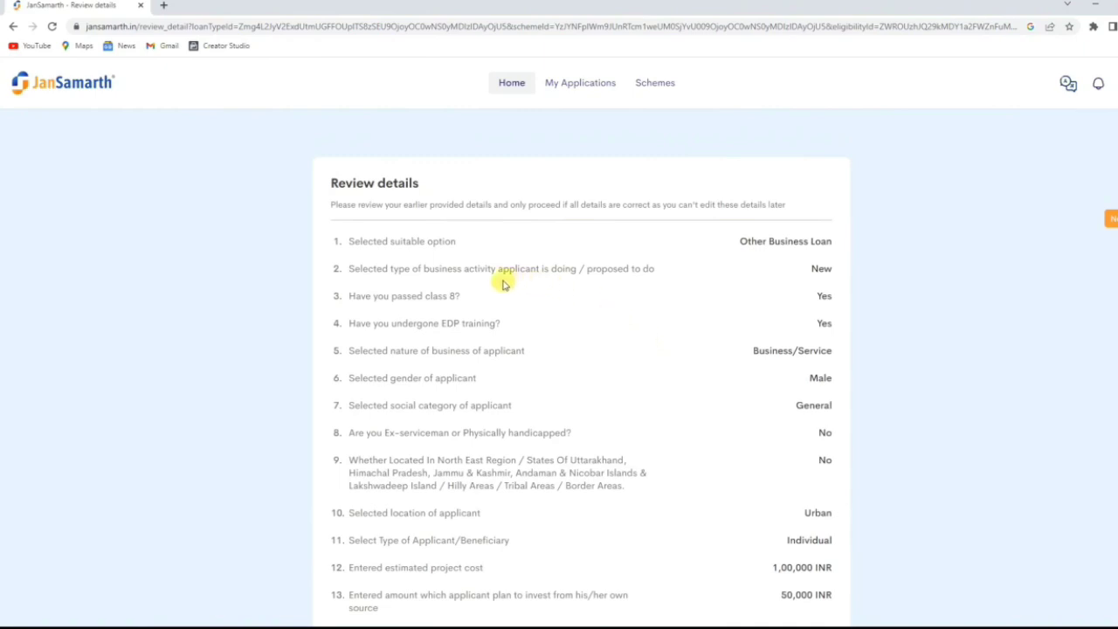
{"action": "scroll", "coordinate": [610, 351], "scroll_direction": "down", "scroll_amount": 1}
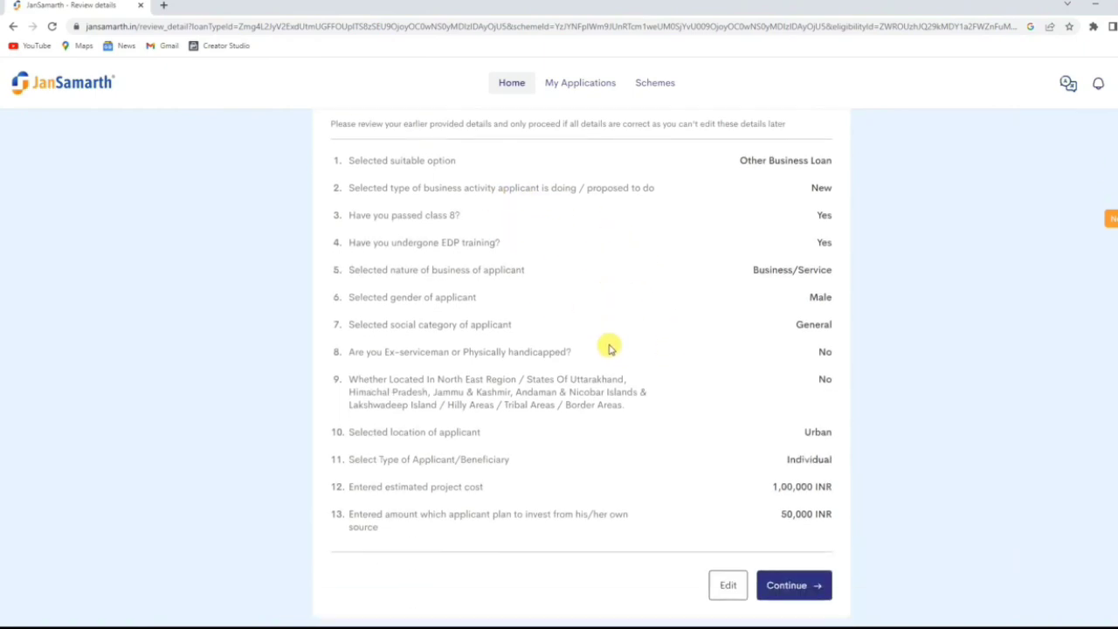
{"action": "scroll", "coordinate": [610, 349], "scroll_direction": "down", "scroll_amount": 1}
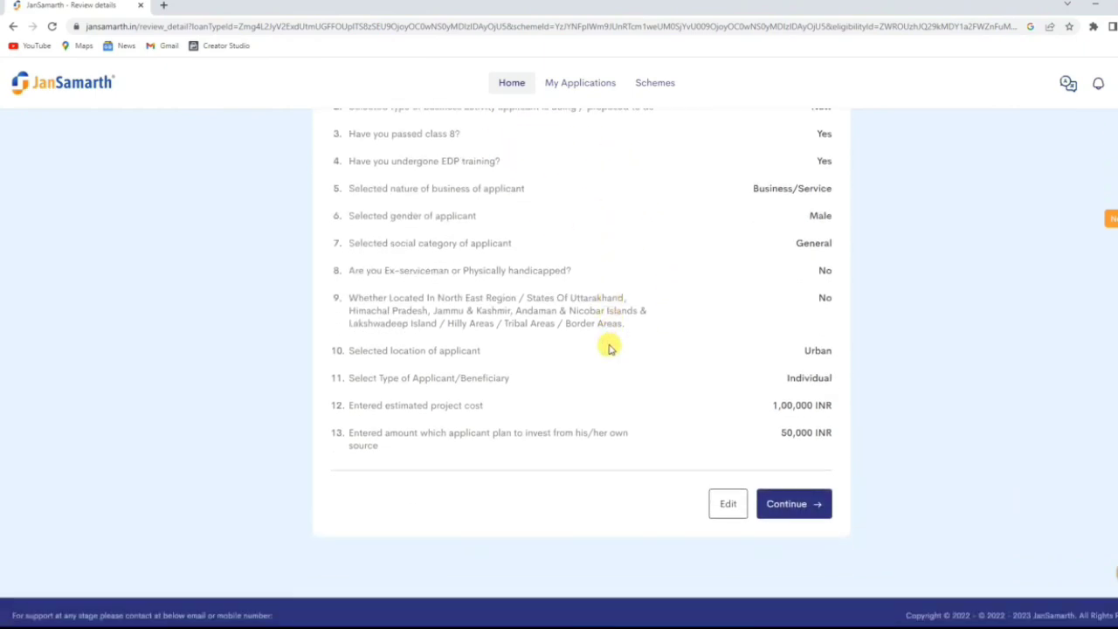
{"action": "left_click", "coordinate": [788, 513]}
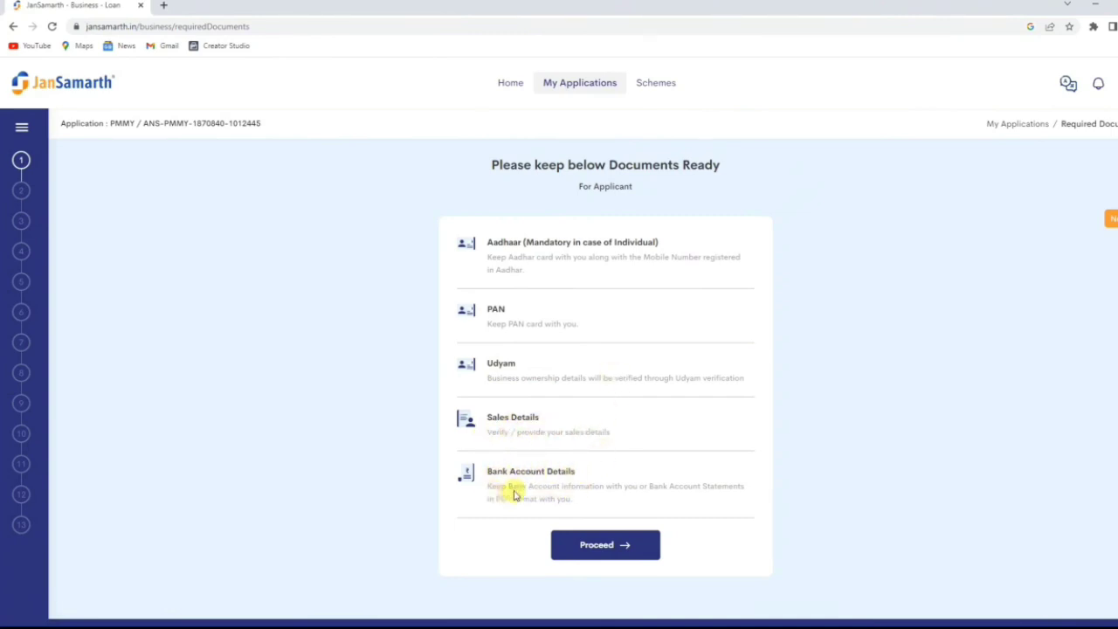
Move past the documents list and accept the Aadhaar and Income Tax consents.
{"action": "left_click", "coordinate": [599, 560]}
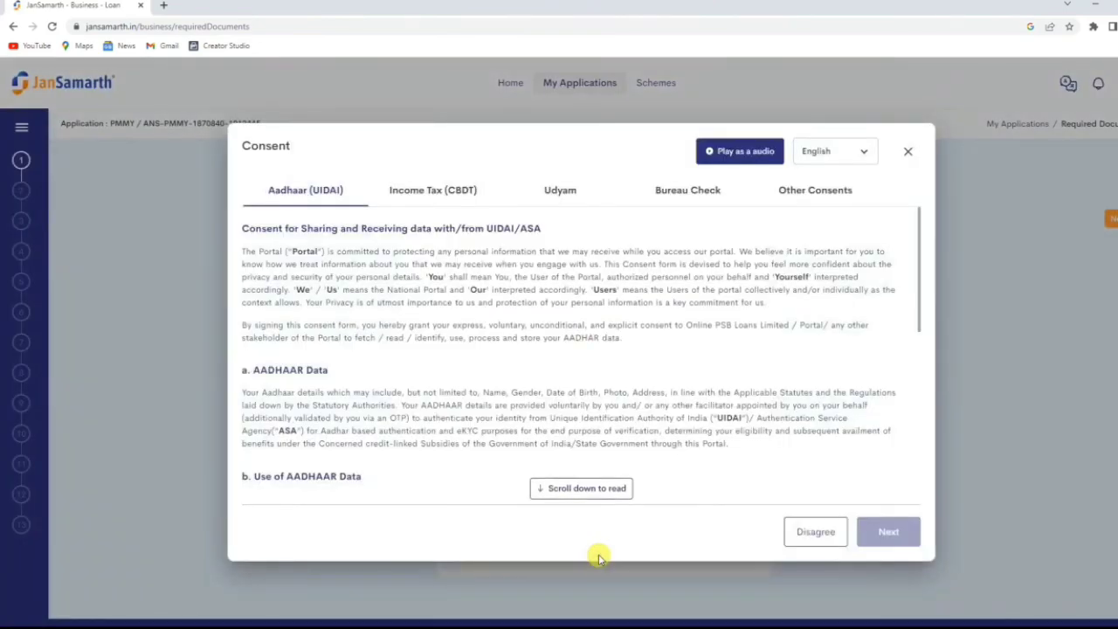
{"action": "scroll", "coordinate": [599, 342], "scroll_direction": "down", "scroll_amount": 10}
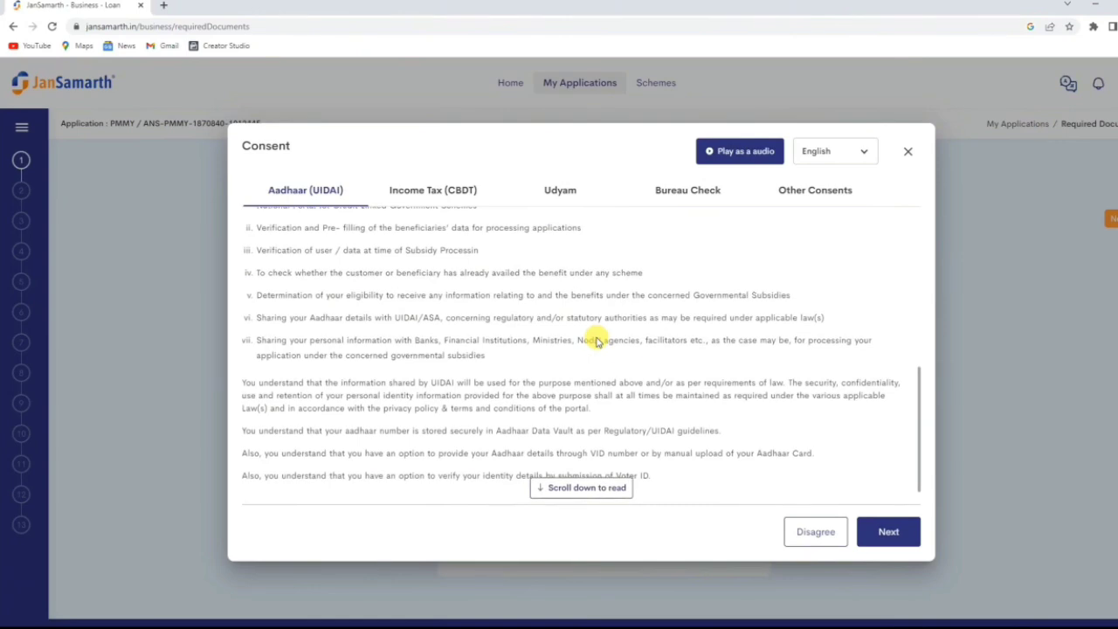
{"action": "left_click", "coordinate": [888, 533]}
{"action": "scroll", "coordinate": [404, 297], "scroll_direction": "down", "scroll_amount": 5}
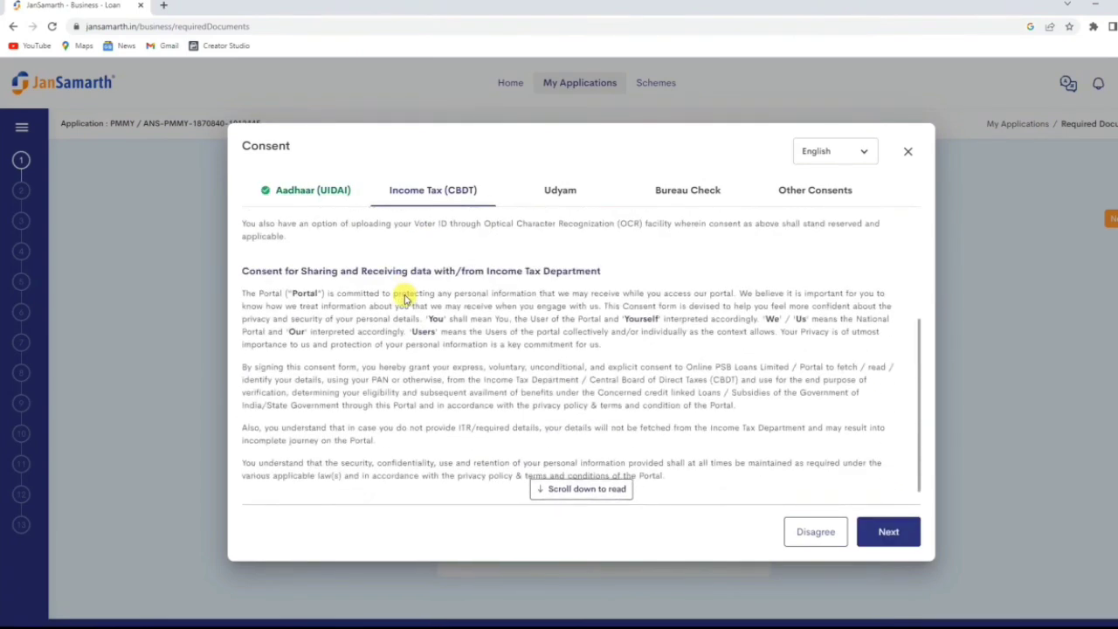
{"action": "scroll", "coordinate": [494, 367], "scroll_direction": "up", "scroll_amount": 5}
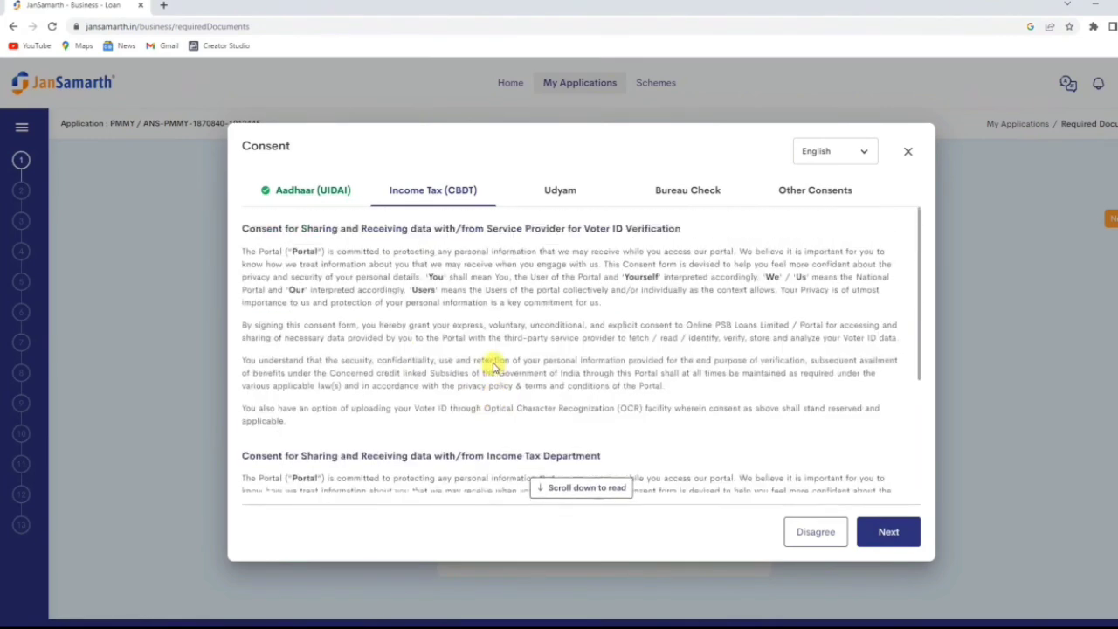
{"action": "scroll", "coordinate": [494, 367], "scroll_direction": "down", "scroll_amount": 5}
{"action": "left_click", "coordinate": [893, 535]}
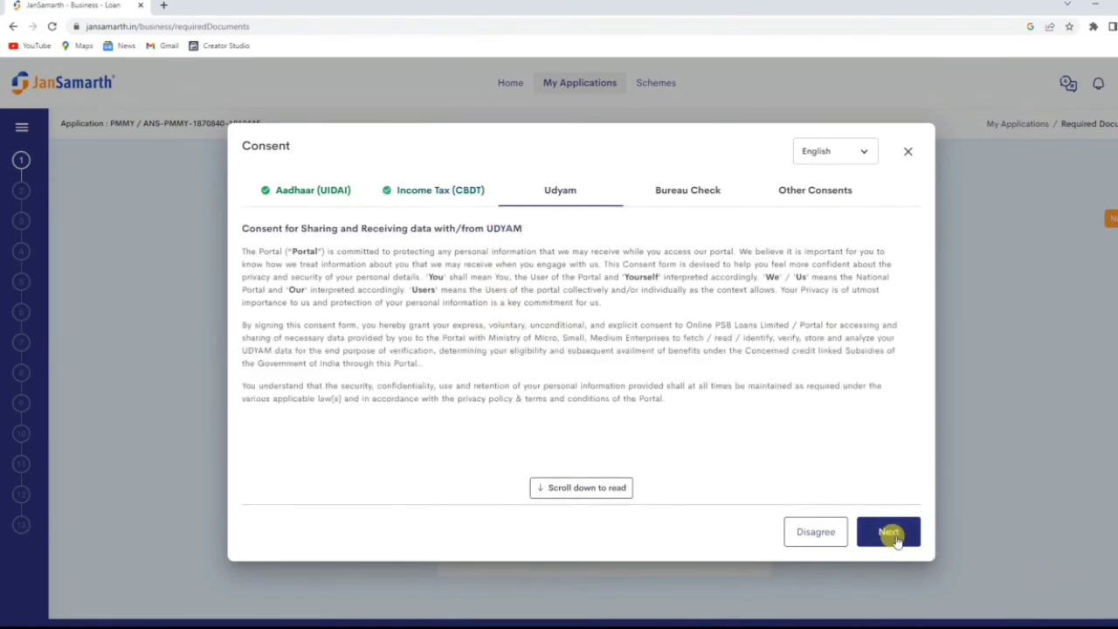
Accept the Udyam and Bureau Check consents, then agree to all consents.
{"action": "left_click", "coordinate": [891, 533]}
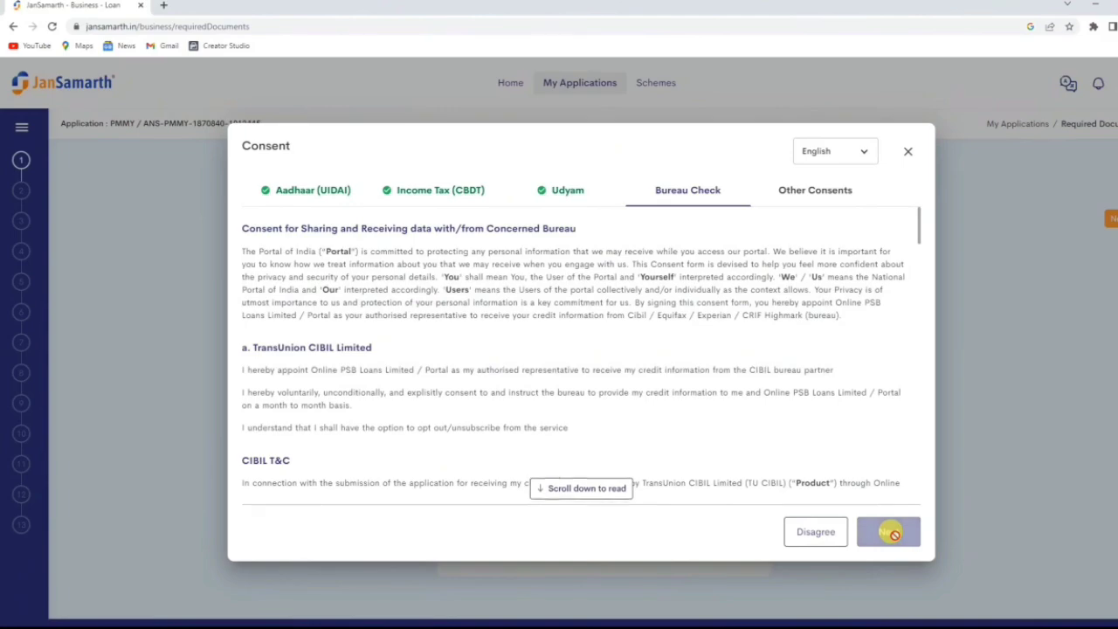
{"action": "scroll", "coordinate": [476, 380], "scroll_direction": "down", "scroll_amount": 15}
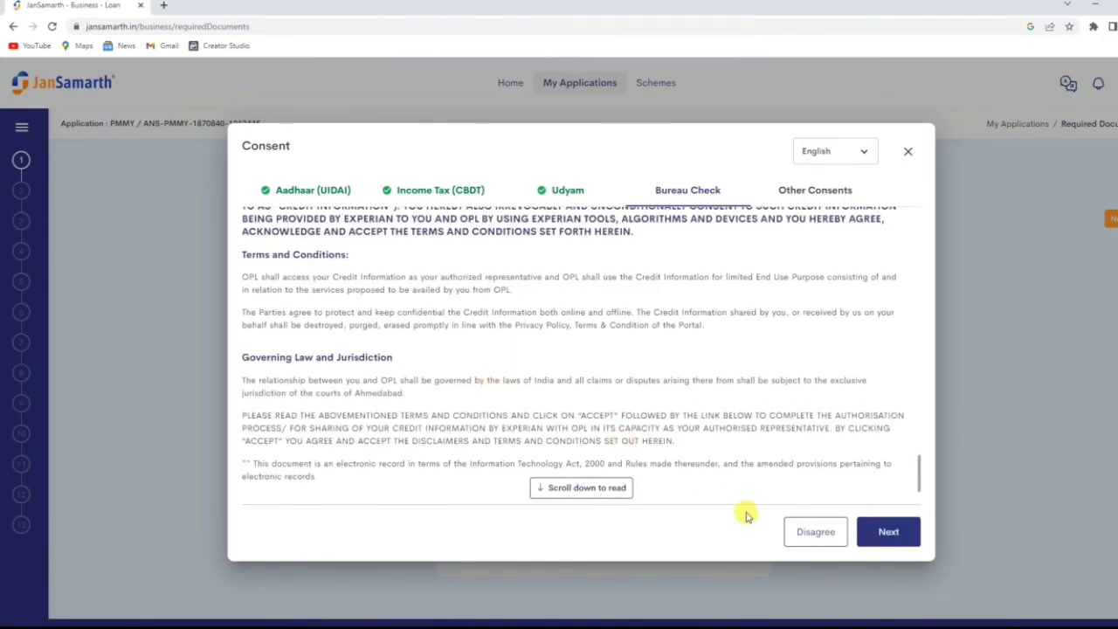
{"action": "left_click", "coordinate": [883, 531]}
{"action": "scroll", "coordinate": [619, 352], "scroll_direction": "down", "scroll_amount": 5}
{"action": "scroll", "coordinate": [619, 353], "scroll_direction": "down", "scroll_amount": 5}
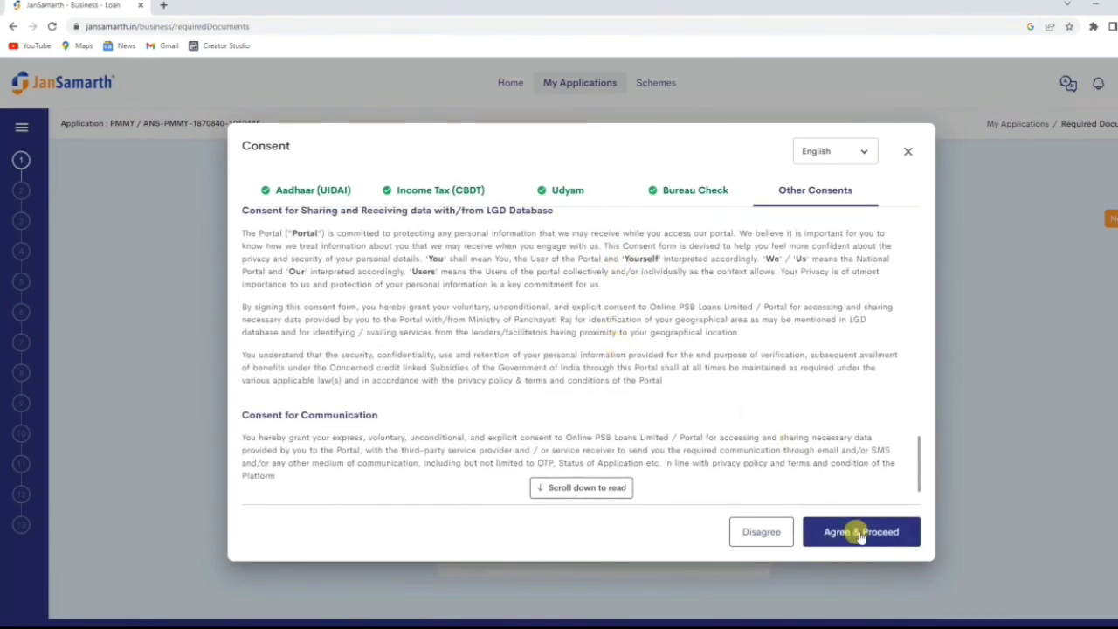
{"action": "left_click", "coordinate": [858, 532]}
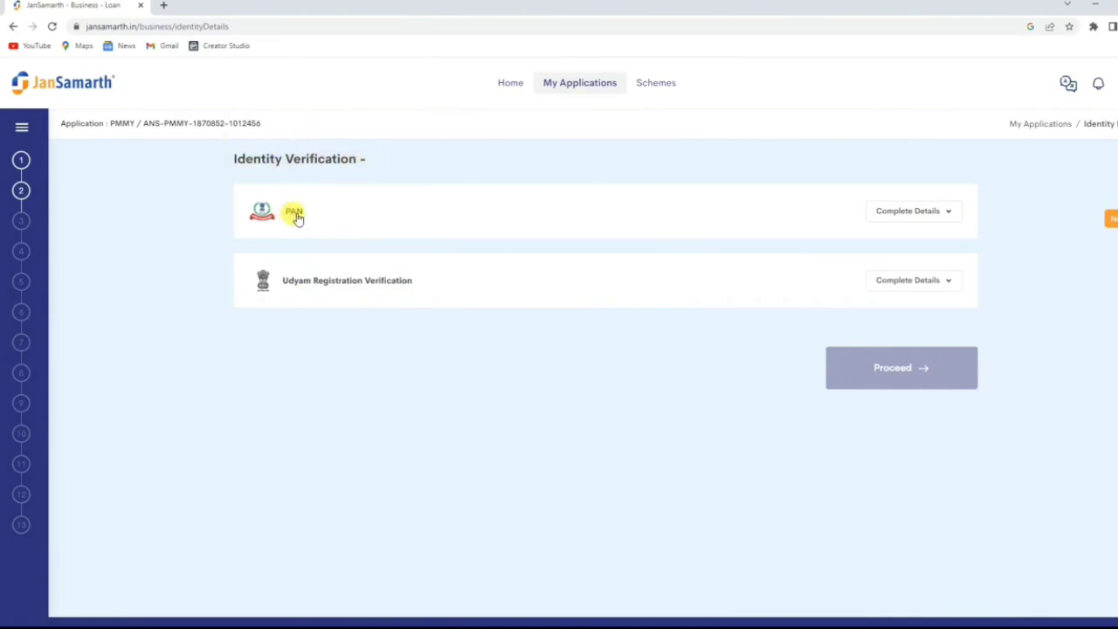
Verify the PAN with a date of birth in July.
{"action": "left_click", "coordinate": [296, 216]}
{"action": "left_click", "coordinate": [269, 281]}
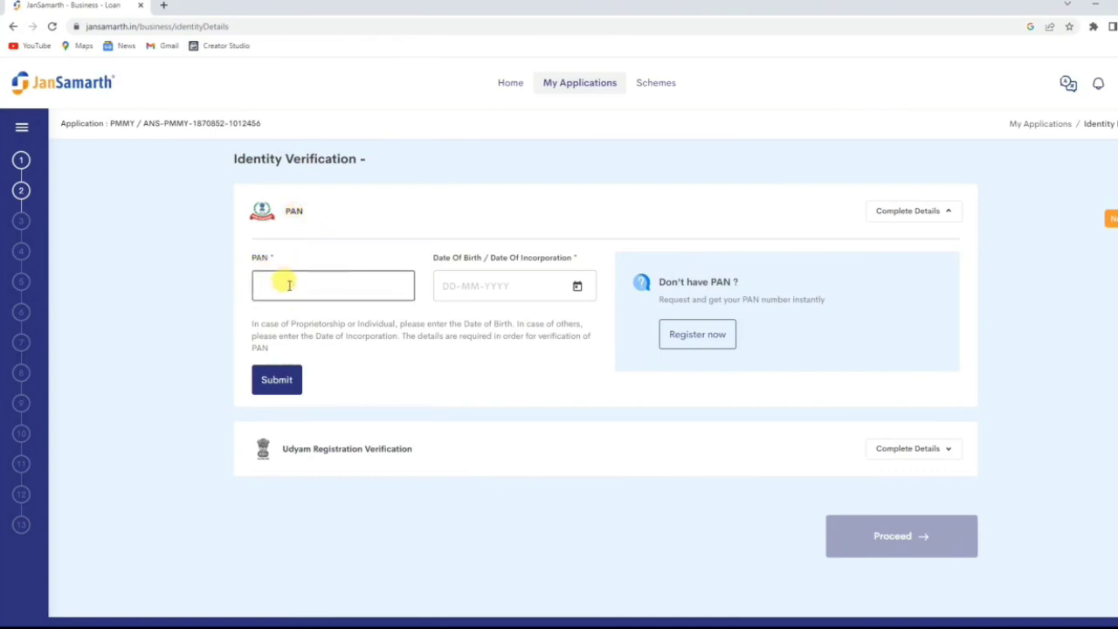
{"action": "left_click", "coordinate": [494, 283]}
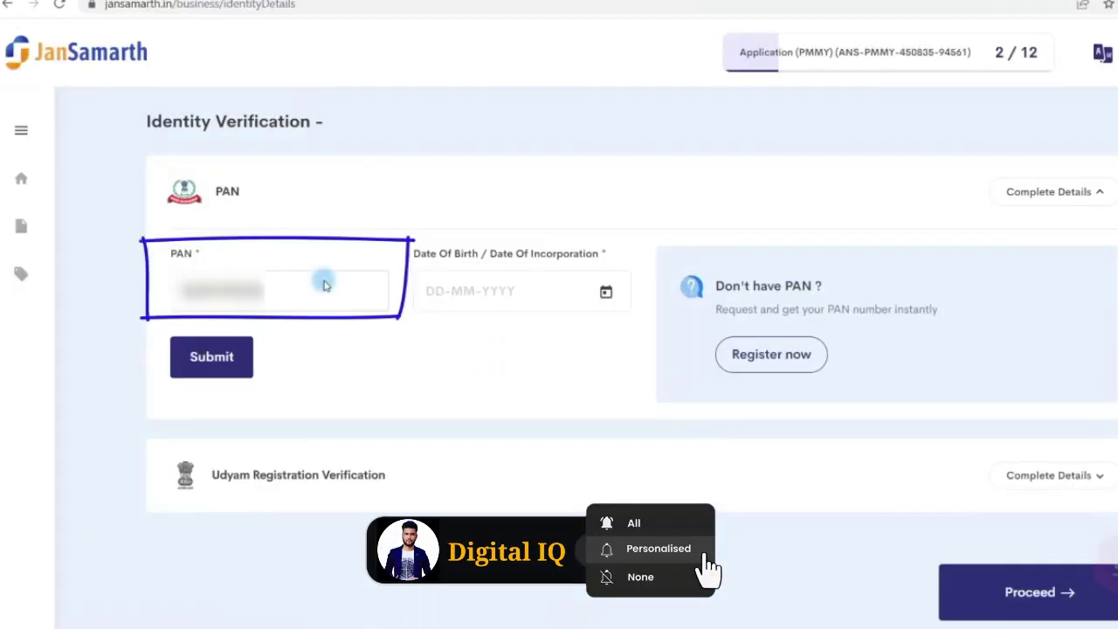
{"action": "left_click", "coordinate": [452, 280]}
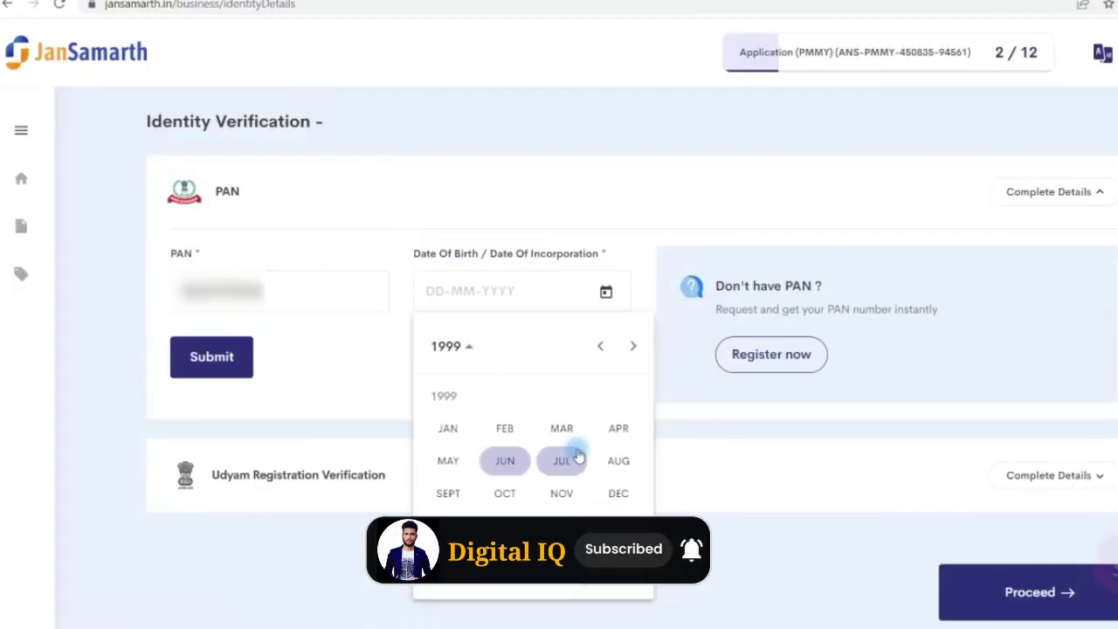
{"action": "left_click", "coordinate": [577, 456]}
{"action": "left_click", "coordinate": [212, 353]}
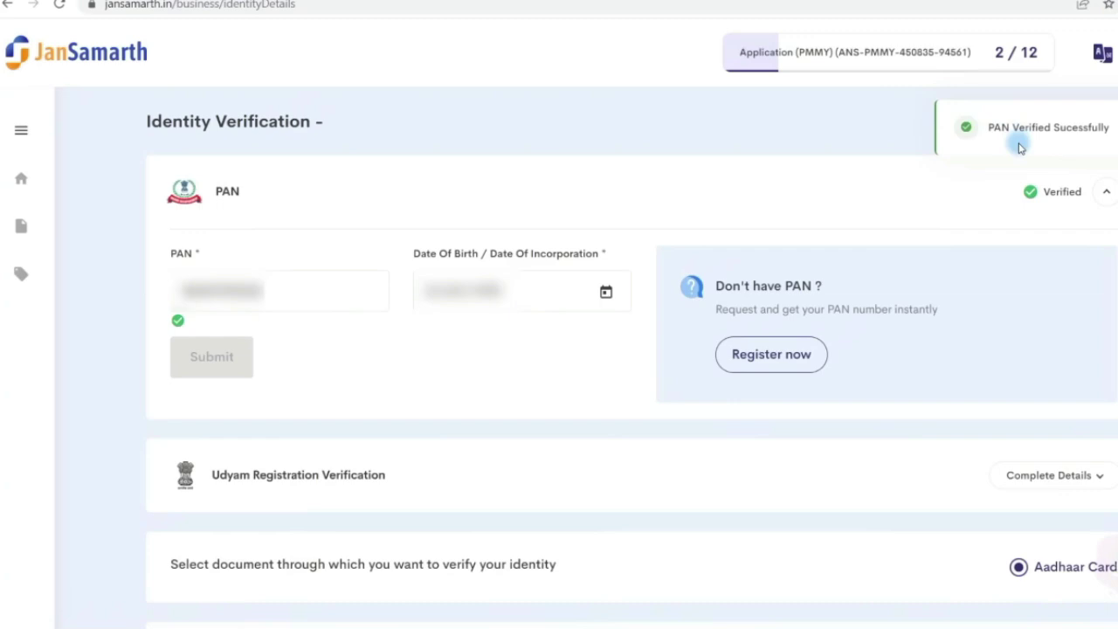
Enter the registered mobile number in the Udyam Registration section, then collapse it.
{"action": "scroll", "coordinate": [948, 231], "scroll_direction": "down", "scroll_amount": 1}
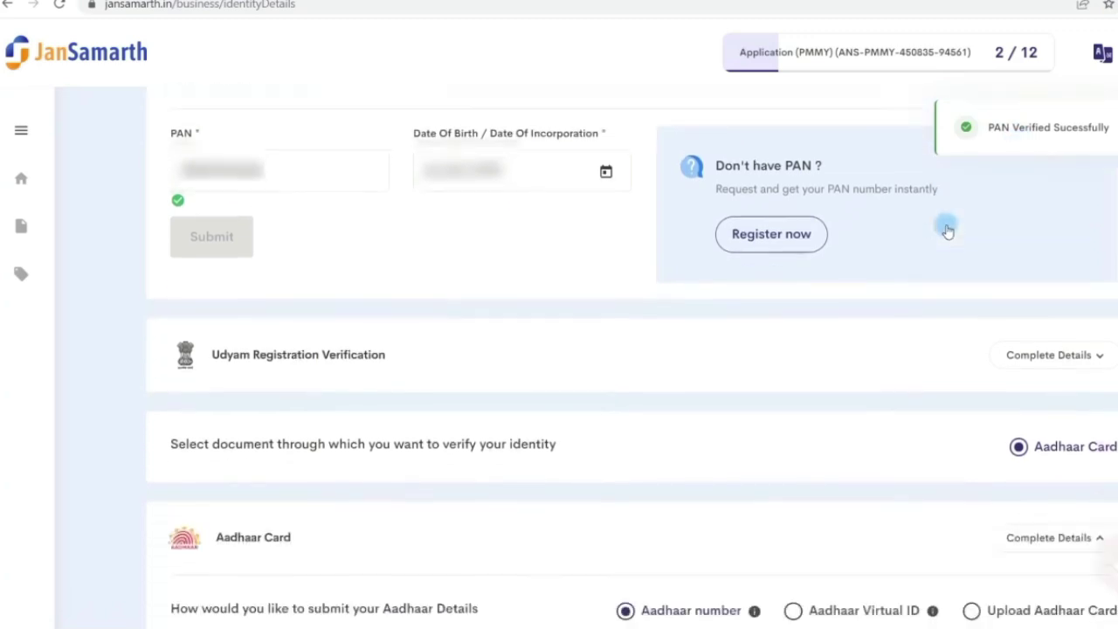
{"action": "scroll", "coordinate": [948, 230], "scroll_direction": "down", "scroll_amount": 1}
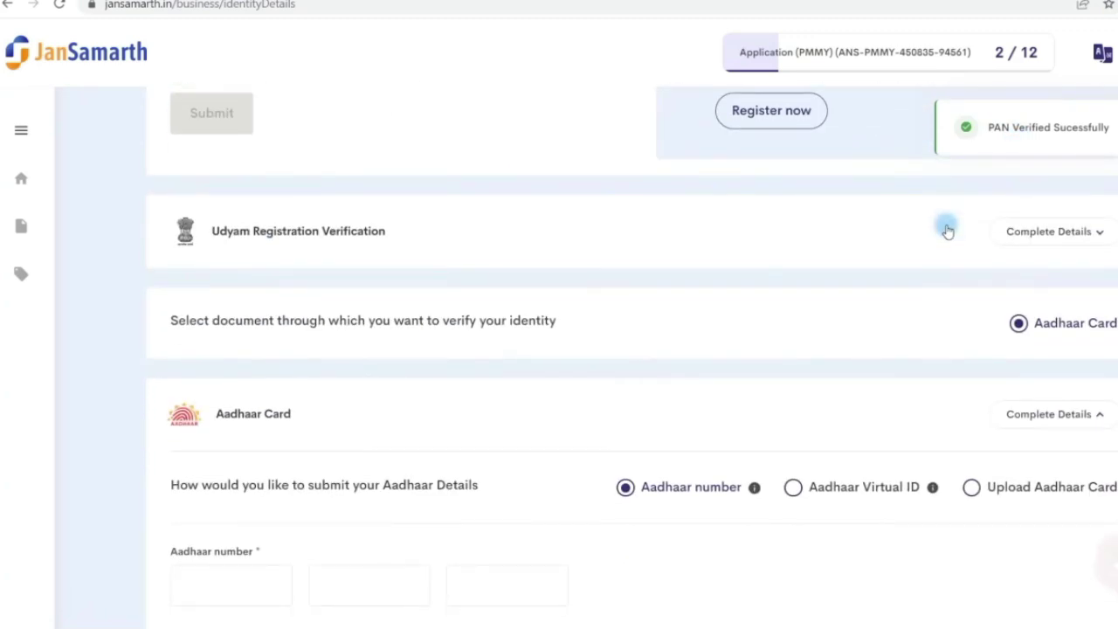
{"action": "left_click", "coordinate": [948, 231]}
{"action": "left_click", "coordinate": [236, 333]}
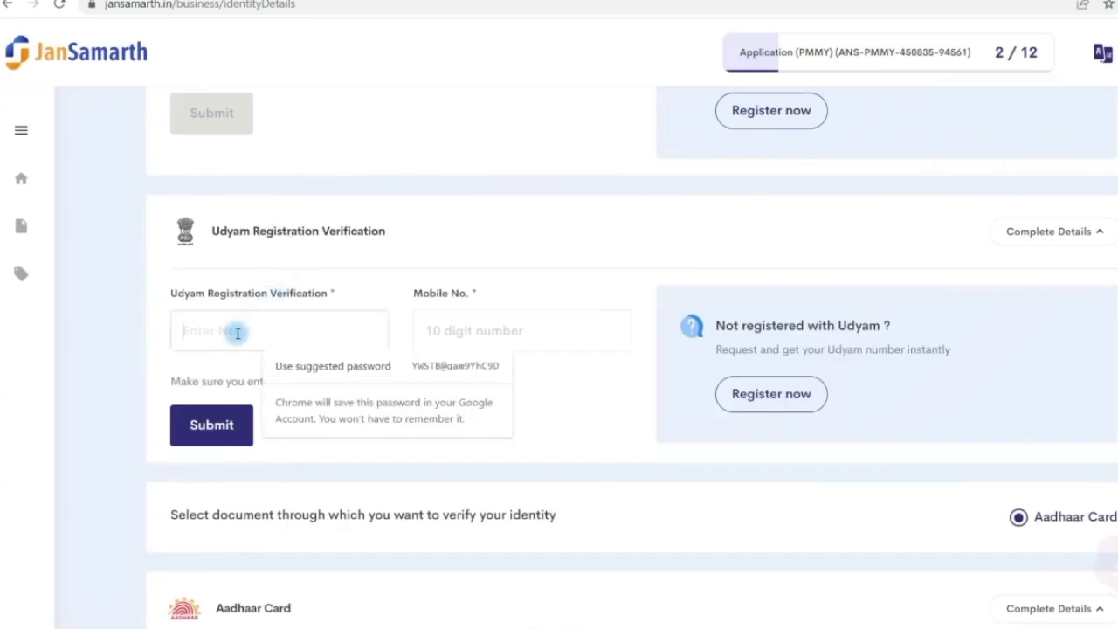
{"action": "left_click", "coordinate": [459, 336]}
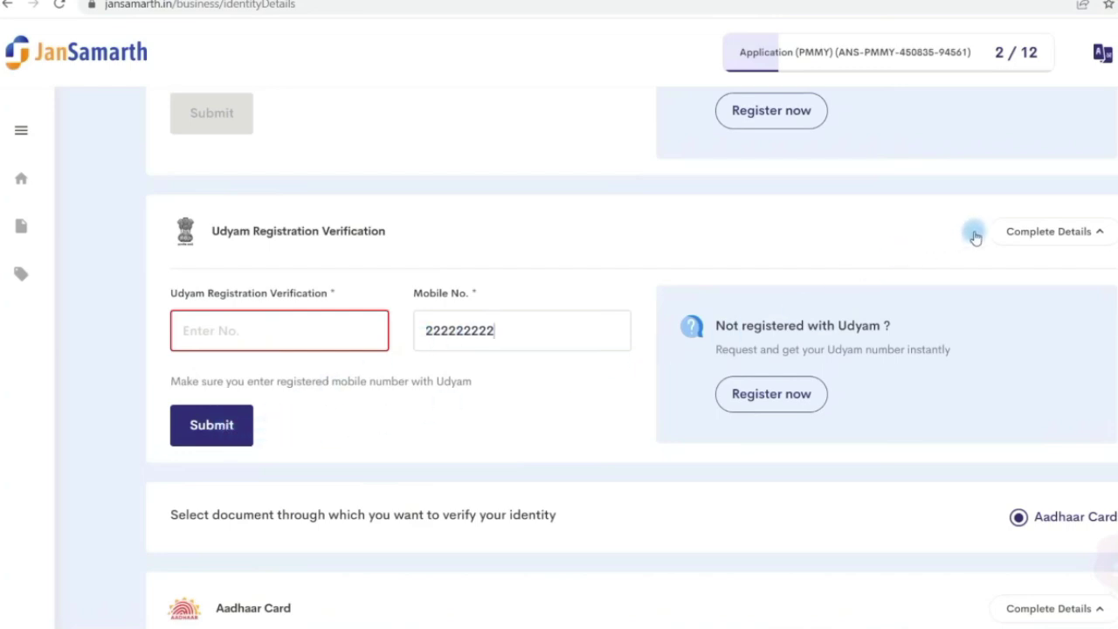
{"action": "left_click", "coordinate": [1035, 231]}
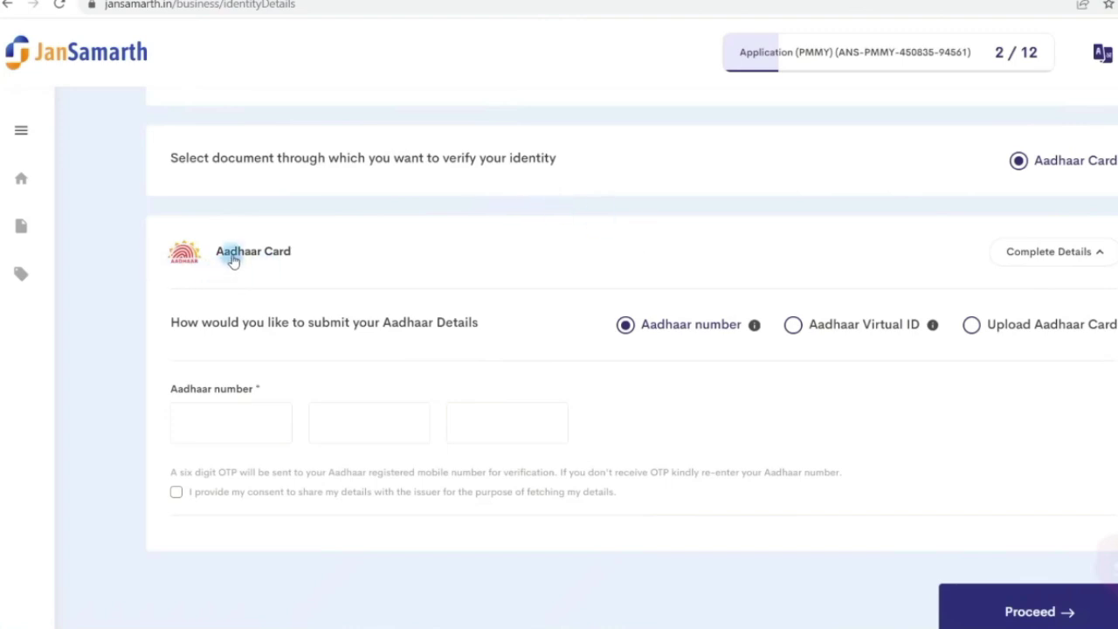
Give consent to share Aadhaar details and request an OTP for the Aadhaar number.
{"action": "left_click", "coordinate": [792, 324]}
{"action": "left_click", "coordinate": [972, 324]}
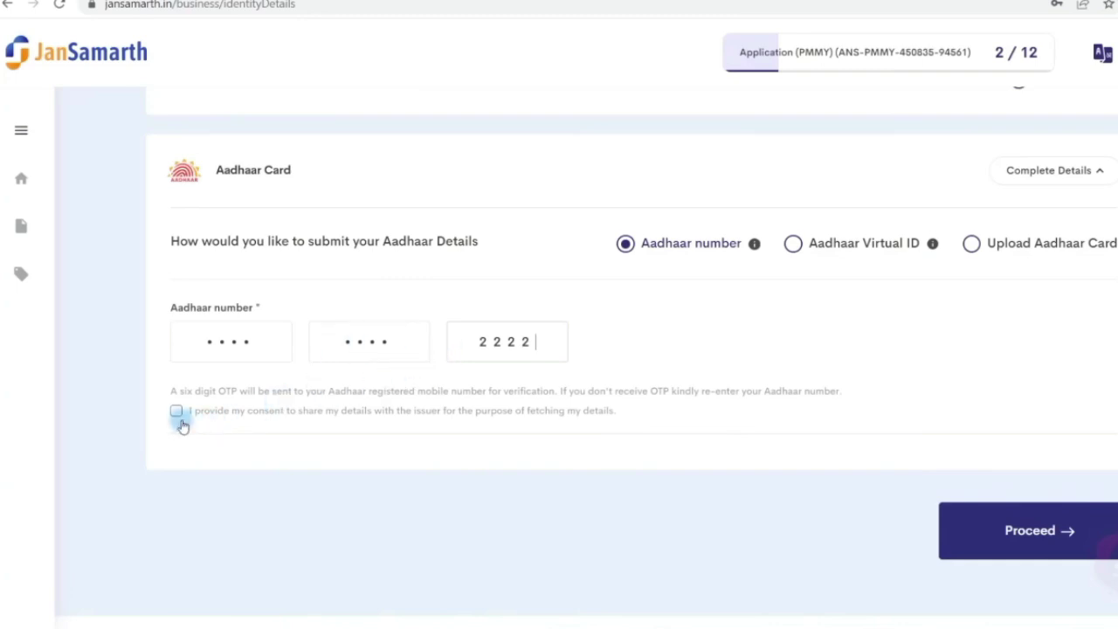
{"action": "left_click", "coordinate": [178, 416]}
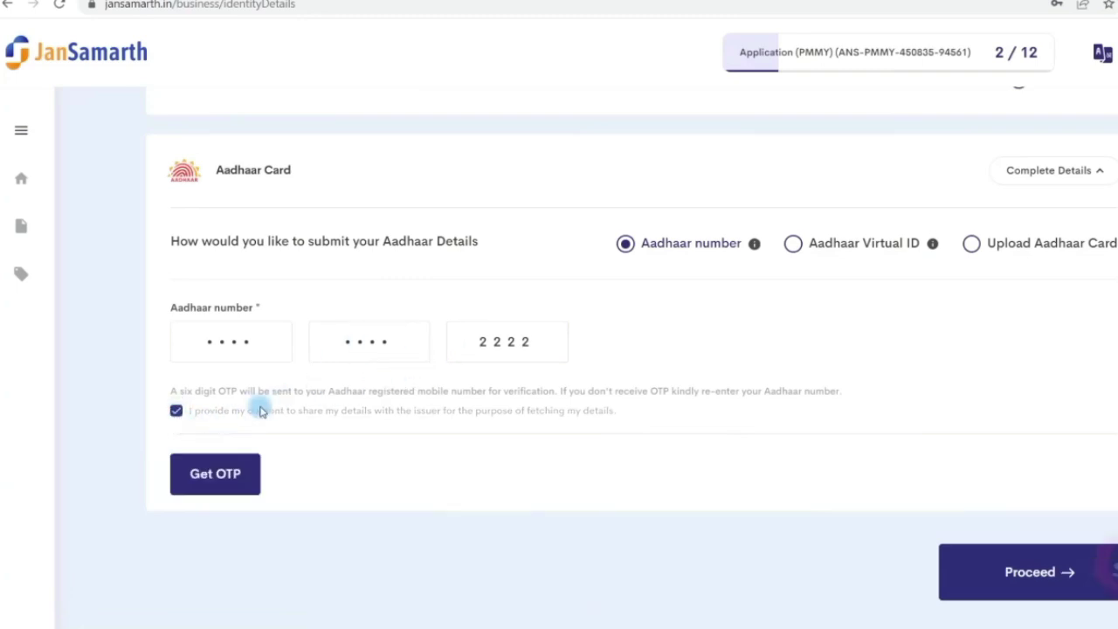
{"action": "left_click", "coordinate": [217, 479]}
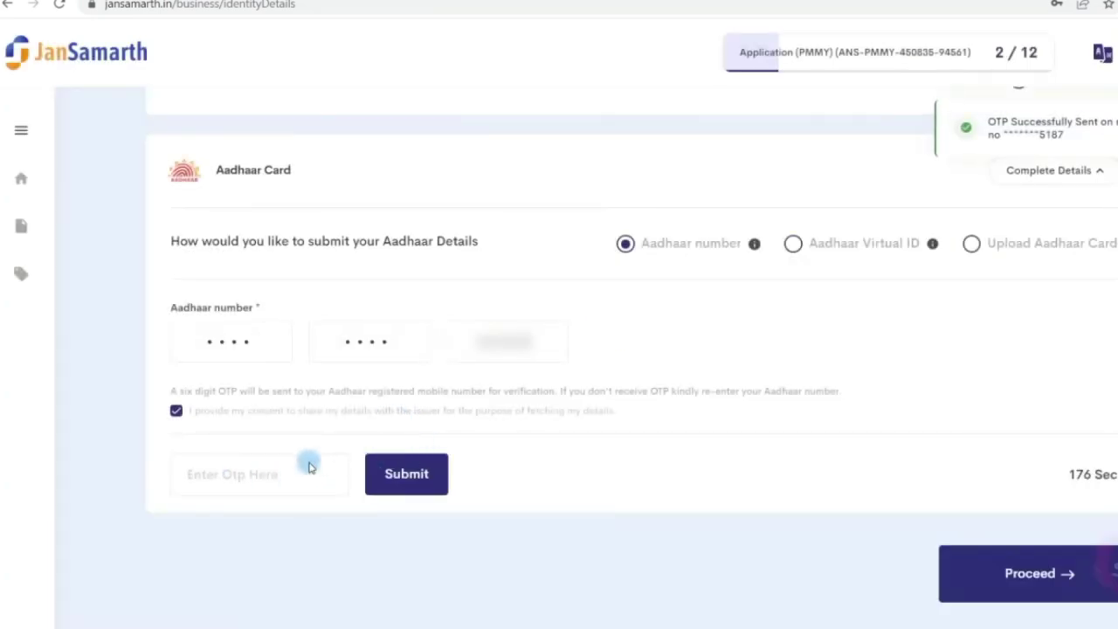
Enter the received OTP, fetch the Aadhaar details, and continue.
{"action": "left_click", "coordinate": [274, 470]}
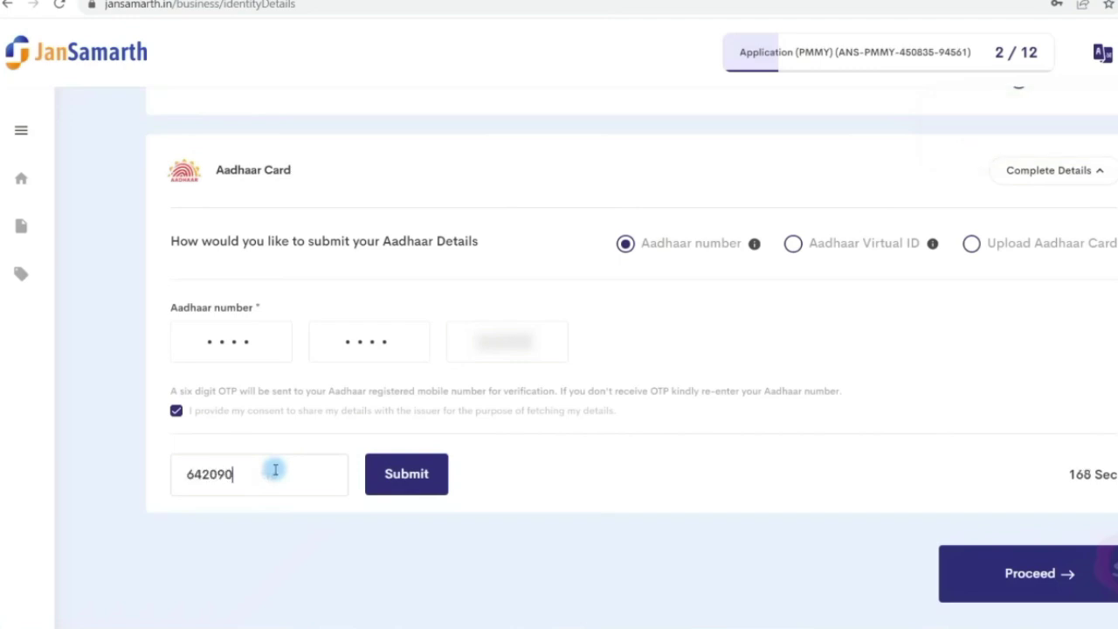
{"action": "left_click", "coordinate": [391, 488]}
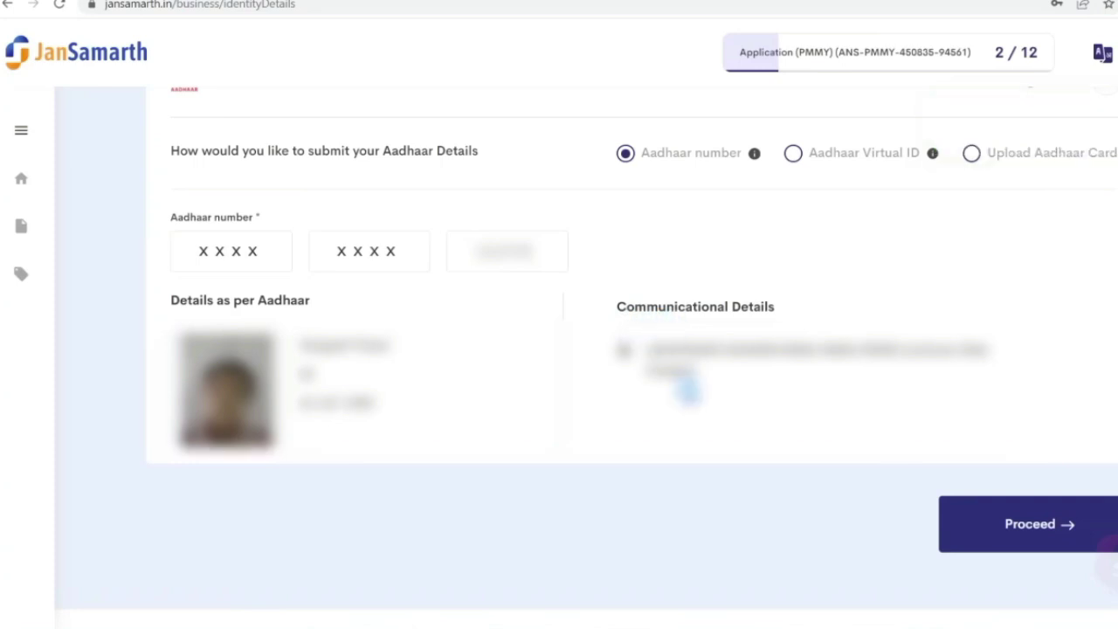
{"action": "left_click", "coordinate": [984, 523]}
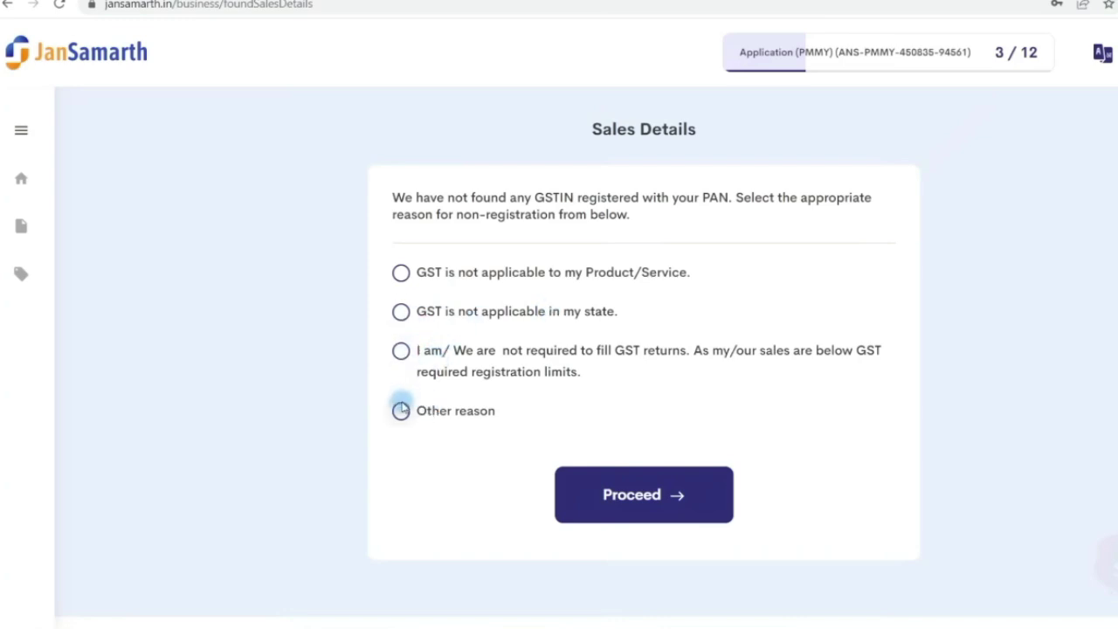
Give 'Other' as the reason for no GST registration, typing 'TYPE HERE REAS'.
{"action": "left_click", "coordinate": [401, 411]}
{"action": "scroll", "coordinate": [466, 419], "scroll_direction": "down", "scroll_amount": 1}
{"action": "left_click", "coordinate": [428, 392]}
{"action": "type", "text": "TYPE HERE REASON"}
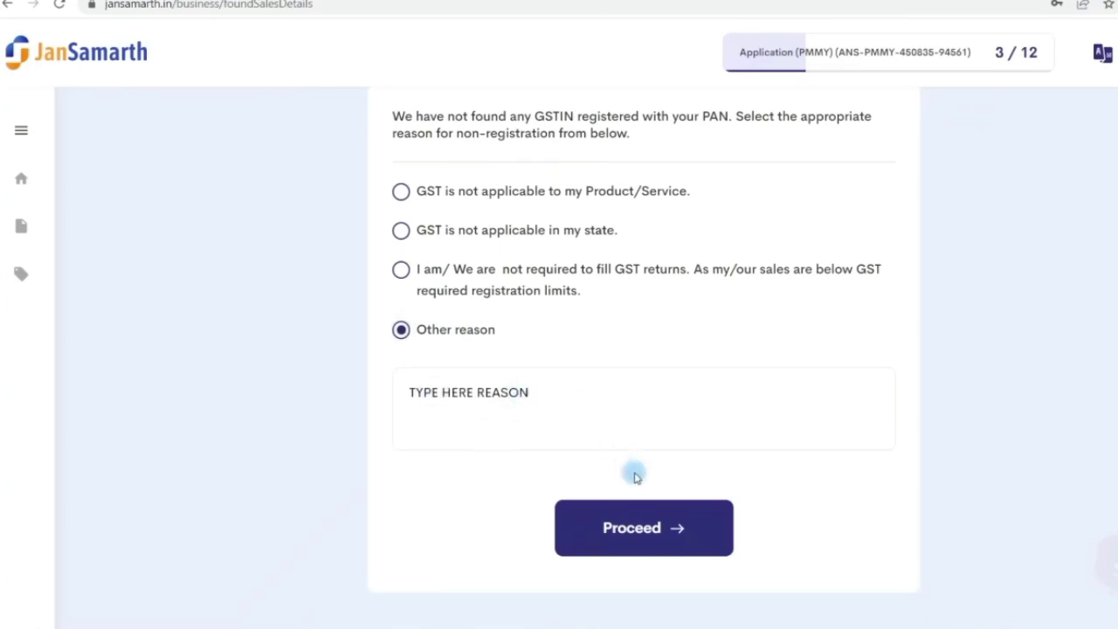
{"action": "left_click", "coordinate": [641, 526]}
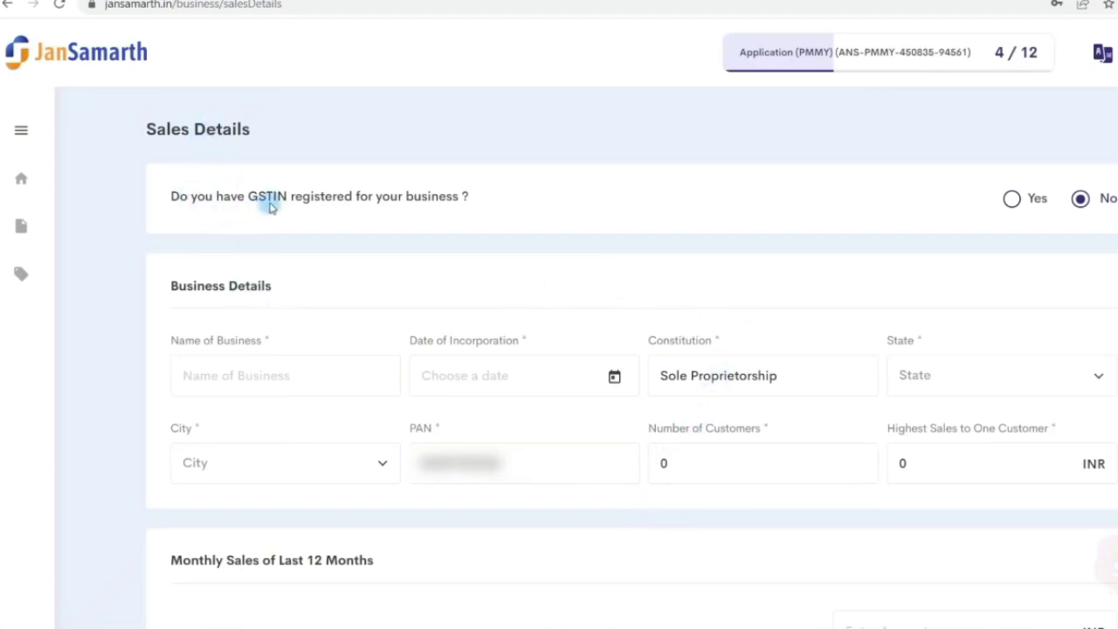
Answer no to having a GSTIN and set the incorporation date to 08/07/2020.
{"action": "left_click", "coordinate": [1011, 200]}
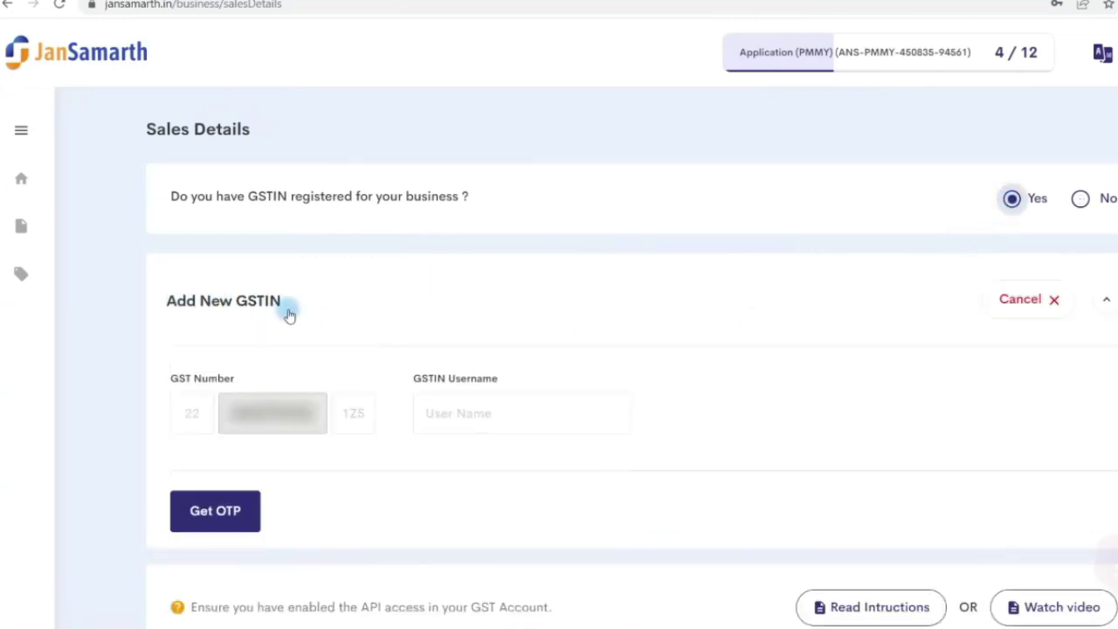
{"action": "left_click", "coordinate": [1080, 199]}
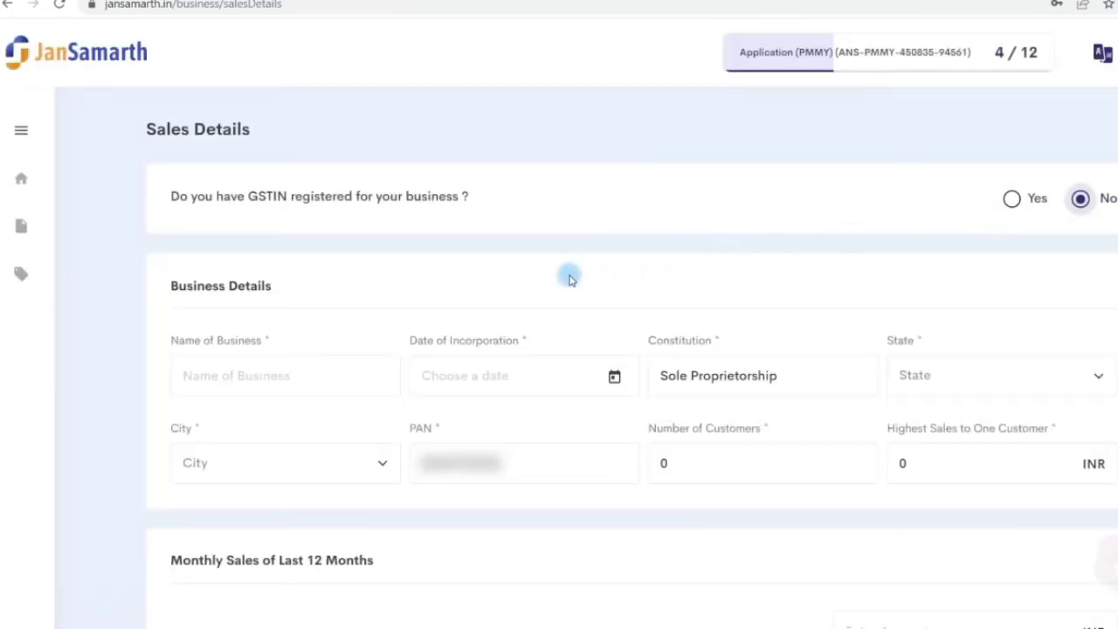
{"action": "scroll", "coordinate": [569, 278], "scroll_direction": "down", "scroll_amount": 2}
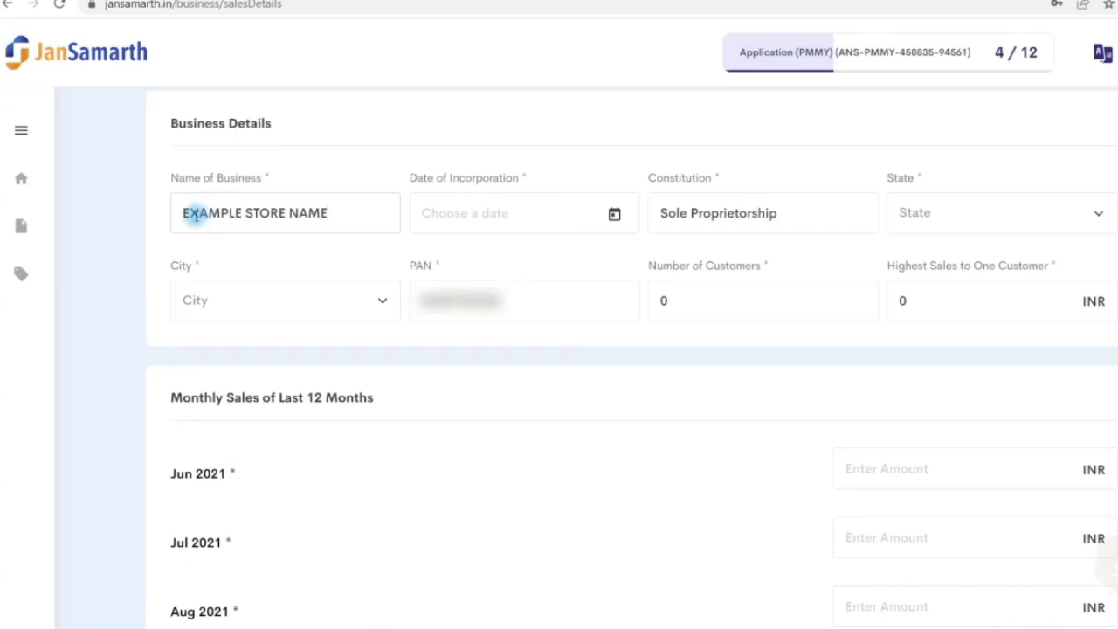
{"action": "left_click", "coordinate": [615, 216]}
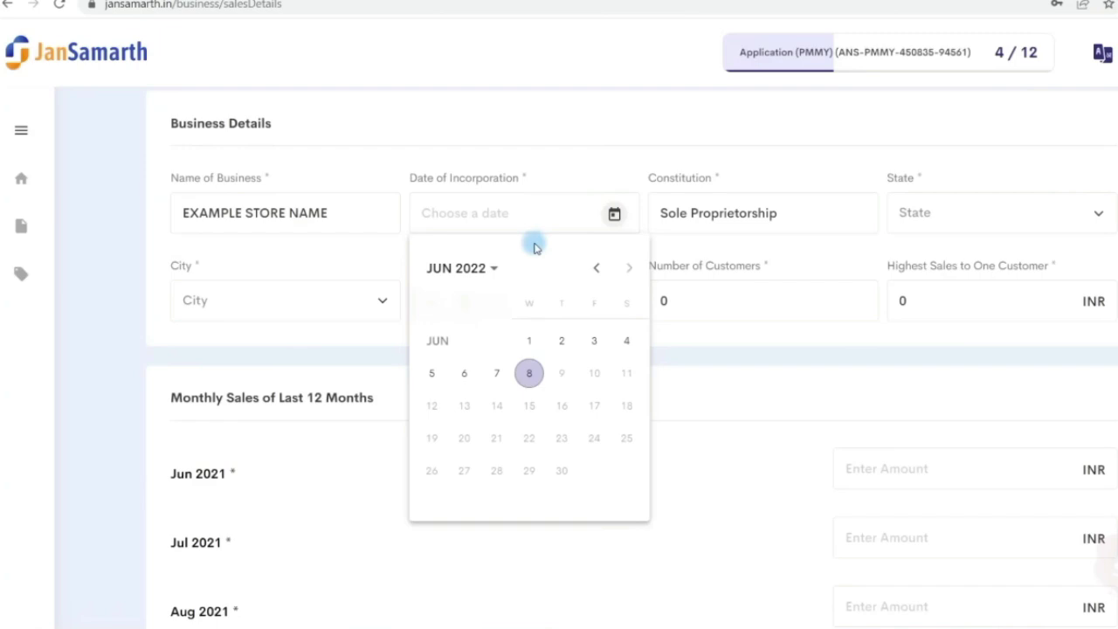
{"action": "left_click", "coordinate": [479, 277]}
{"action": "left_click", "coordinate": [501, 477]}
{"action": "left_click", "coordinate": [545, 373]}
{"action": "left_click", "coordinate": [529, 373]}
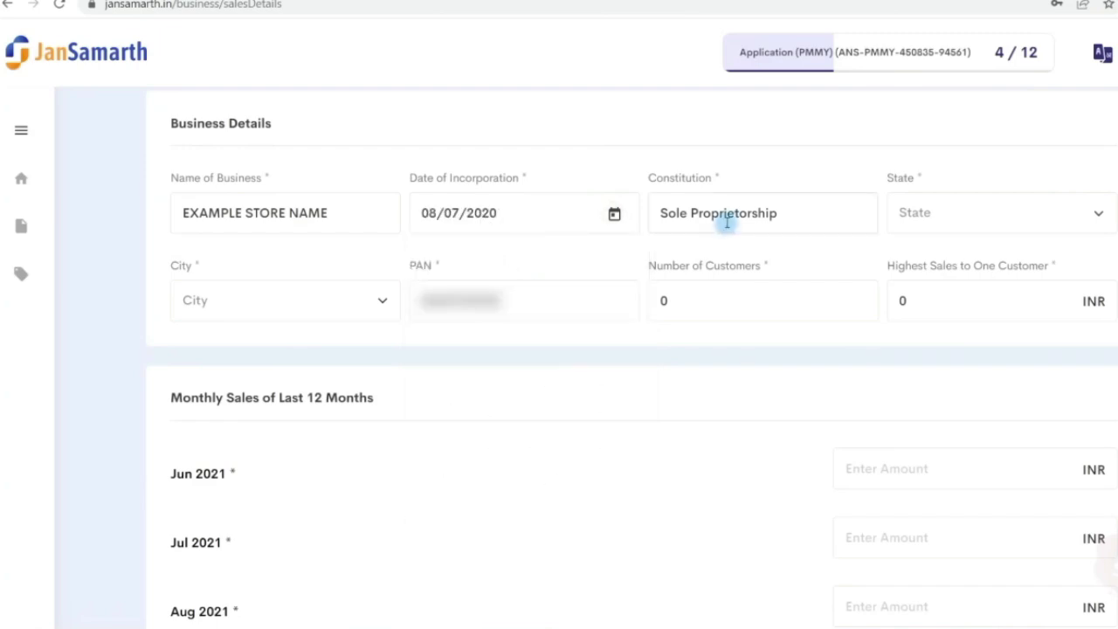
Set the state to Uttar Pradesh and the number of customers to 5.
{"action": "left_click", "coordinate": [903, 215]}
{"action": "scroll", "coordinate": [978, 345], "scroll_direction": "down", "scroll_amount": 10}
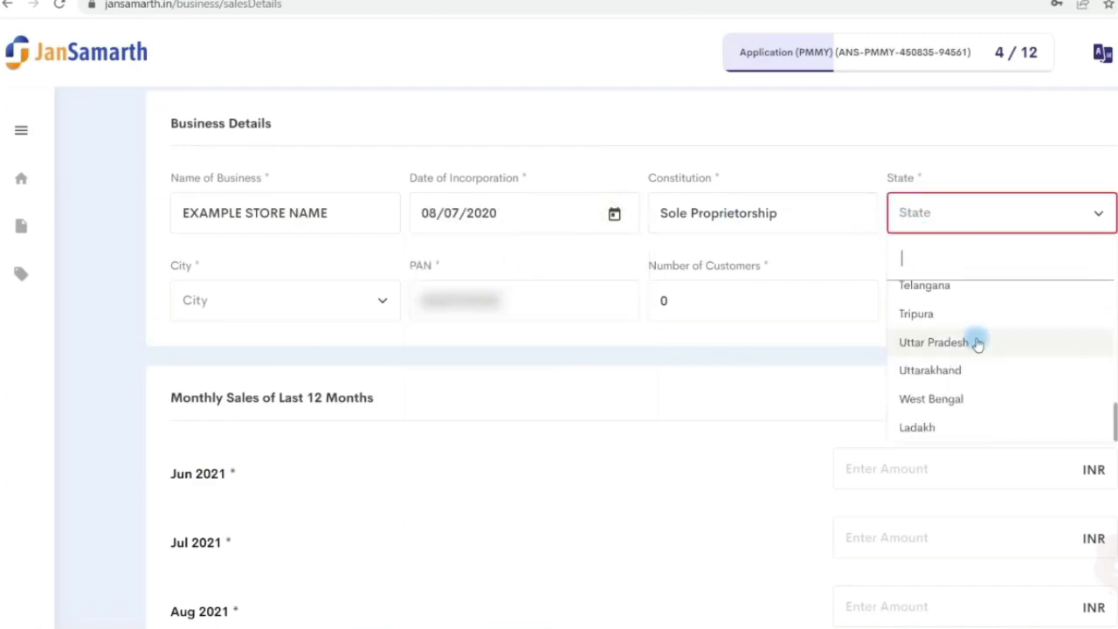
{"action": "left_click", "coordinate": [977, 343]}
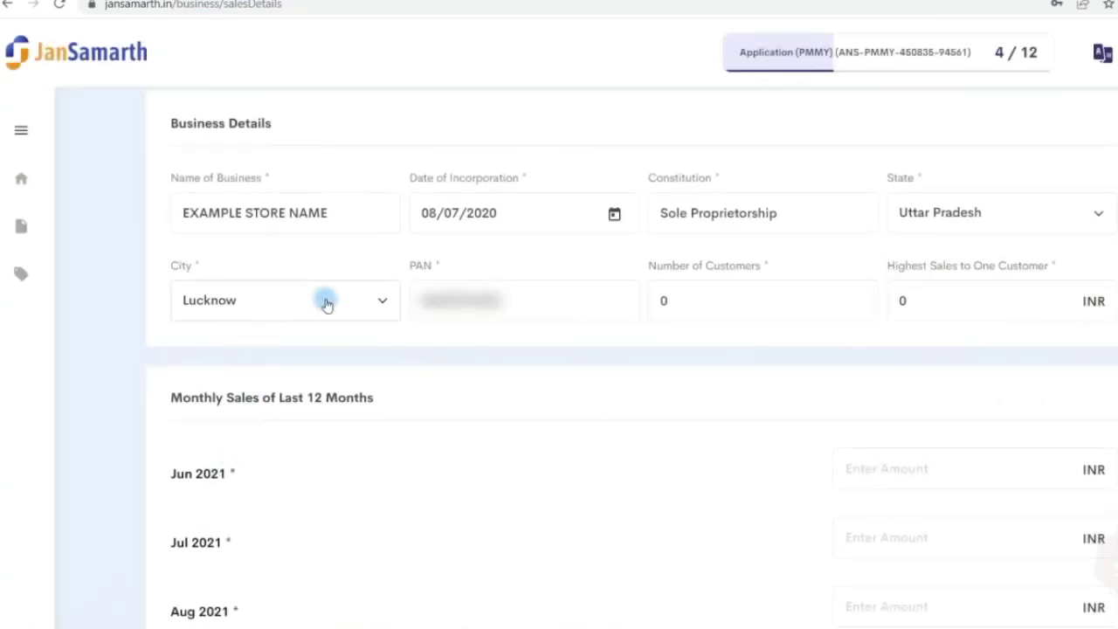
{"action": "left_click", "coordinate": [664, 301]}
{"action": "type", "text": "5"}
{"action": "left_click", "coordinate": [913, 298]}
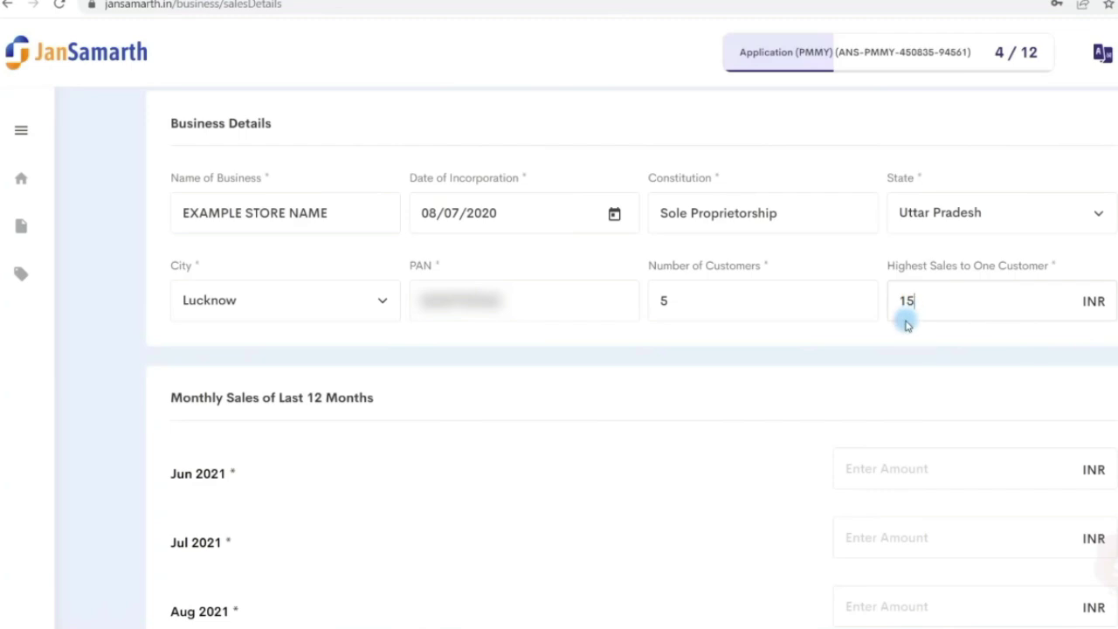
Enter 10000 as the Jun 2021 sales, correct the May 2022 amount, and save.
{"action": "scroll", "coordinate": [495, 355], "scroll_direction": "down", "scroll_amount": 3}
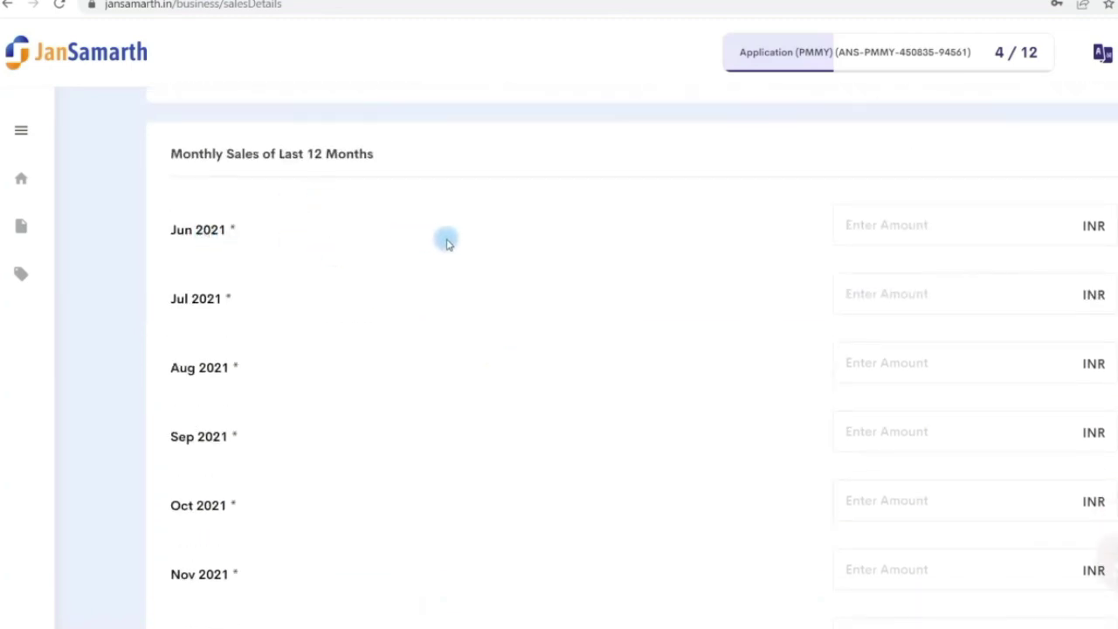
{"action": "left_click", "coordinate": [891, 220]}
{"action": "type", "text": "10000"}
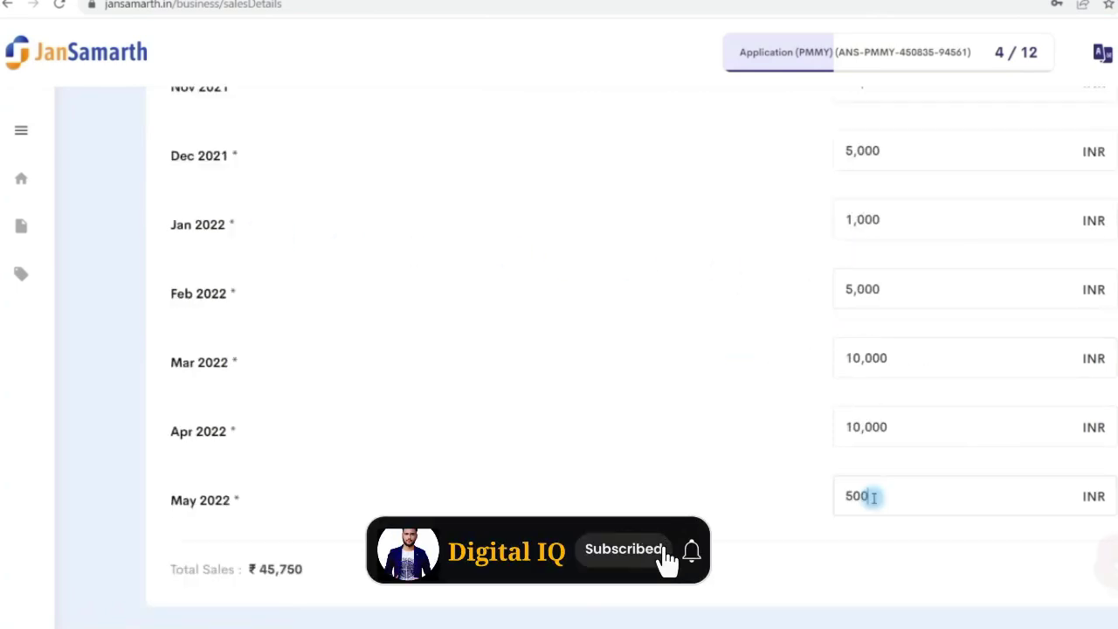
{"action": "type", "text": "0"}
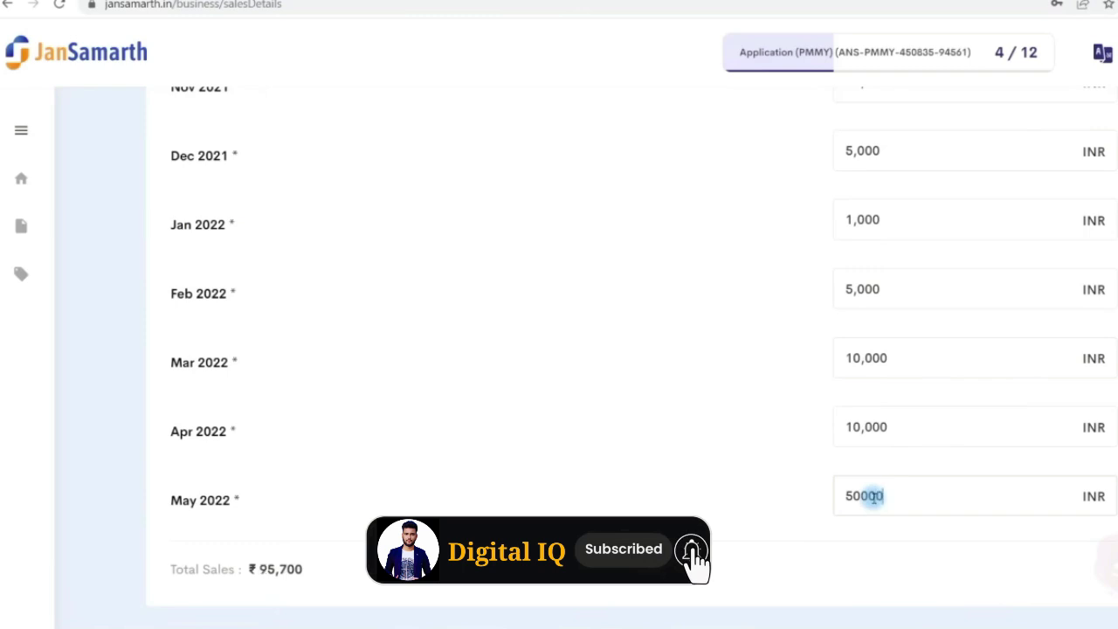
{"action": "key", "text": "BackSpace"}
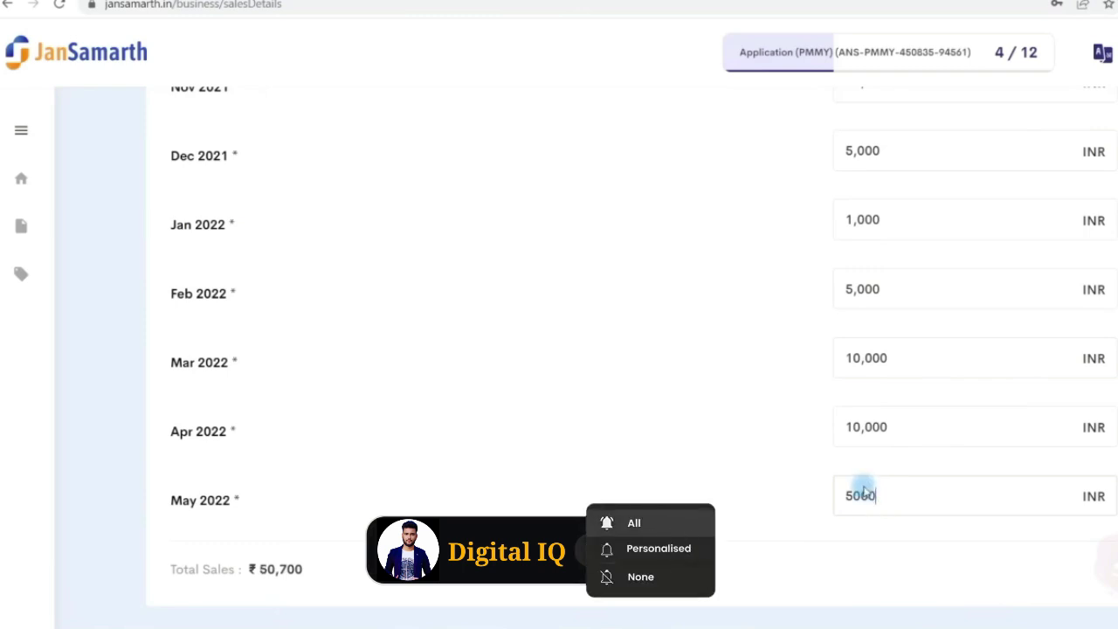
{"action": "scroll", "coordinate": [656, 317], "scroll_direction": "down", "scroll_amount": 3}
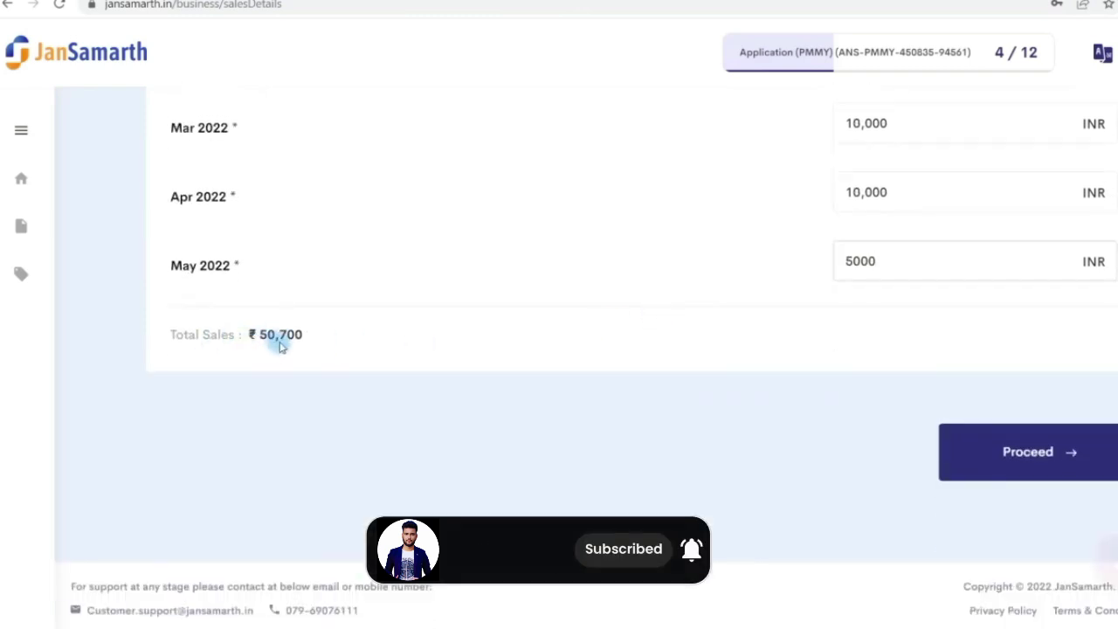
{"action": "left_click", "coordinate": [1089, 461]}
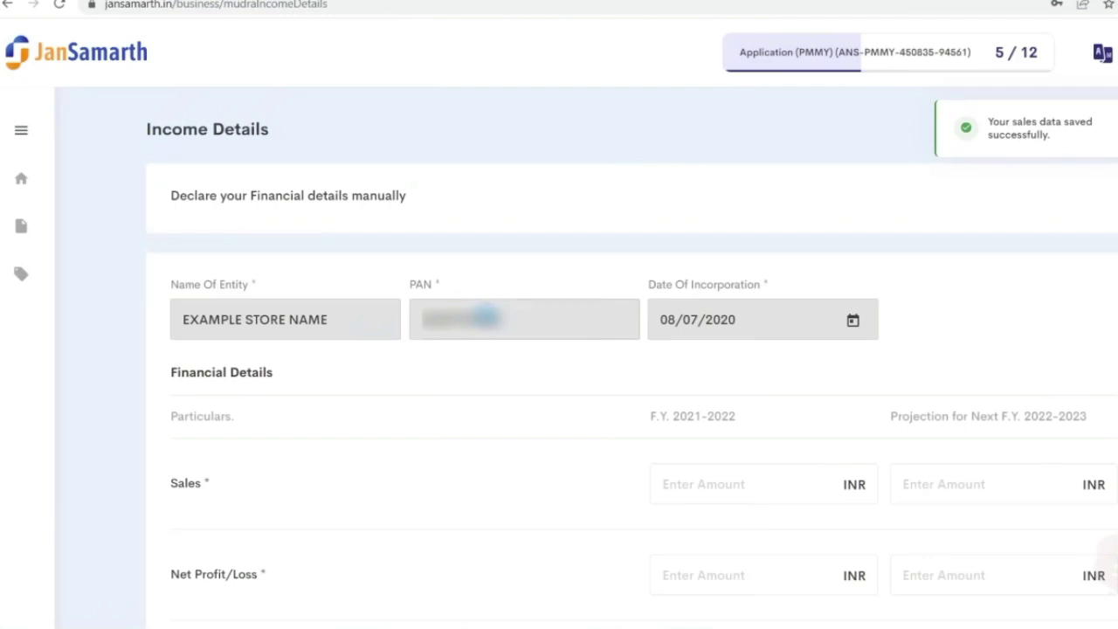
Enter the F.Y. 2021-2022 sales, inventory projection and receivables from debtors amounts.
{"action": "scroll", "coordinate": [387, 282], "scroll_direction": "down", "scroll_amount": 2}
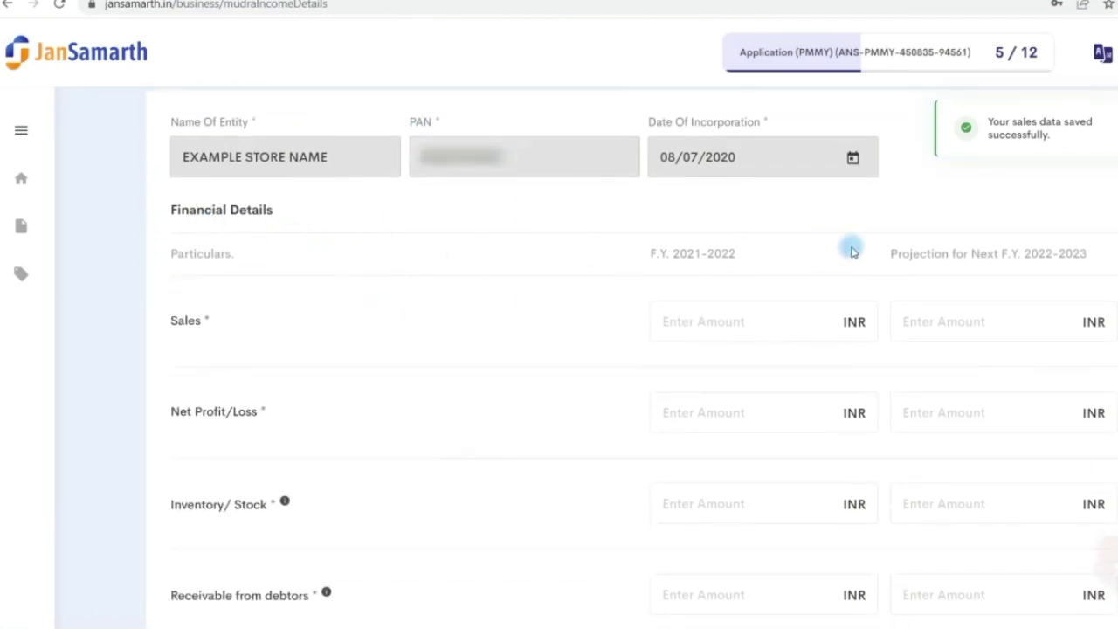
{"action": "scroll", "coordinate": [409, 218], "scroll_direction": "up", "scroll_amount": 2}
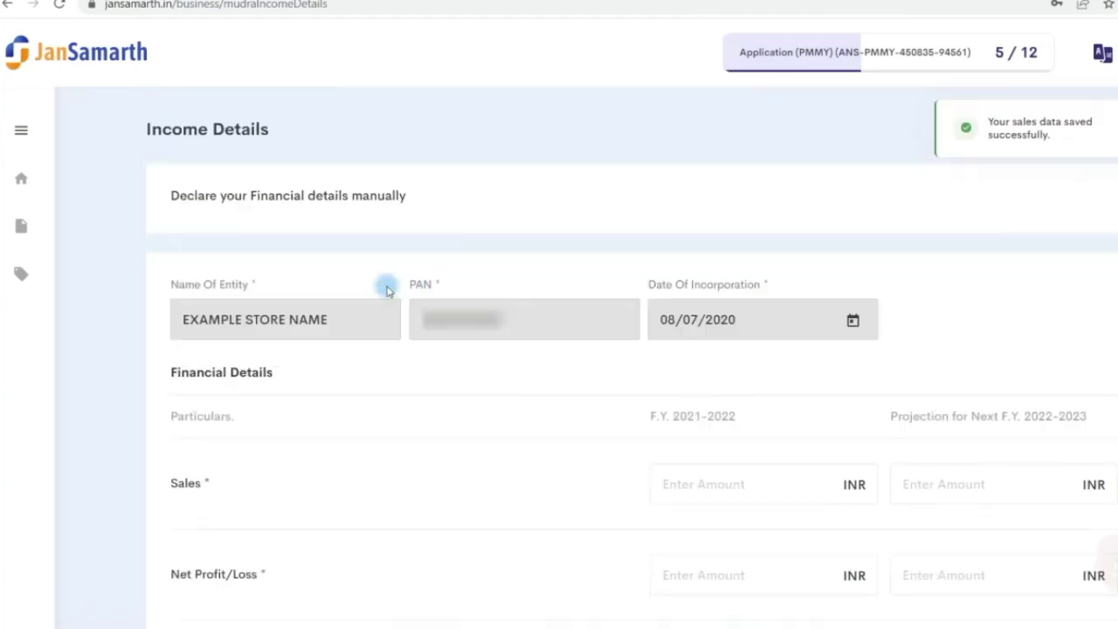
{"action": "scroll", "coordinate": [389, 291], "scroll_direction": "down", "scroll_amount": 2}
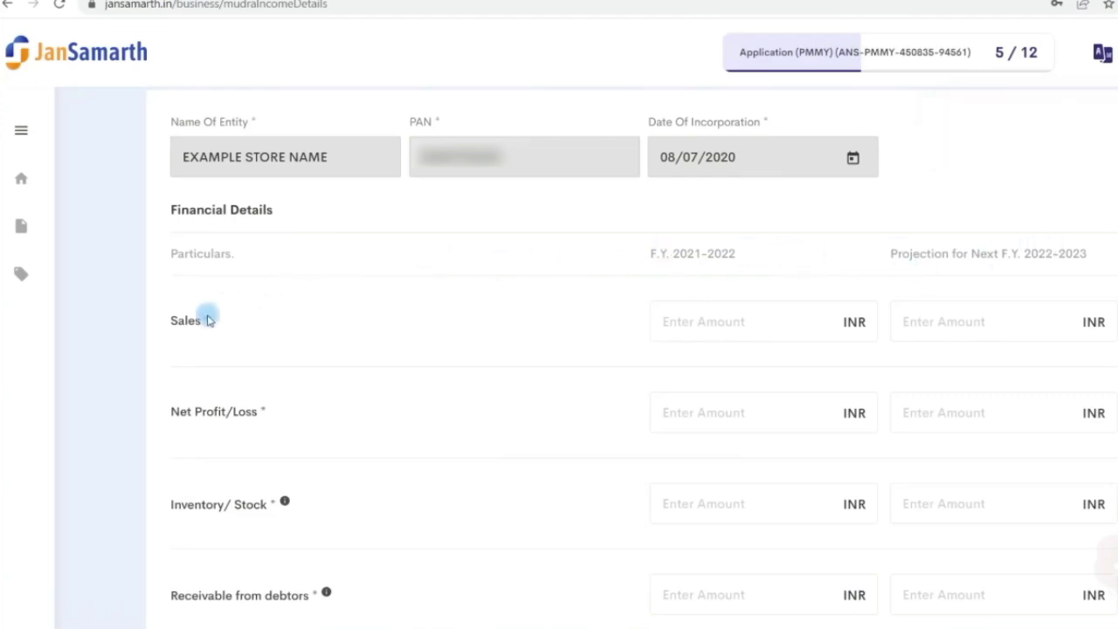
{"action": "scroll", "coordinate": [207, 318], "scroll_direction": "down", "scroll_amount": 1}
{"action": "left_click", "coordinate": [680, 244]}
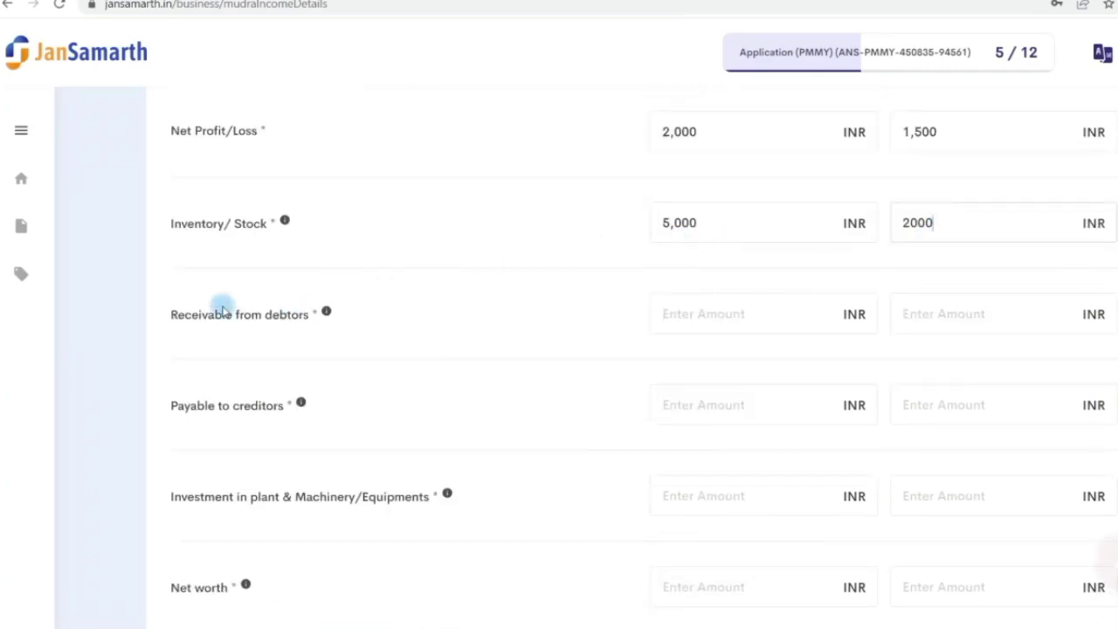
{"action": "left_click", "coordinate": [348, 325]}
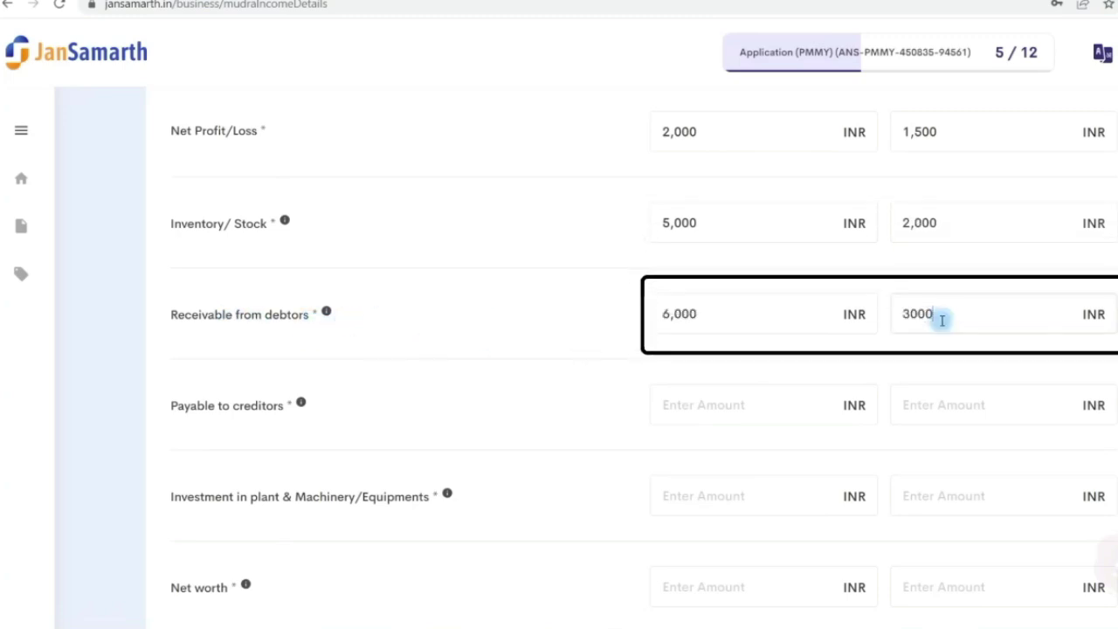
{"action": "left_click", "coordinate": [902, 345]}
Enter the Net worth amount and save the income details.
{"action": "scroll", "coordinate": [900, 342], "scroll_direction": "down", "scroll_amount": 3}
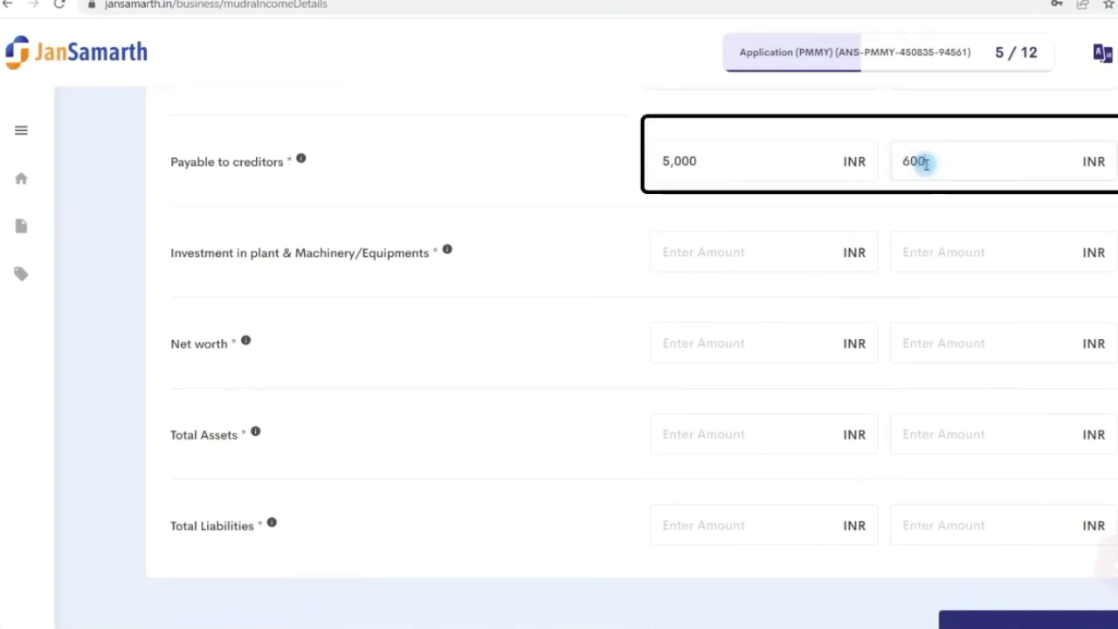
{"action": "scroll", "coordinate": [821, 242], "scroll_direction": "down", "scroll_amount": 1}
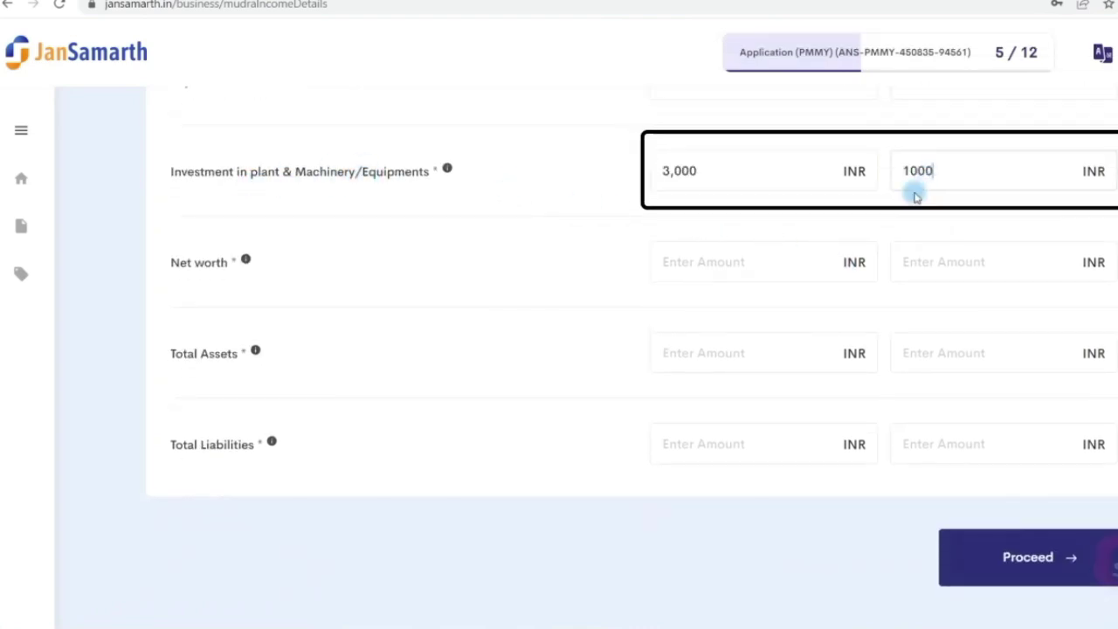
{"action": "left_click", "coordinate": [659, 273]}
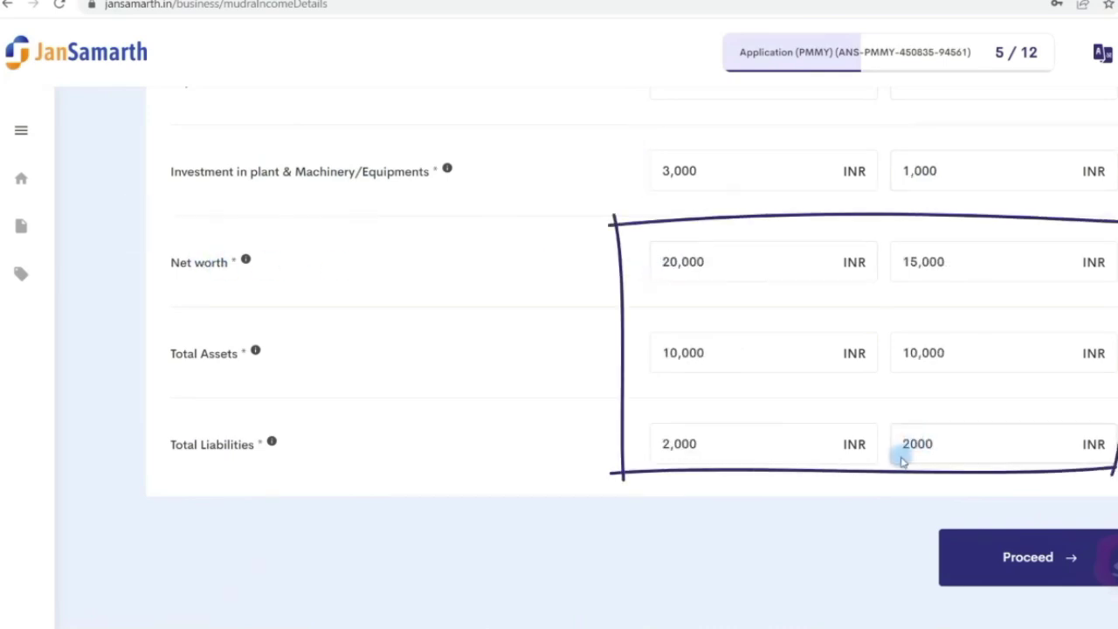
{"action": "left_click", "coordinate": [1038, 558]}
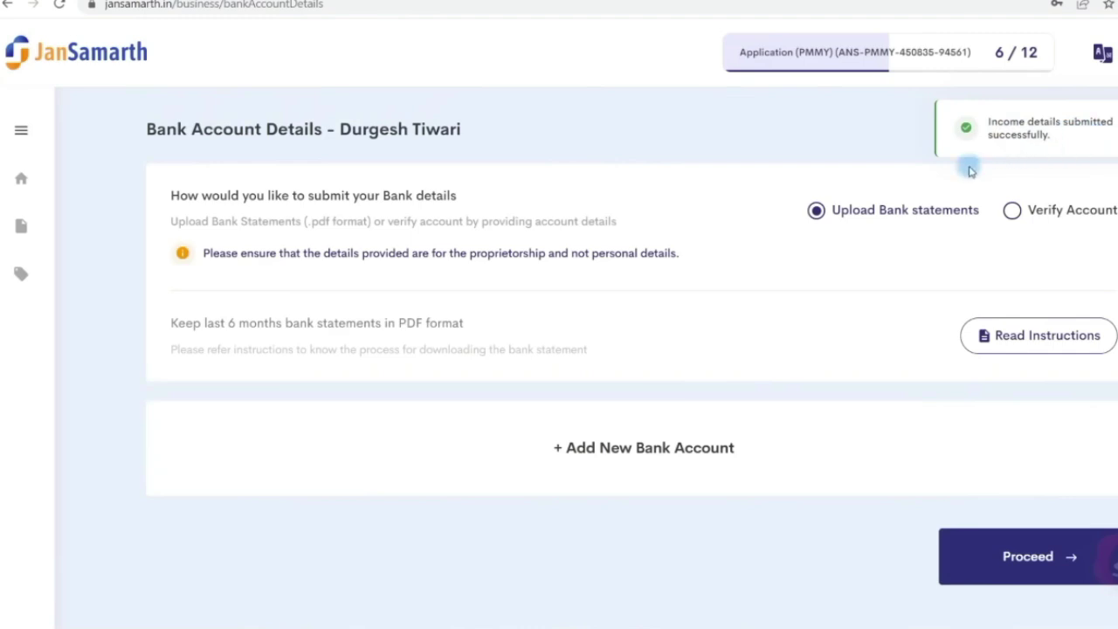
Verify by account details, paste the account holder name, and set account opening year 2020.
{"action": "left_click", "coordinate": [1012, 218]}
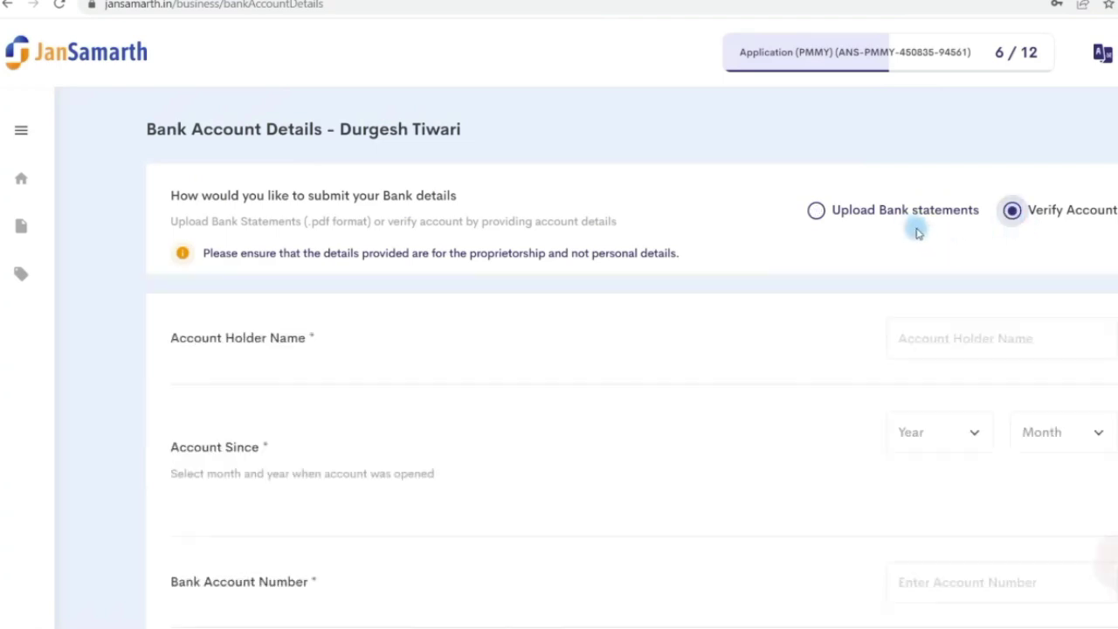
{"action": "scroll", "coordinate": [854, 257], "scroll_direction": "down", "scroll_amount": 1}
{"action": "scroll", "coordinate": [854, 258], "scroll_direction": "down", "scroll_amount": 2}
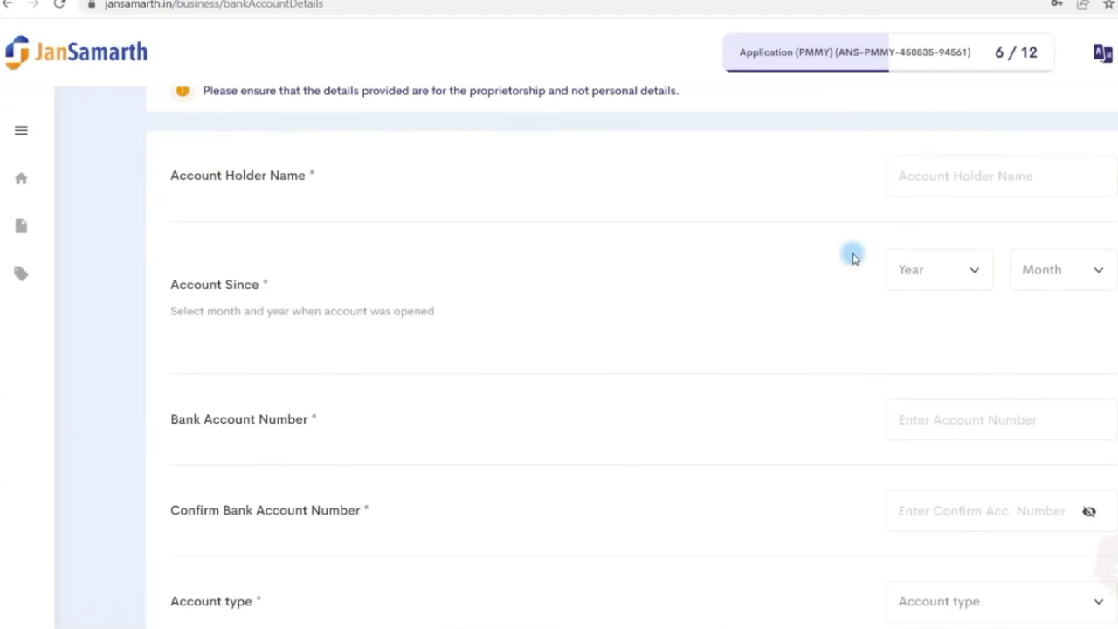
{"action": "left_click", "coordinate": [911, 171]}
{"action": "key", "text": "ctrl+v"}
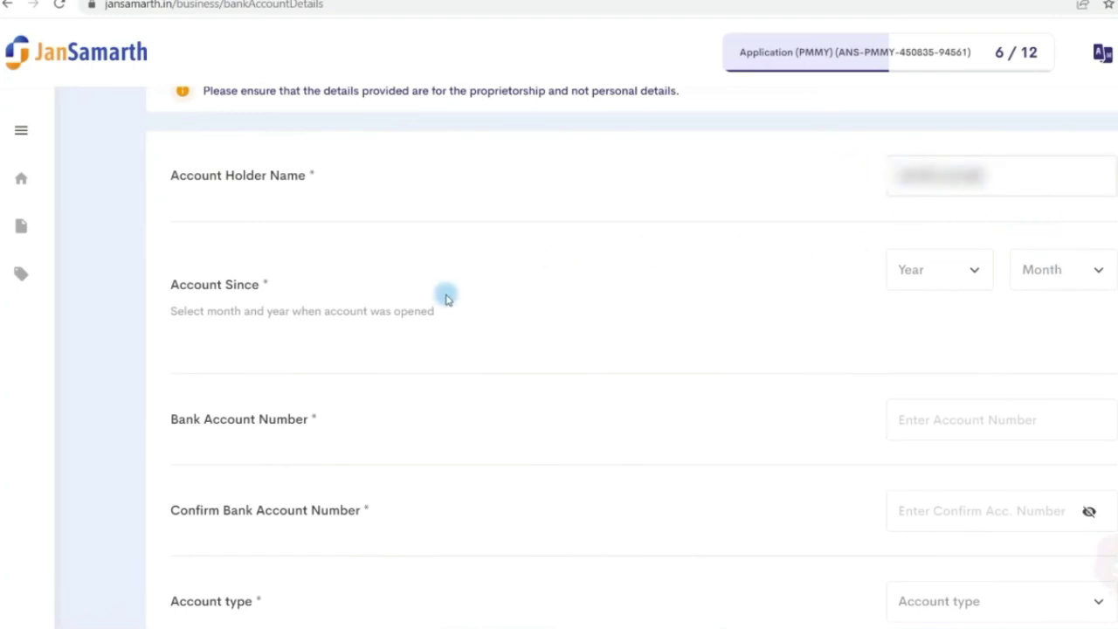
{"action": "left_click", "coordinate": [910, 271]}
{"action": "left_click", "coordinate": [917, 325]}
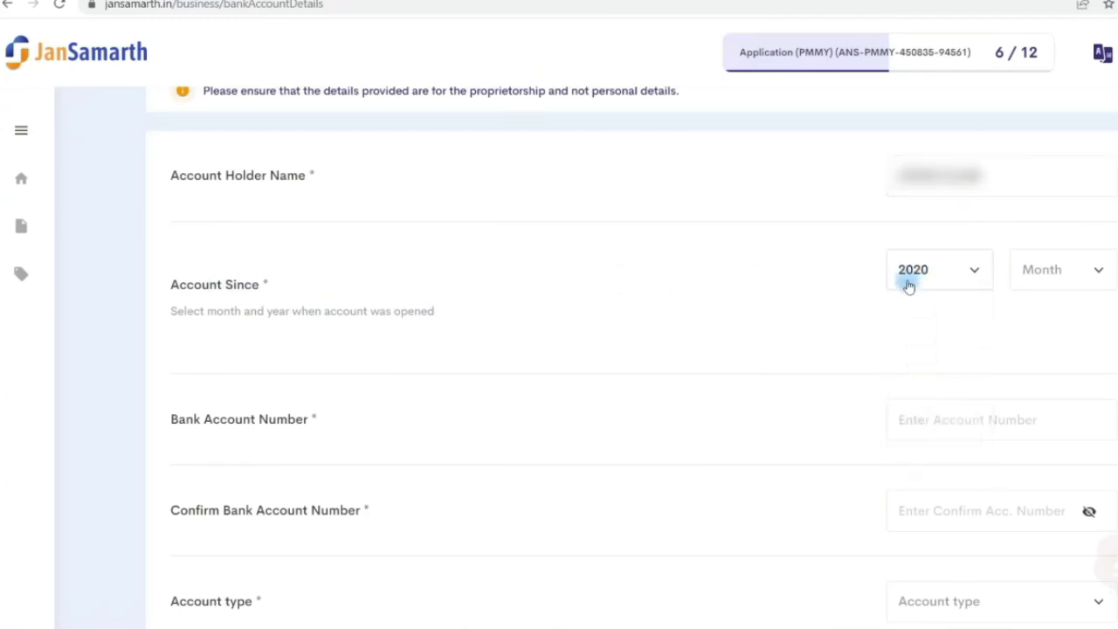
{"action": "left_click", "coordinate": [1054, 270]}
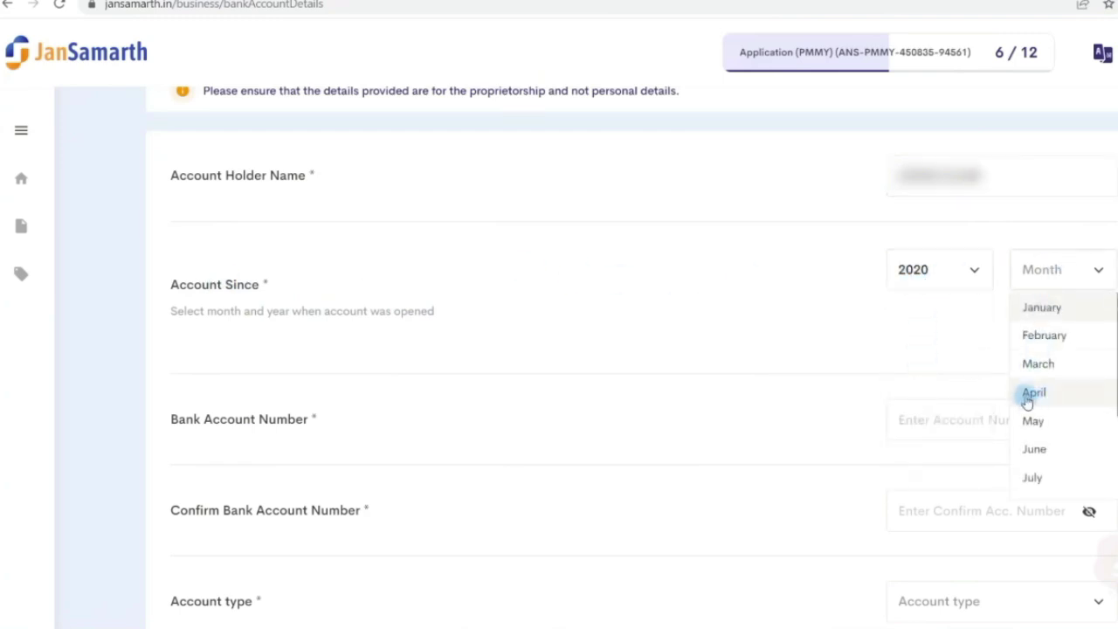
{"action": "left_click", "coordinate": [1033, 392]}
Enter and confirm the account number, choose Saving, paste IFSC BKID0006837, and verify.
{"action": "scroll", "coordinate": [960, 306], "scroll_direction": "down", "scroll_amount": 3}
{"action": "left_click", "coordinate": [912, 171]}
{"action": "key", "text": "ctrl+v"}
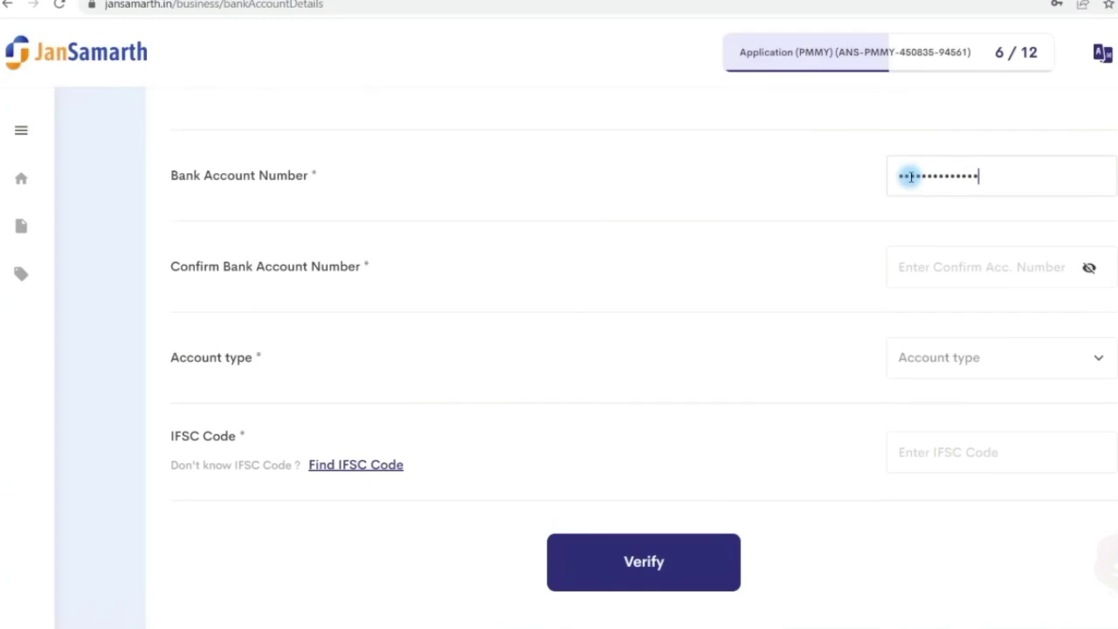
{"action": "left_click", "coordinate": [920, 273]}
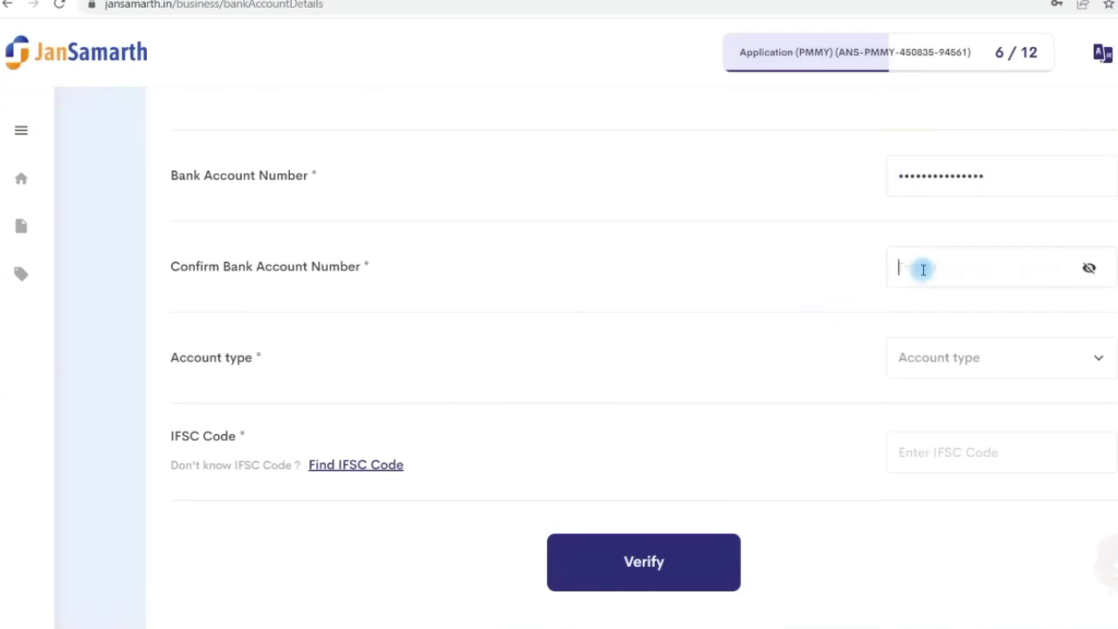
{"action": "left_click", "coordinate": [1003, 365]}
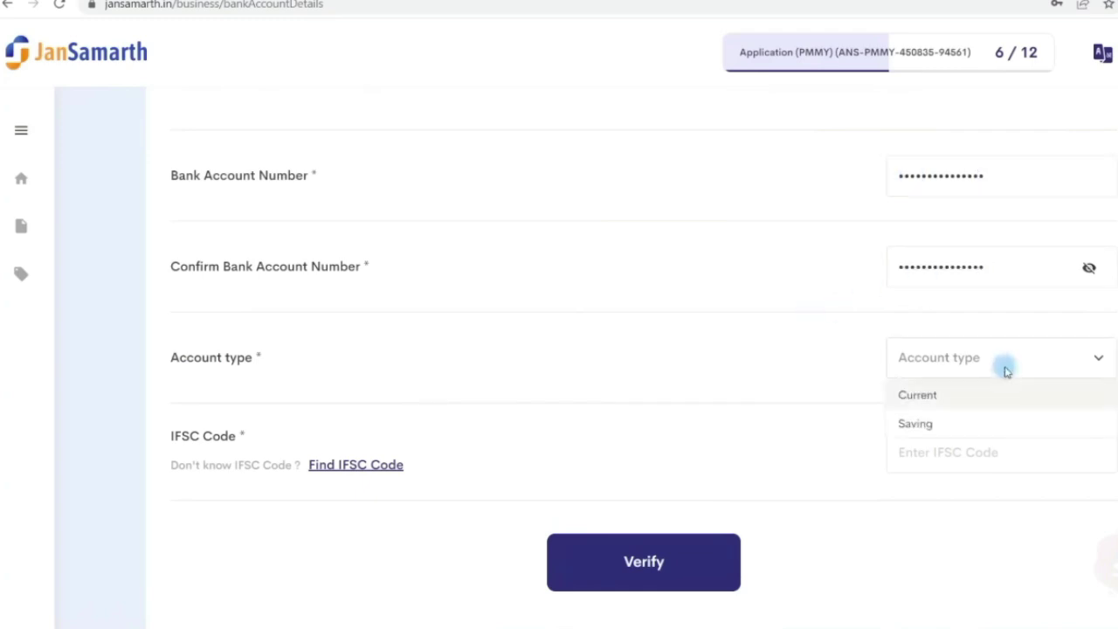
{"action": "left_click", "coordinate": [988, 419]}
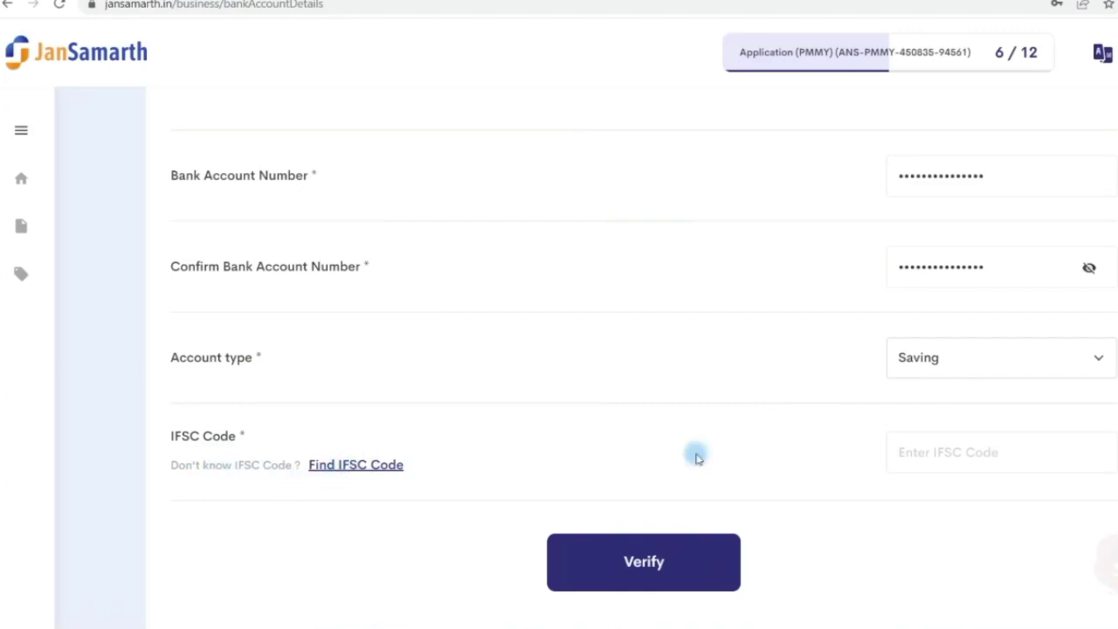
{"action": "left_click", "coordinate": [914, 457]}
{"action": "type", "text": "BKID000683"}
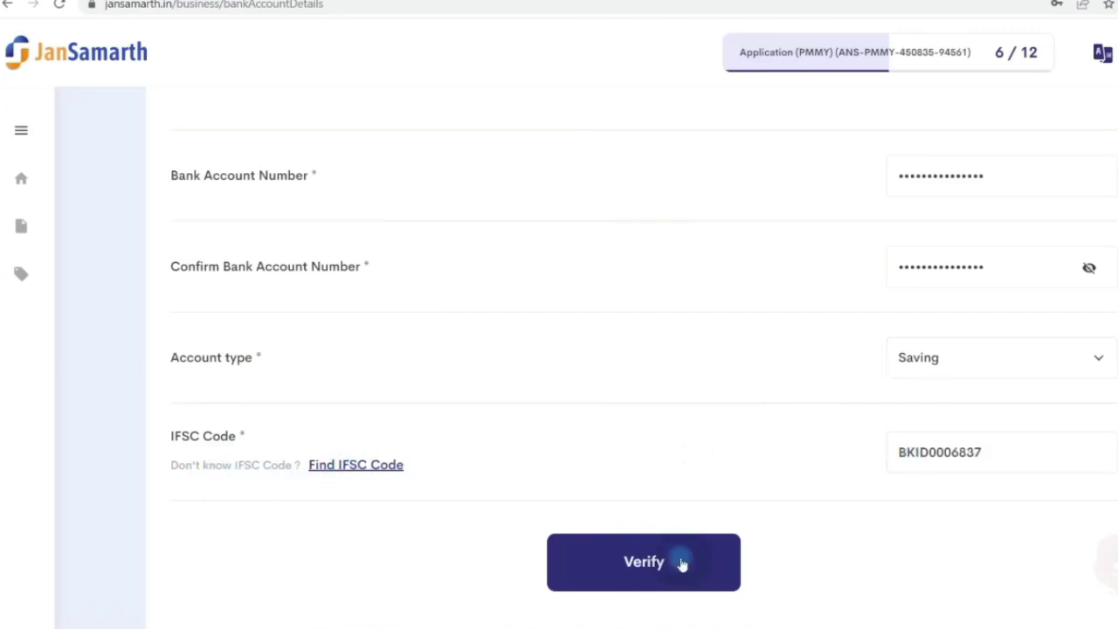
{"action": "left_click", "coordinate": [679, 563]}
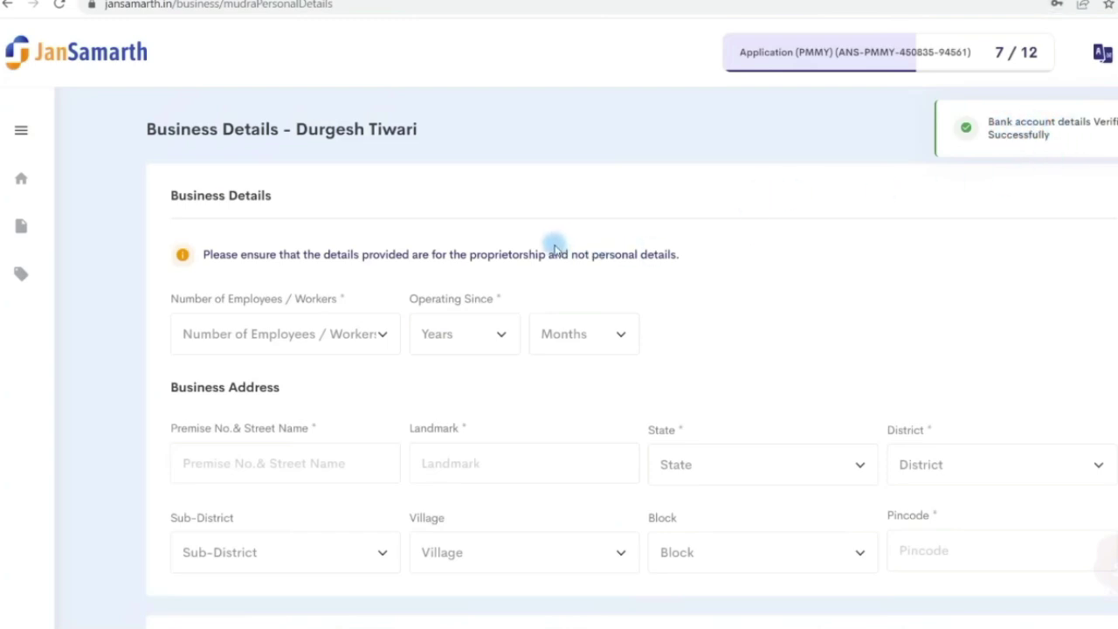
Set the number of employees to 4 and operating since JULY 2020.
{"action": "scroll", "coordinate": [499, 233], "scroll_direction": "down", "scroll_amount": 1}
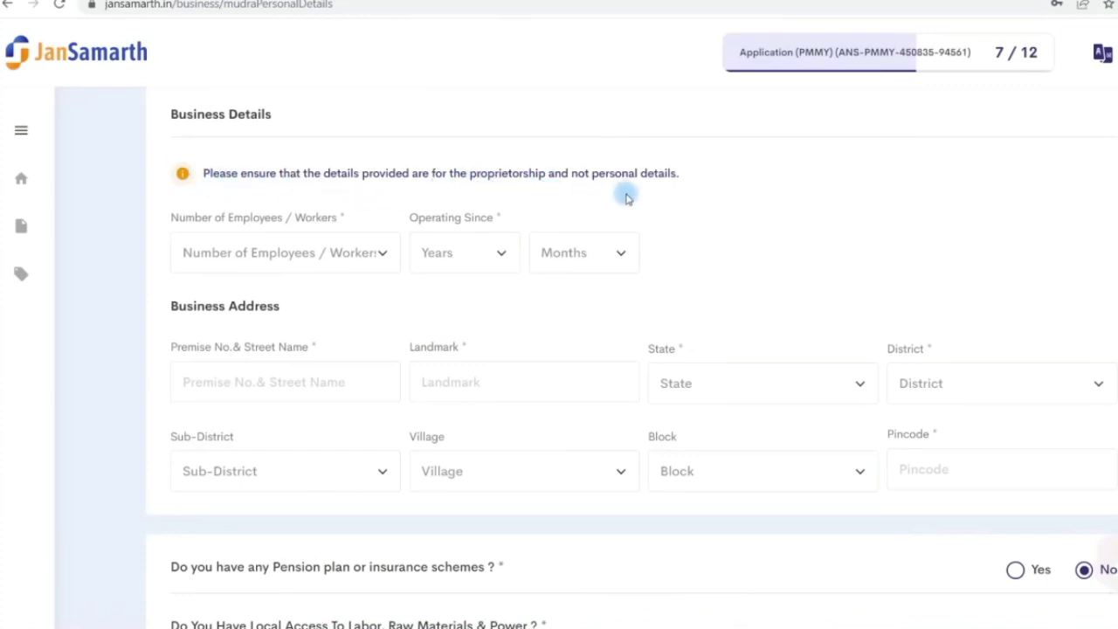
{"action": "left_click", "coordinate": [371, 253]}
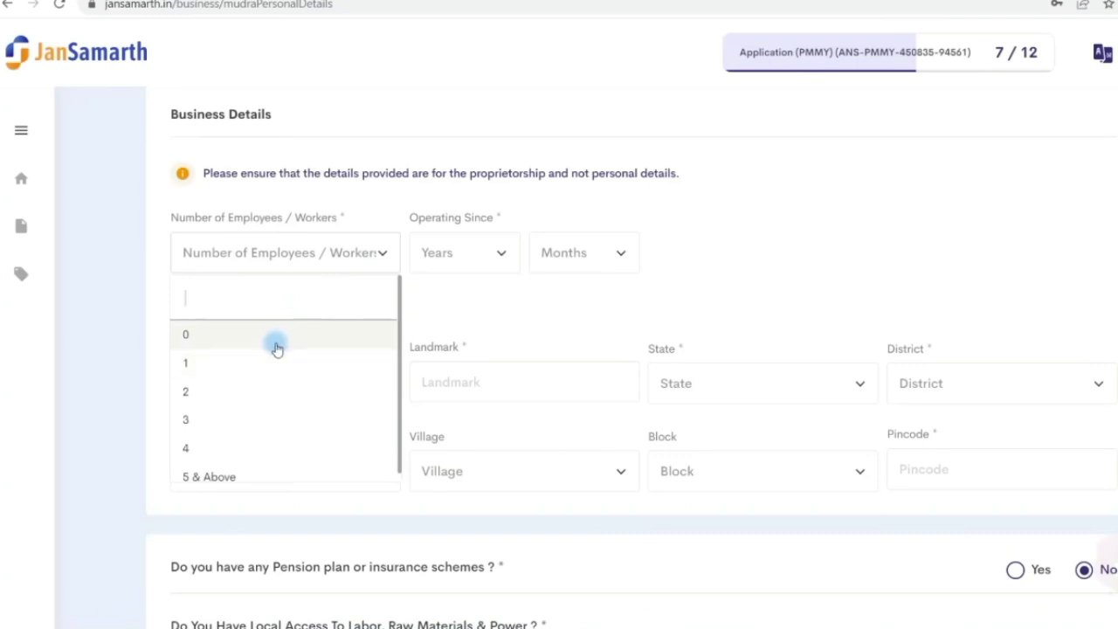
{"action": "left_click", "coordinate": [226, 442]}
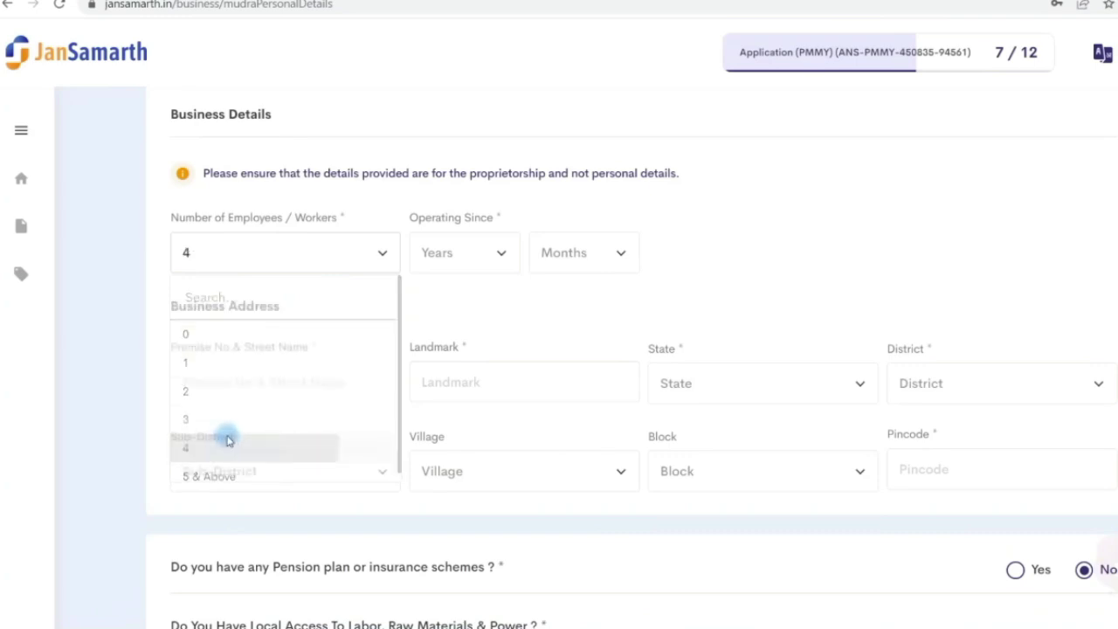
{"action": "left_click", "coordinate": [459, 252]}
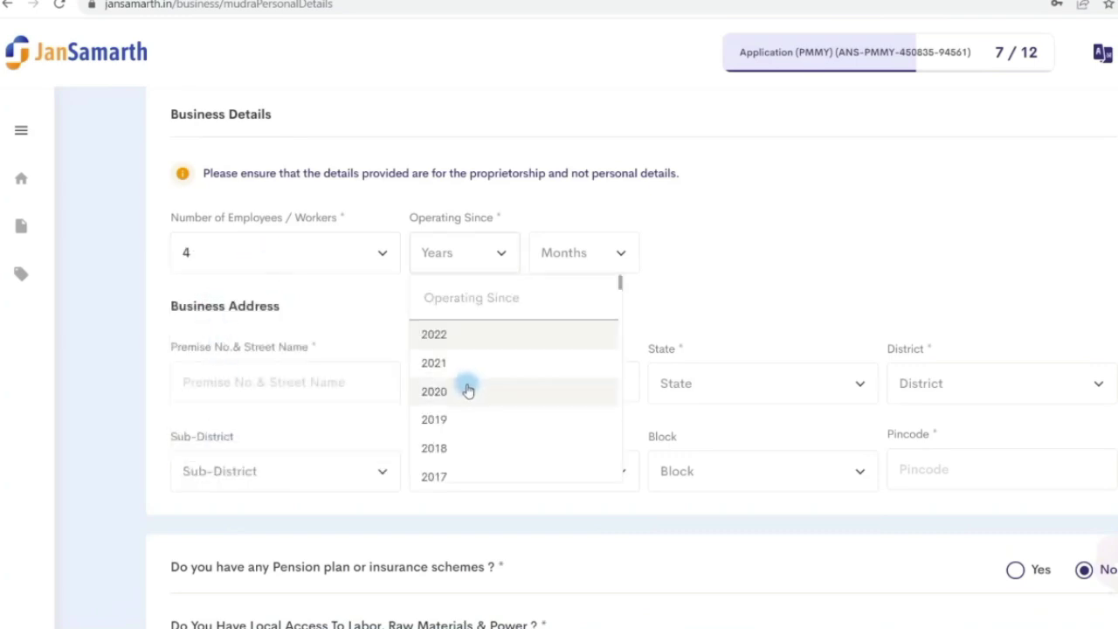
{"action": "left_click", "coordinate": [459, 393]}
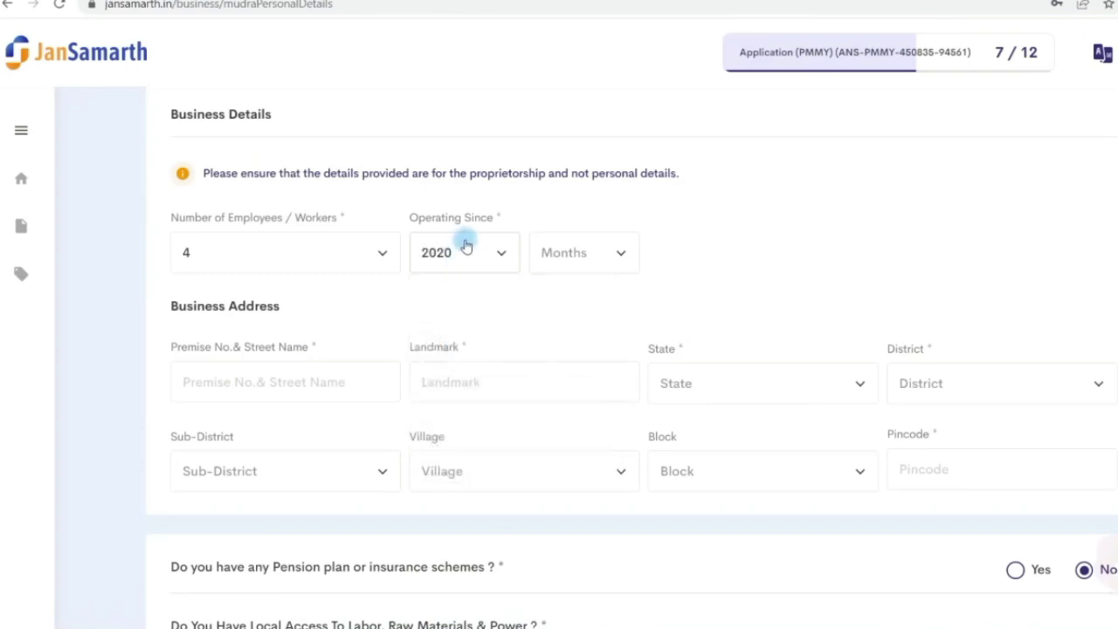
{"action": "left_click", "coordinate": [576, 253]}
{"action": "left_click", "coordinate": [559, 343]}
Enter address 'EXAMPLE STREET', landmark 'LANDMARK NAME', state UTTAR PRADESH and district LUCKNOW.
{"action": "scroll", "coordinate": [559, 343], "scroll_direction": "down", "scroll_amount": 2}
{"action": "left_click", "coordinate": [262, 219]}
{"action": "type", "text": "EXAMPLE STREET"}
{"action": "left_click", "coordinate": [437, 220]}
{"action": "type", "text": "LANDMARK NAME"}
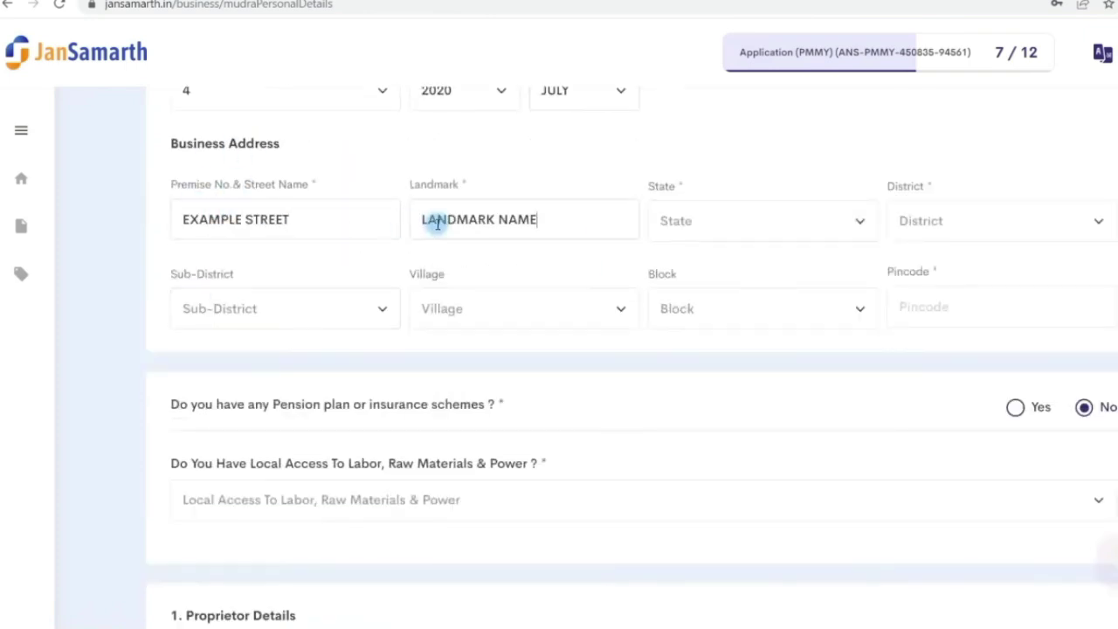
{"action": "left_click", "coordinate": [760, 220]}
{"action": "scroll", "coordinate": [749, 346], "scroll_direction": "down", "scroll_amount": 10}
{"action": "left_click", "coordinate": [749, 346]}
{"action": "left_click", "coordinate": [1092, 221]}
{"action": "scroll", "coordinate": [980, 367], "scroll_direction": "down", "scroll_amount": 5}
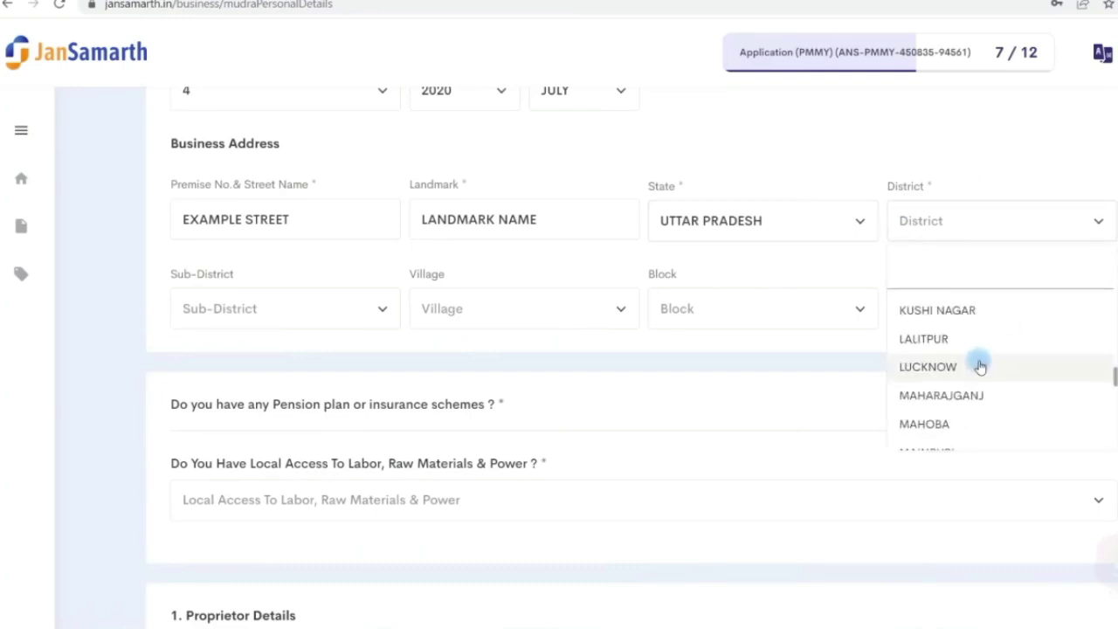
{"action": "left_click", "coordinate": [970, 370]}
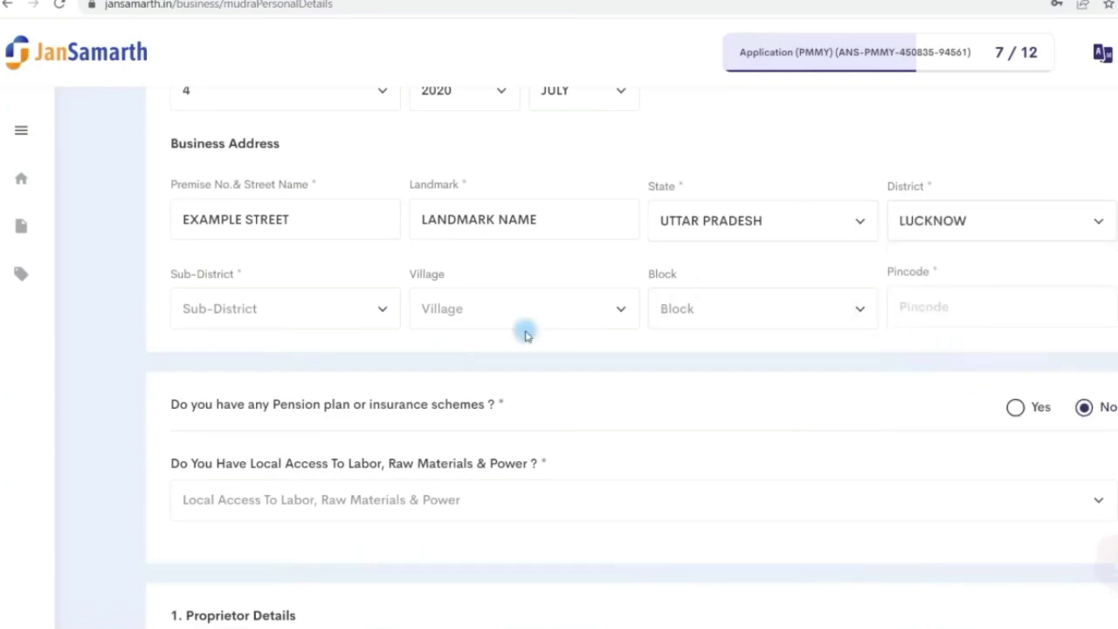
Choose locally available inputs for local access and submit the personal details.
{"action": "scroll", "coordinate": [456, 343], "scroll_direction": "down", "scroll_amount": 1}
{"action": "scroll", "coordinate": [455, 344], "scroll_direction": "down", "scroll_amount": 2}
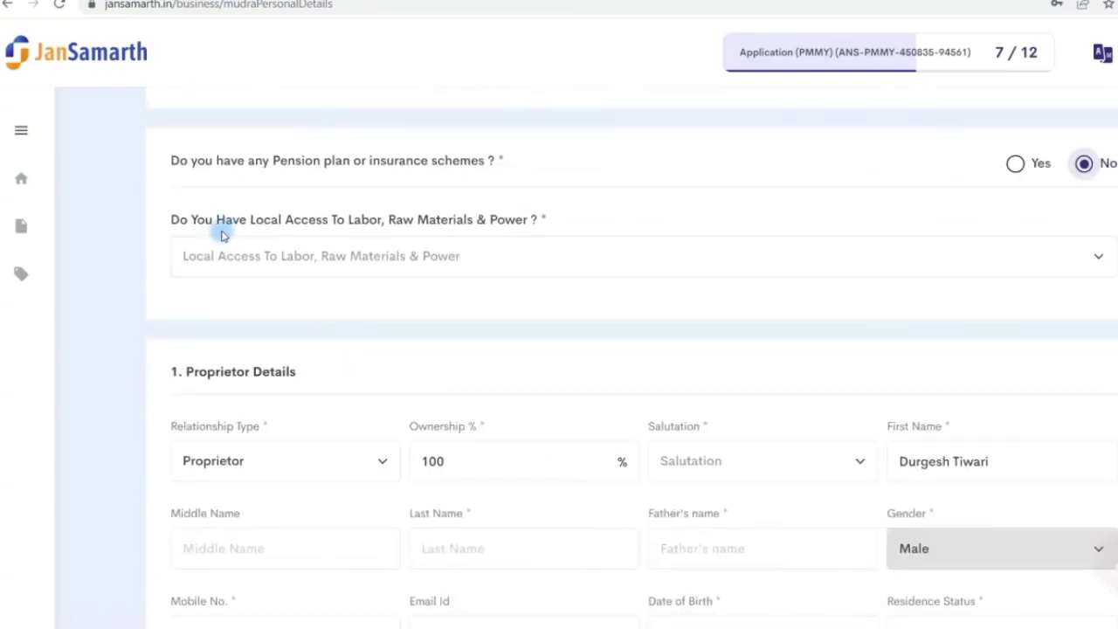
{"action": "left_click", "coordinate": [1097, 262]}
{"action": "left_click", "coordinate": [763, 294]}
{"action": "scroll", "coordinate": [904, 387], "scroll_direction": "down", "scroll_amount": 3}
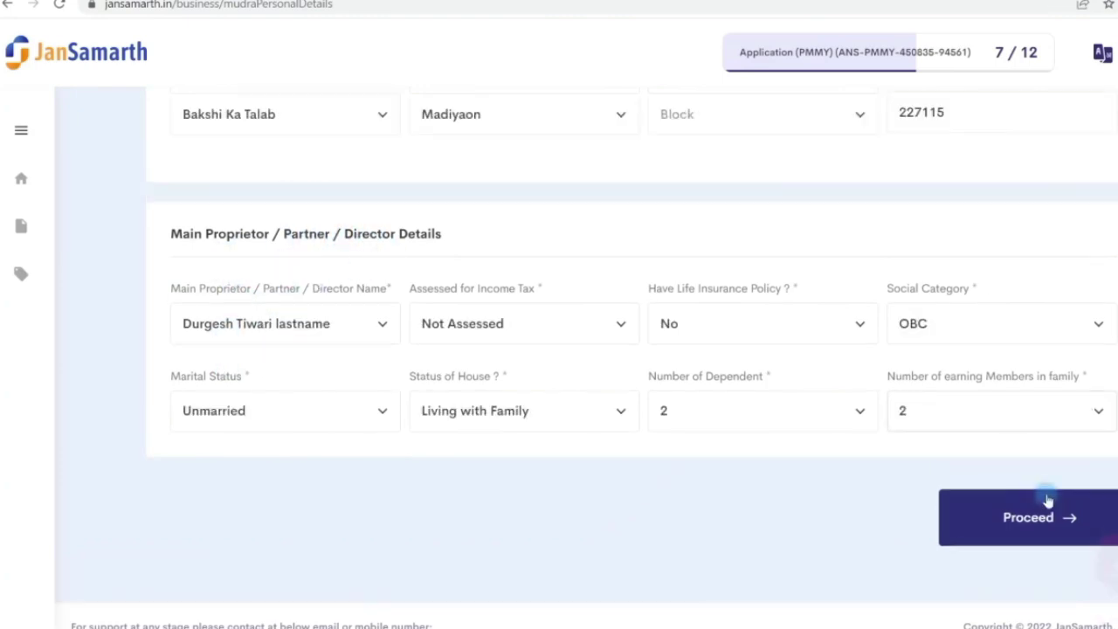
{"action": "left_click", "coordinate": [1020, 525]}
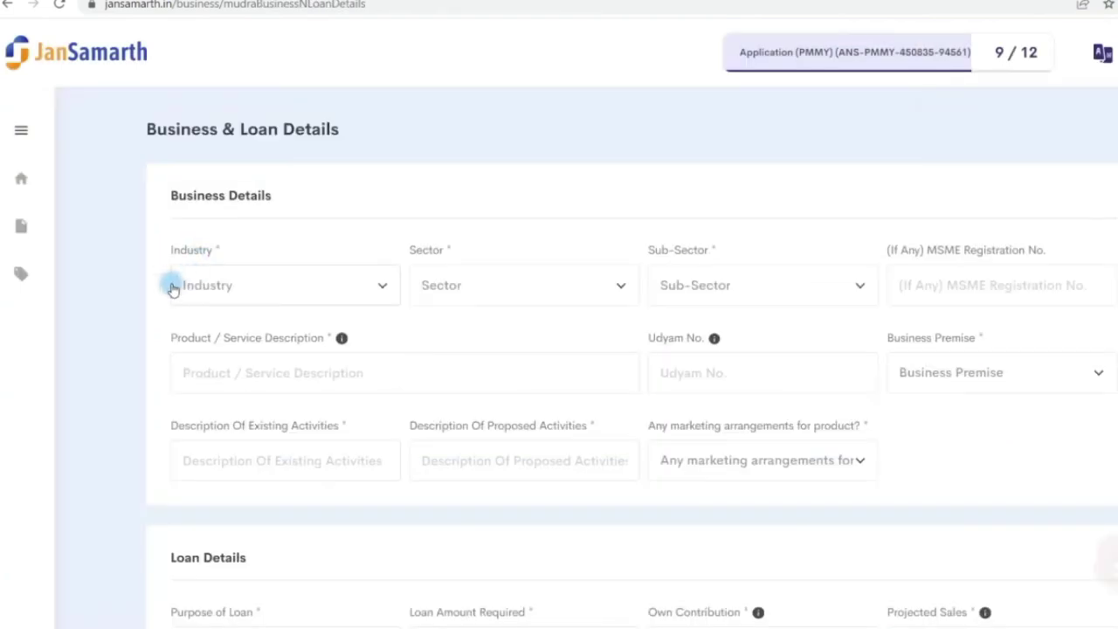
Classify the business as industry IT/ITES, sector Electronics, sub-sector Retailer.
{"action": "left_click", "coordinate": [374, 288]}
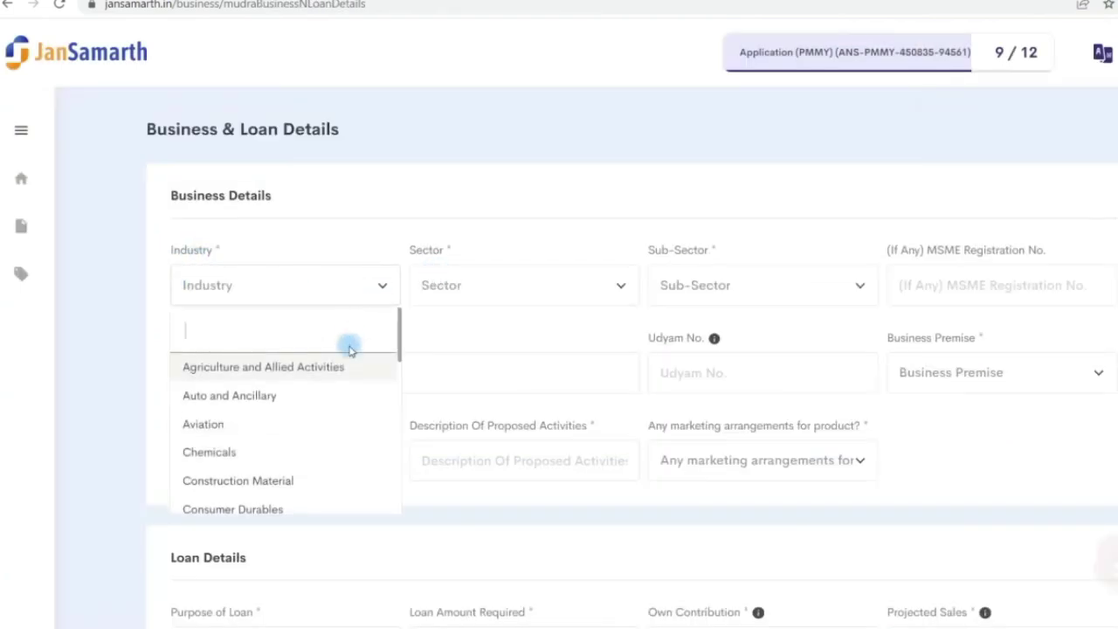
{"action": "scroll", "coordinate": [317, 385], "scroll_direction": "down", "scroll_amount": 5}
{"action": "left_click", "coordinate": [320, 335]}
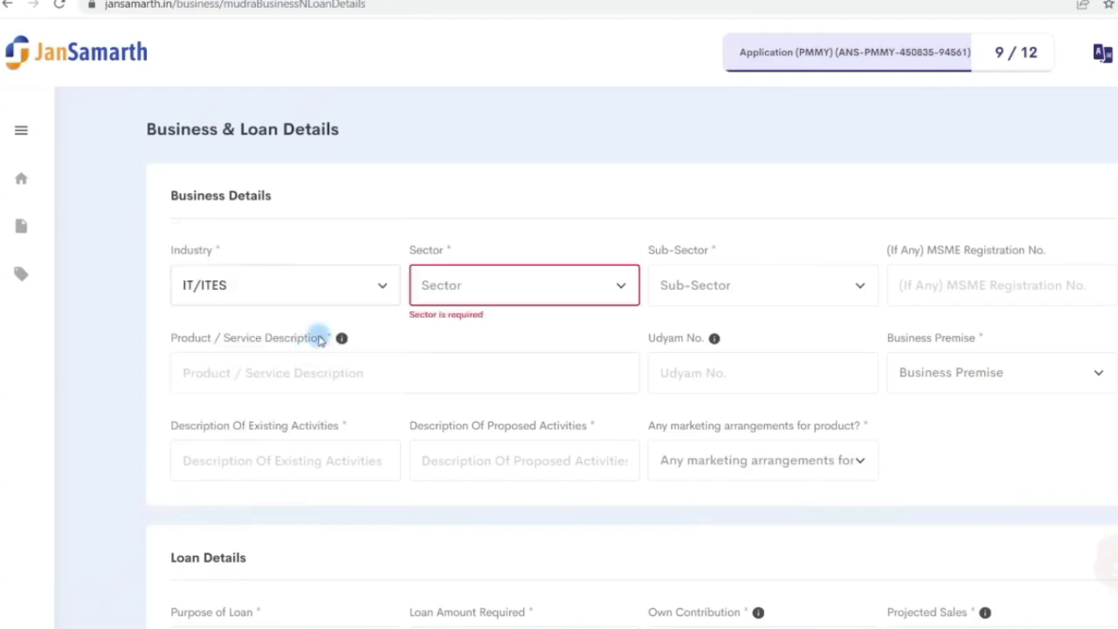
{"action": "scroll", "coordinate": [526, 408], "scroll_direction": "down", "scroll_amount": 4}
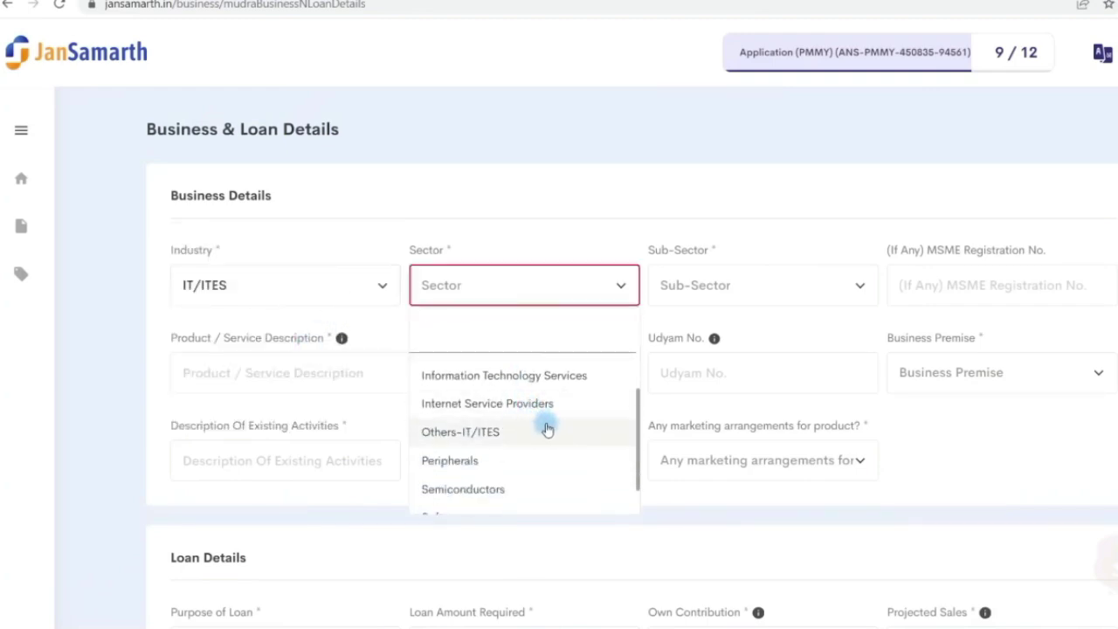
{"action": "scroll", "coordinate": [546, 429], "scroll_direction": "up", "scroll_amount": 4}
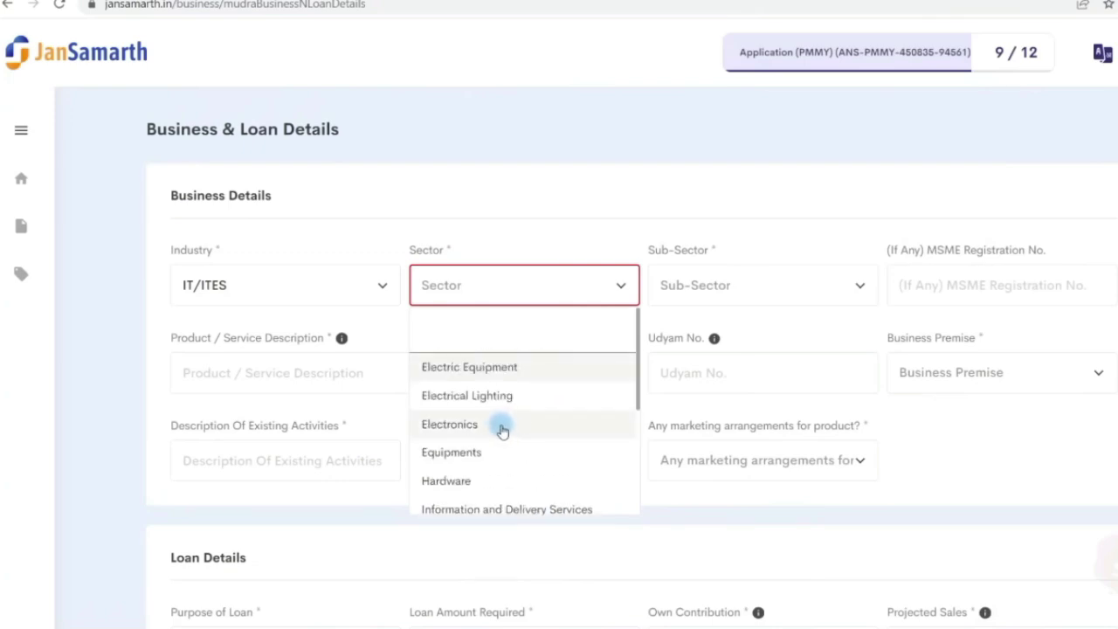
{"action": "left_click", "coordinate": [496, 427]}
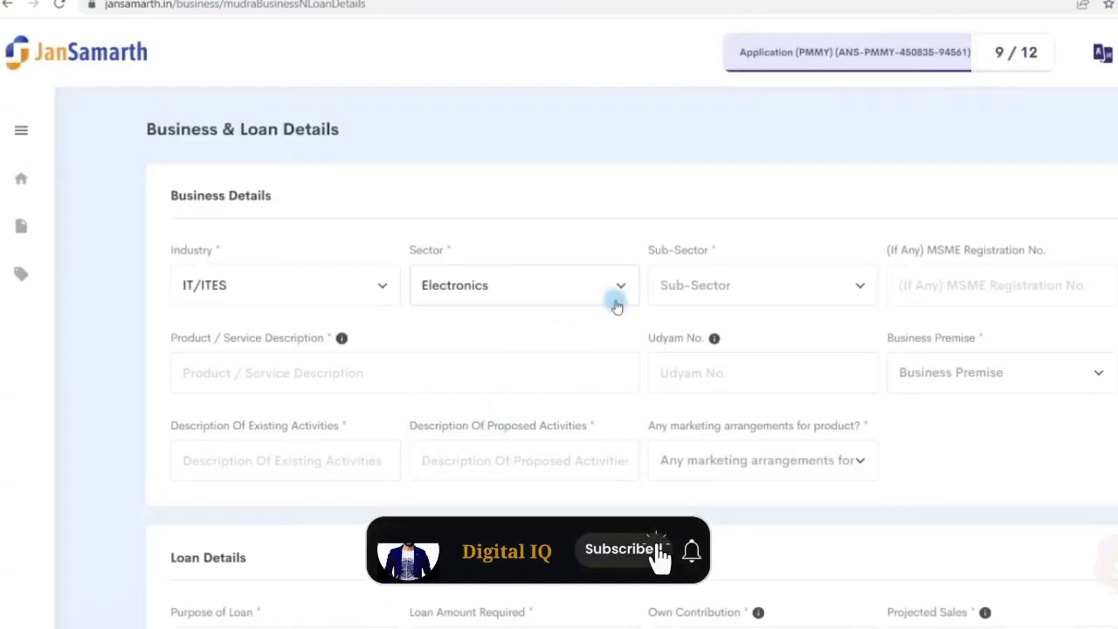
{"action": "left_click", "coordinate": [773, 275]}
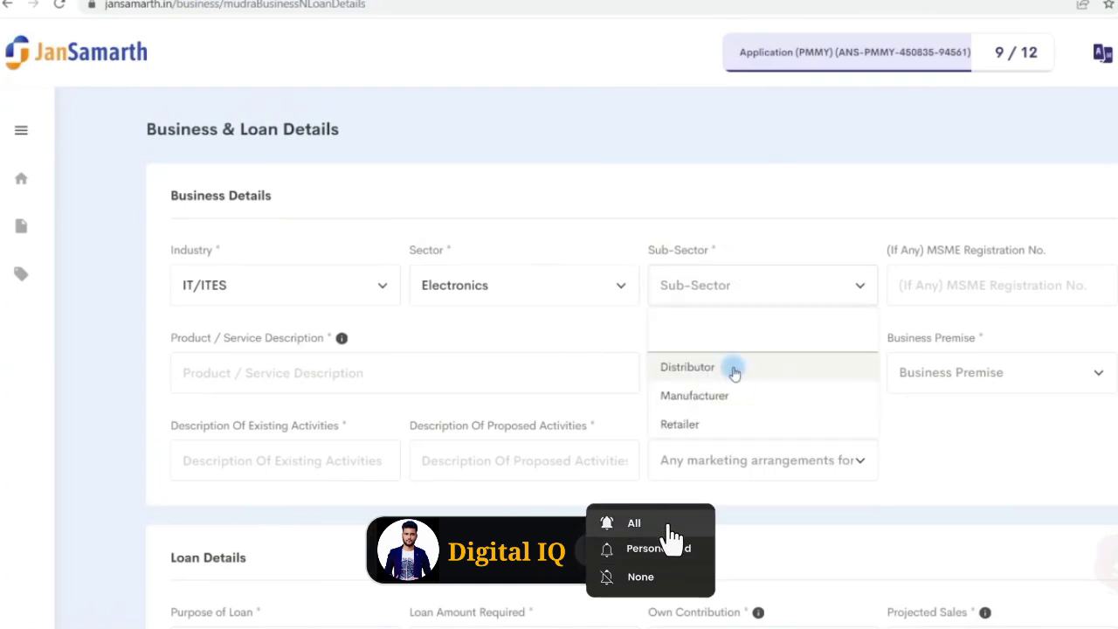
{"action": "left_click", "coordinate": [714, 425]}
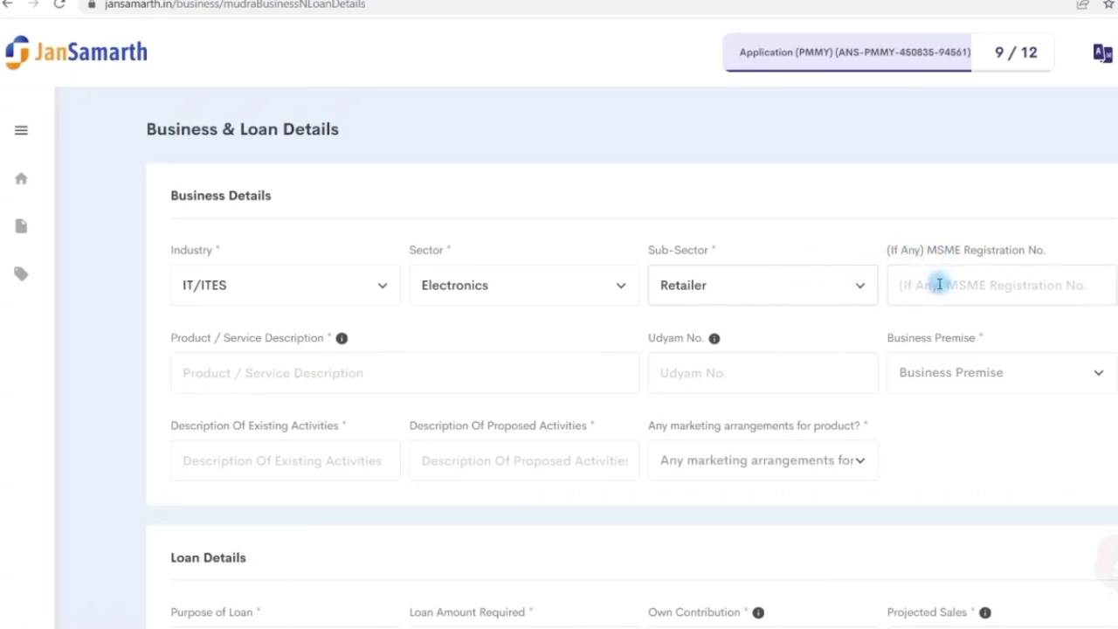
{"action": "left_click", "coordinate": [381, 325]}
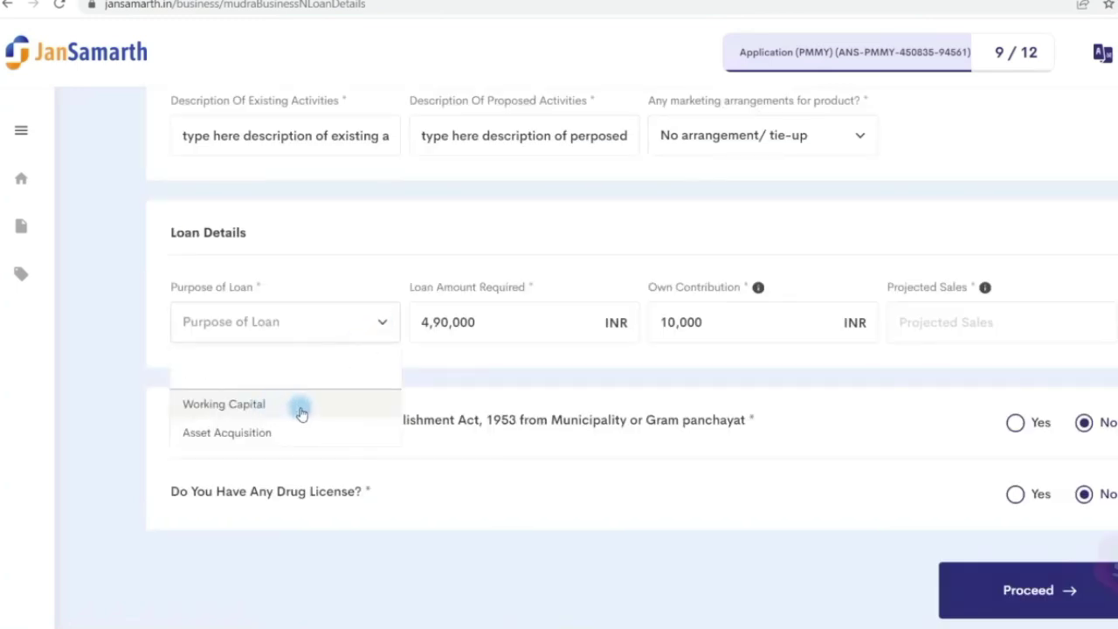
Choose Working Capital as the purpose of the loan.
{"action": "left_click", "coordinate": [300, 367]}
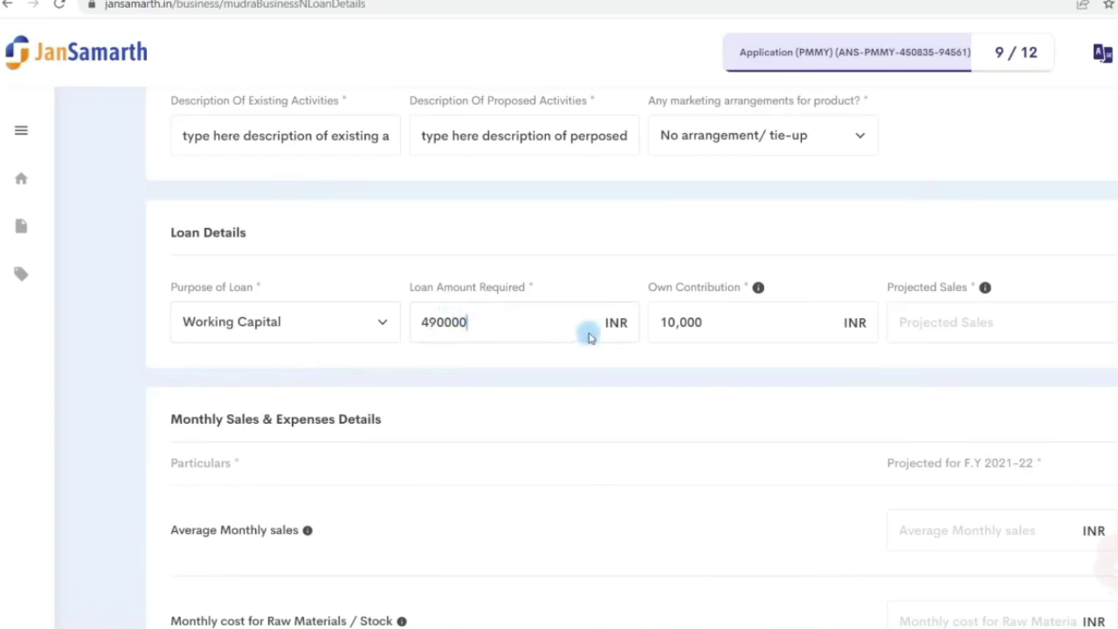
{"action": "left_click", "coordinate": [717, 314]}
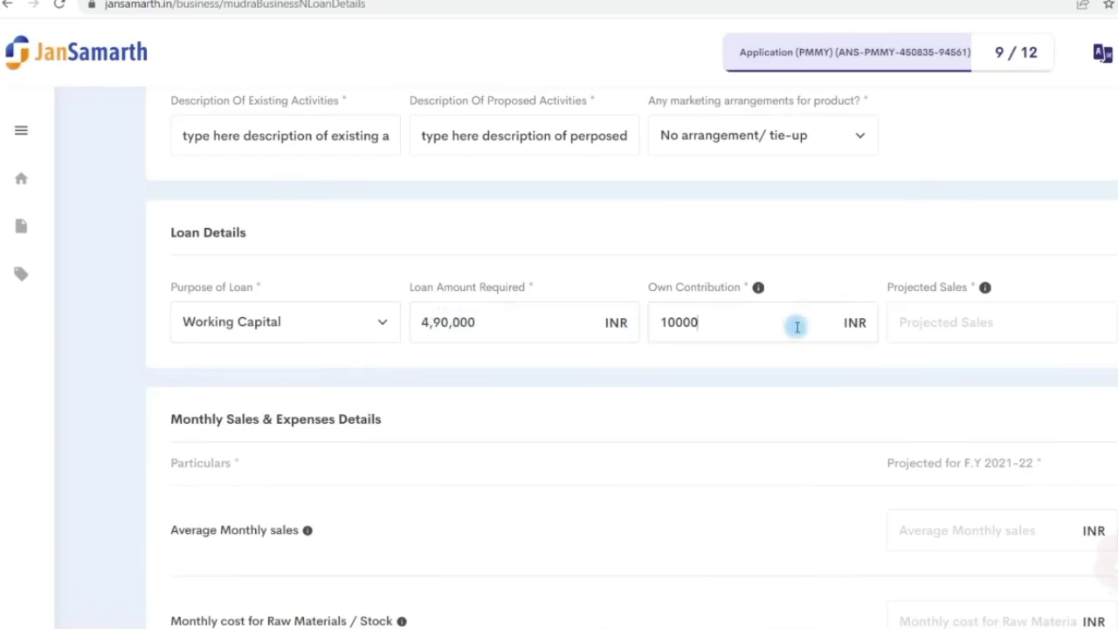
{"action": "left_click", "coordinate": [911, 318]}
{"action": "mouse_move", "coordinate": [984, 287]}
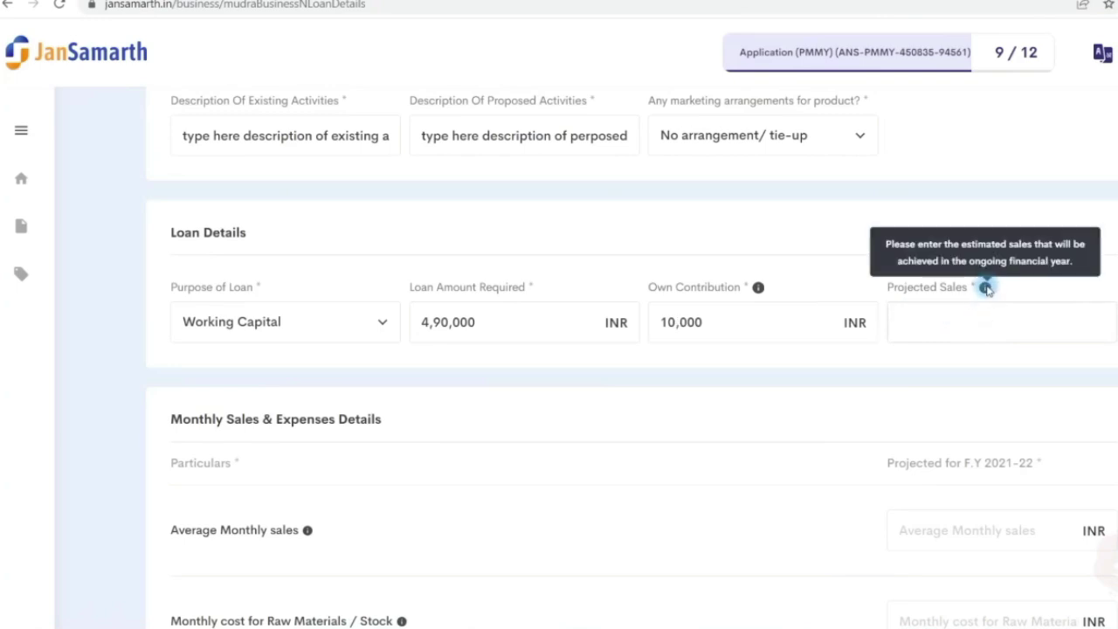
{"action": "scroll", "coordinate": [961, 322], "scroll_direction": "down", "scroll_amount": 3}
Enter monthly sales 30,000, raw materials 15,000, wages 30,000, drawings 25,000 and other expenses 10,000.
{"action": "left_click", "coordinate": [922, 289]}
{"action": "type", "text": "30000"}
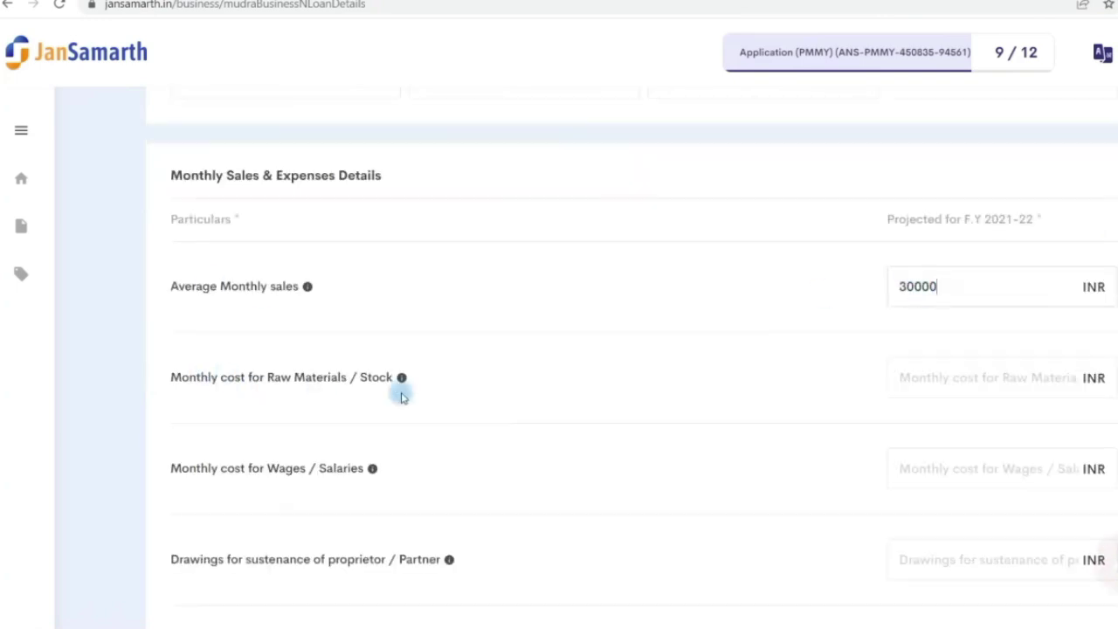
{"action": "left_click", "coordinate": [969, 370]}
{"action": "type", "text": "15000"}
{"action": "left_click", "coordinate": [898, 466]}
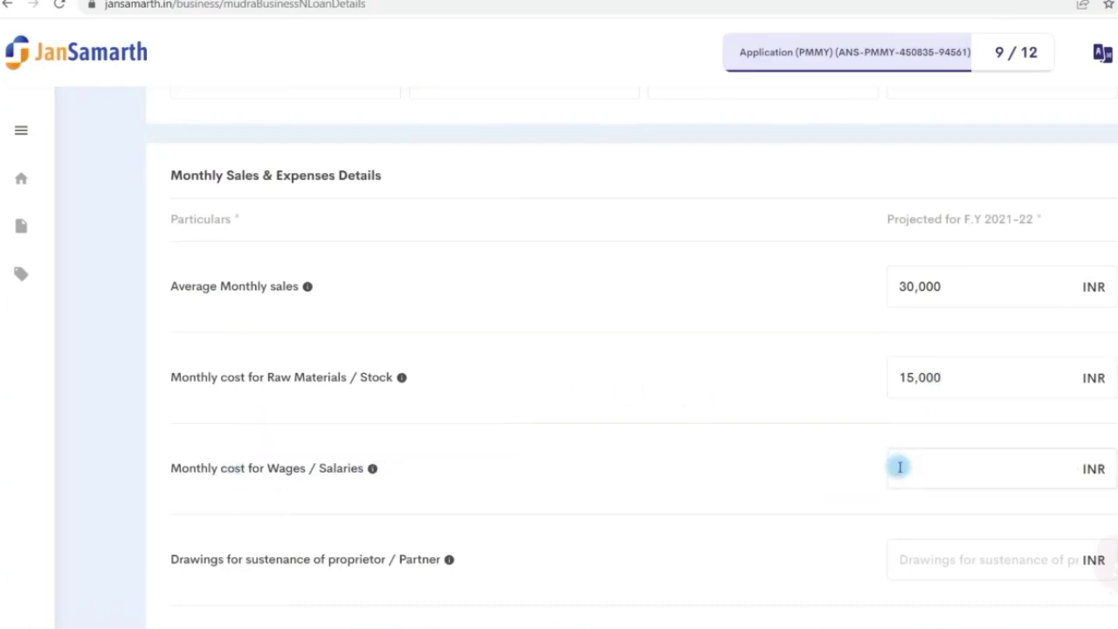
{"action": "type", "text": "300000"}
{"action": "left_click", "coordinate": [907, 559]}
{"action": "type", "text": "25000"}
{"action": "scroll", "coordinate": [880, 548], "scroll_direction": "down", "scroll_amount": 2}
{"action": "scroll", "coordinate": [880, 549], "scroll_direction": "down", "scroll_amount": 1}
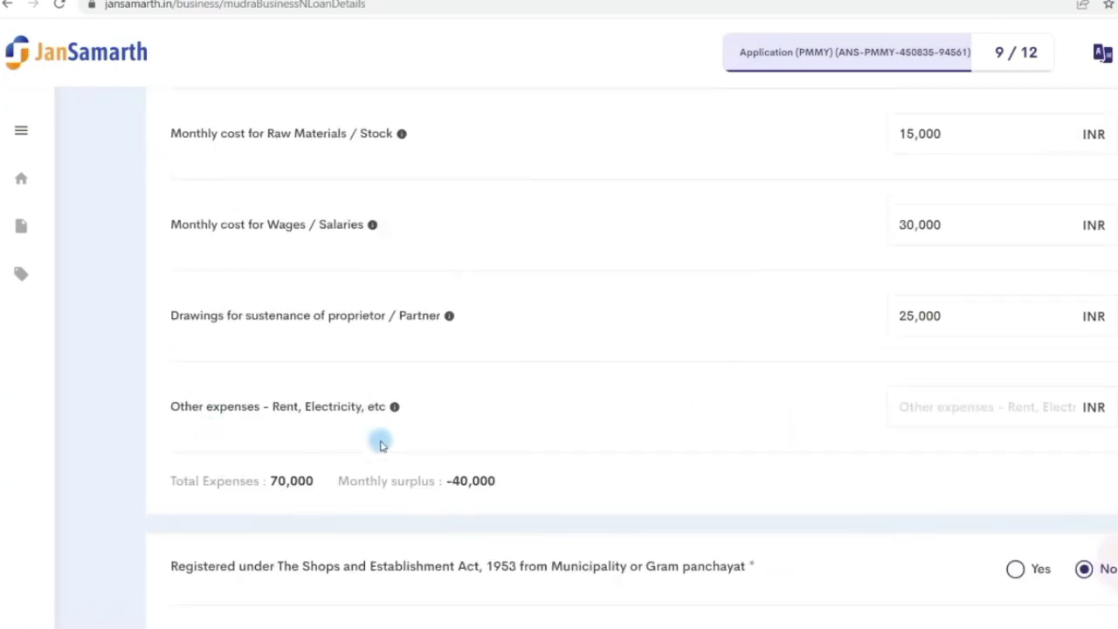
{"action": "left_click", "coordinate": [930, 404]}
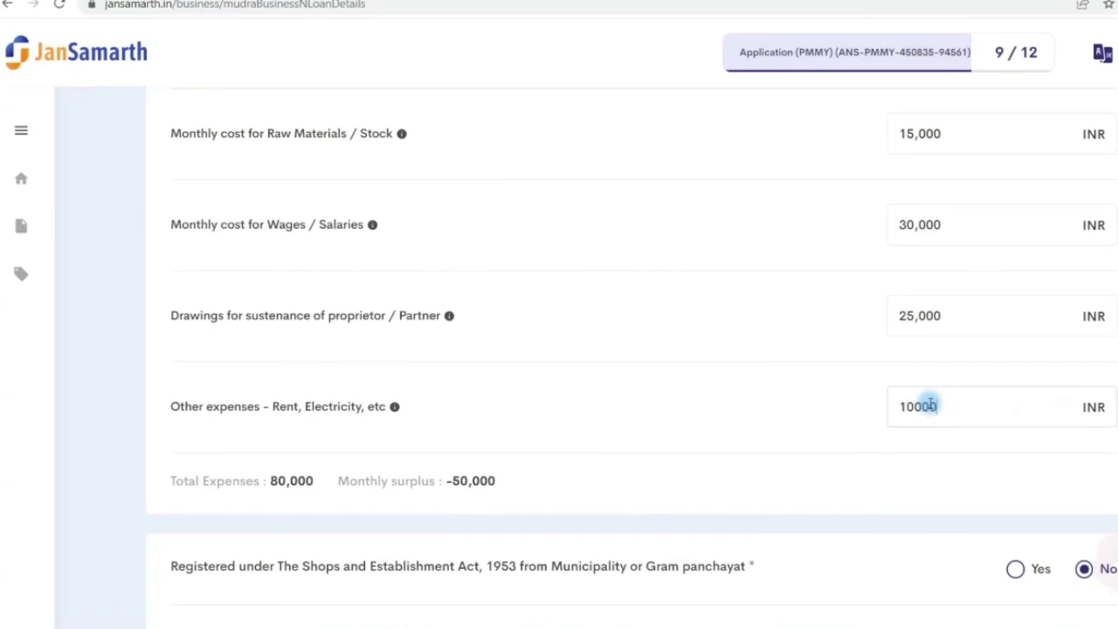
{"action": "type", "text": "10000"}
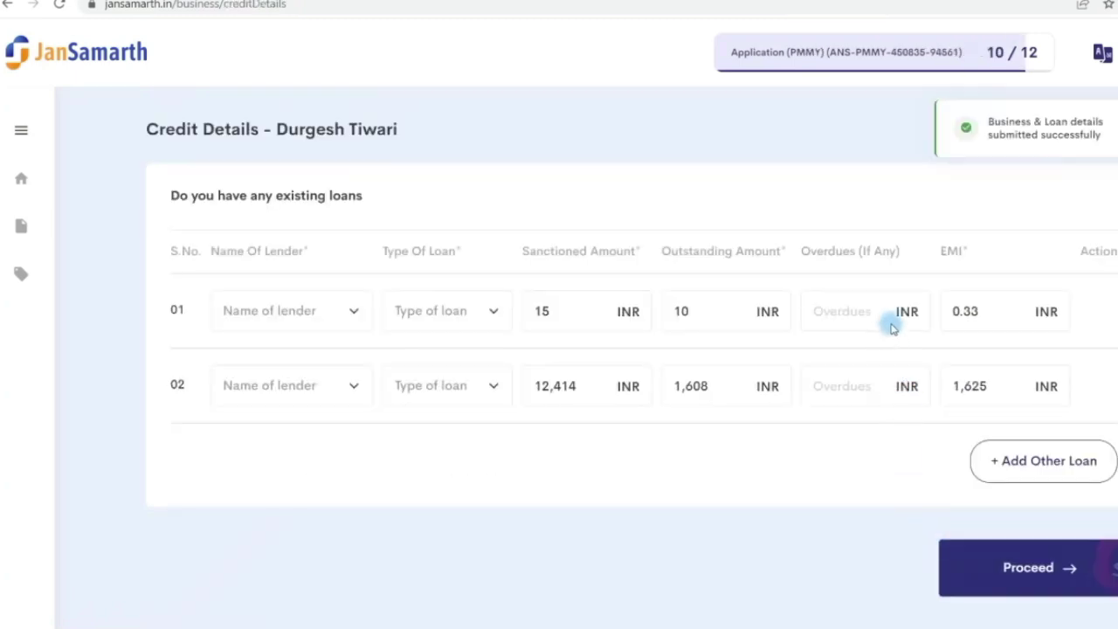
Set loan row 01 to lender Bank of Baroda India, type Consumer Loan, and submit.
{"action": "left_click", "coordinate": [288, 311]}
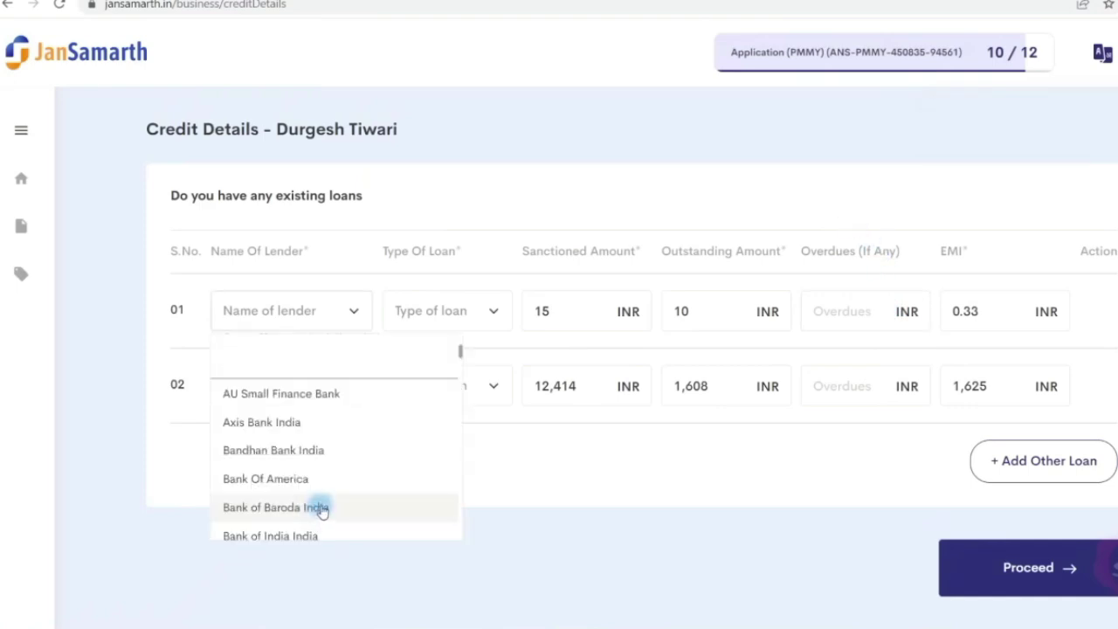
{"action": "left_click", "coordinate": [321, 509]}
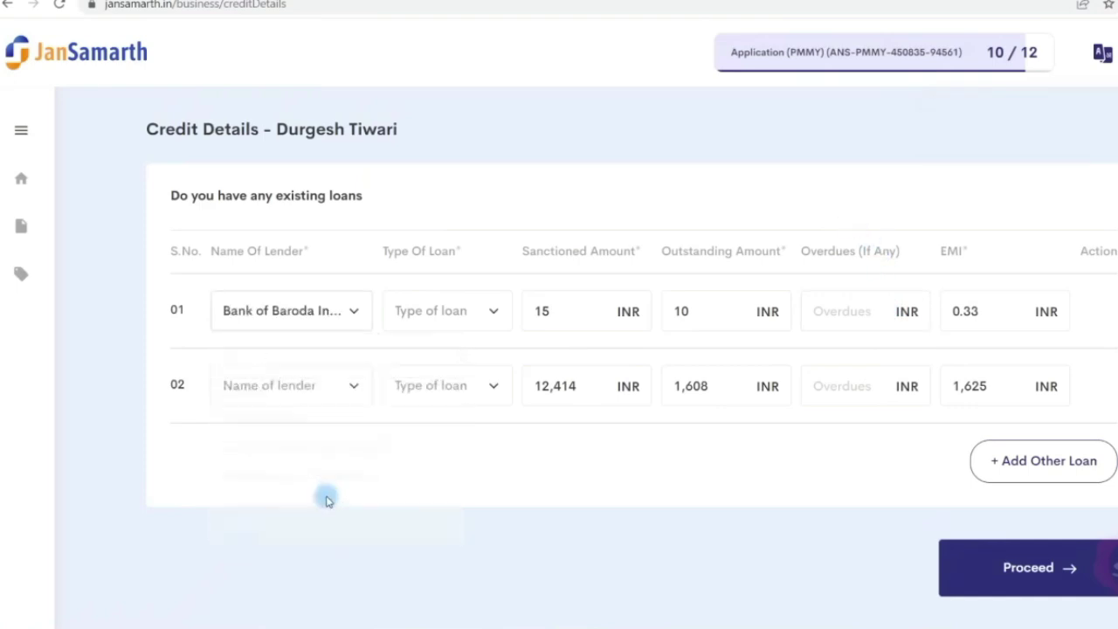
{"action": "left_click", "coordinate": [463, 317]}
{"action": "left_click", "coordinate": [419, 537]}
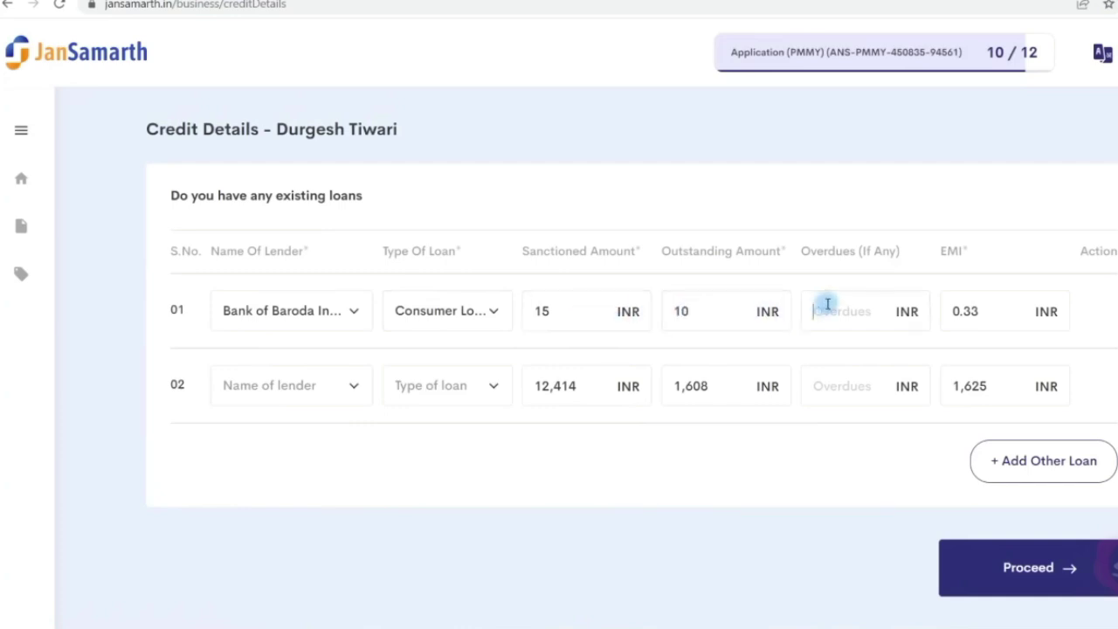
{"action": "left_click", "coordinate": [1023, 568]}
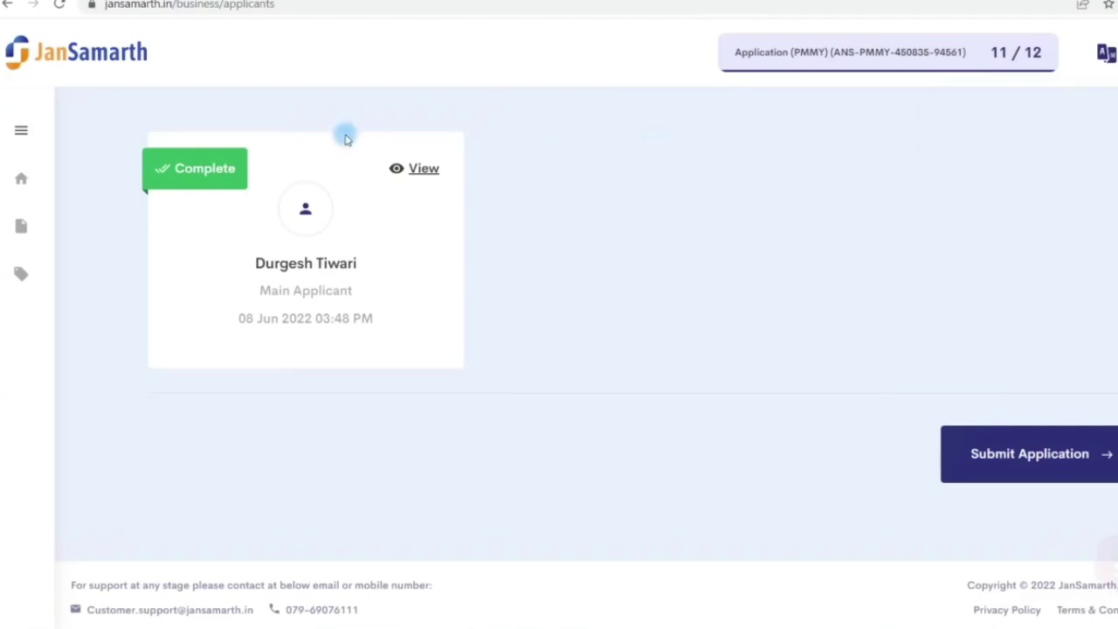
Confirm the main applicant's sections all show Complete, then submit the PMMY application.
{"action": "left_click", "coordinate": [426, 167]}
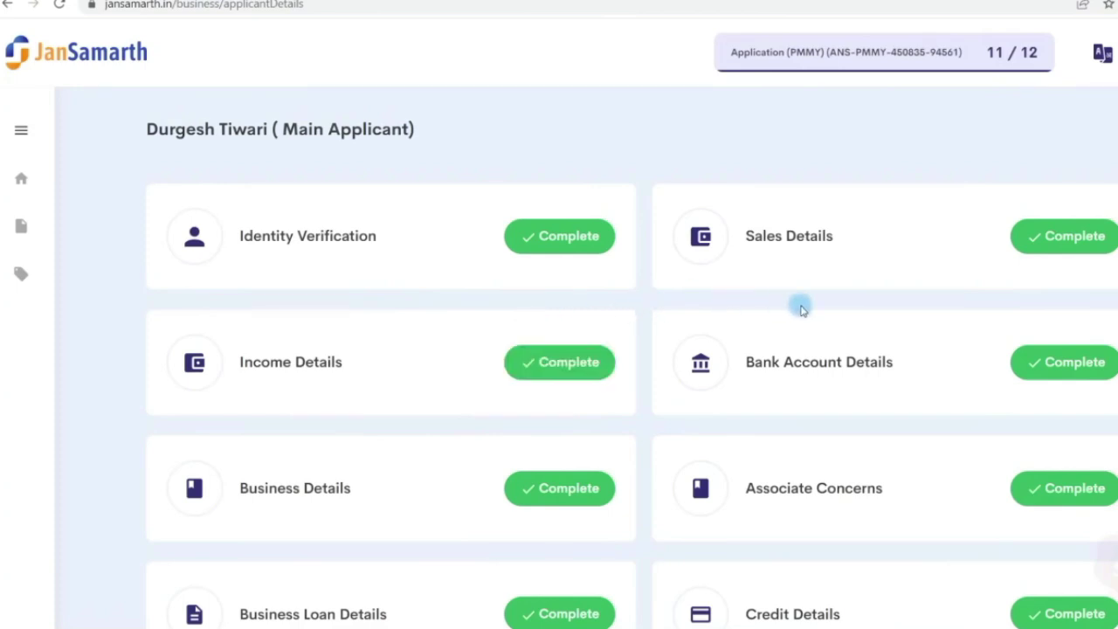
{"action": "scroll", "coordinate": [749, 371], "scroll_direction": "down", "scroll_amount": 2}
{"action": "scroll", "coordinate": [748, 370], "scroll_direction": "down", "scroll_amount": 2}
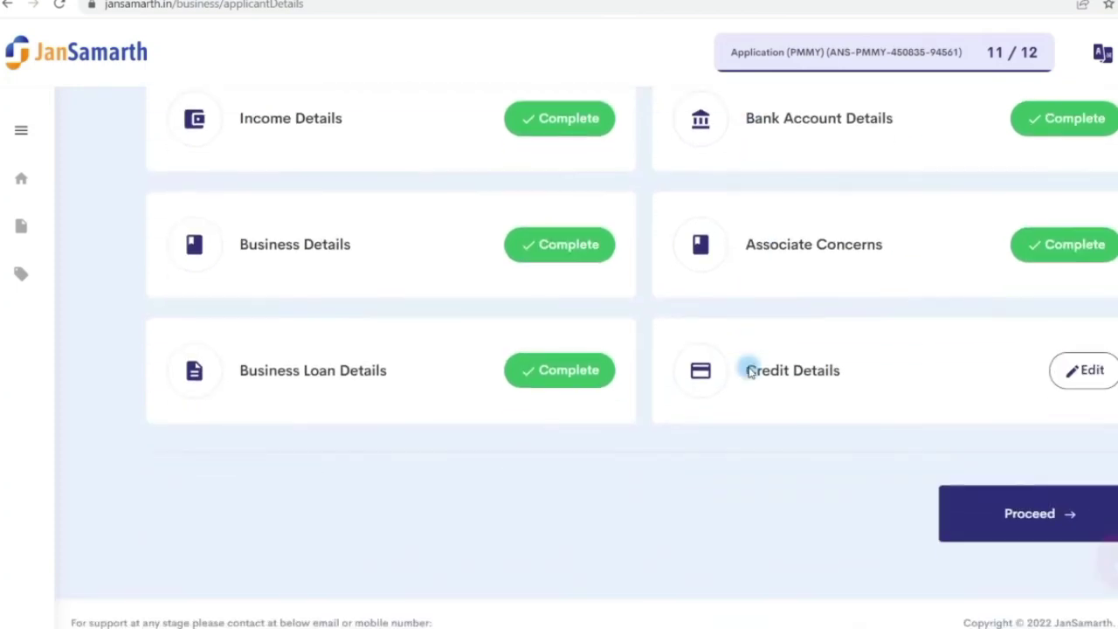
{"action": "scroll", "coordinate": [747, 368], "scroll_direction": "up", "scroll_amount": 2}
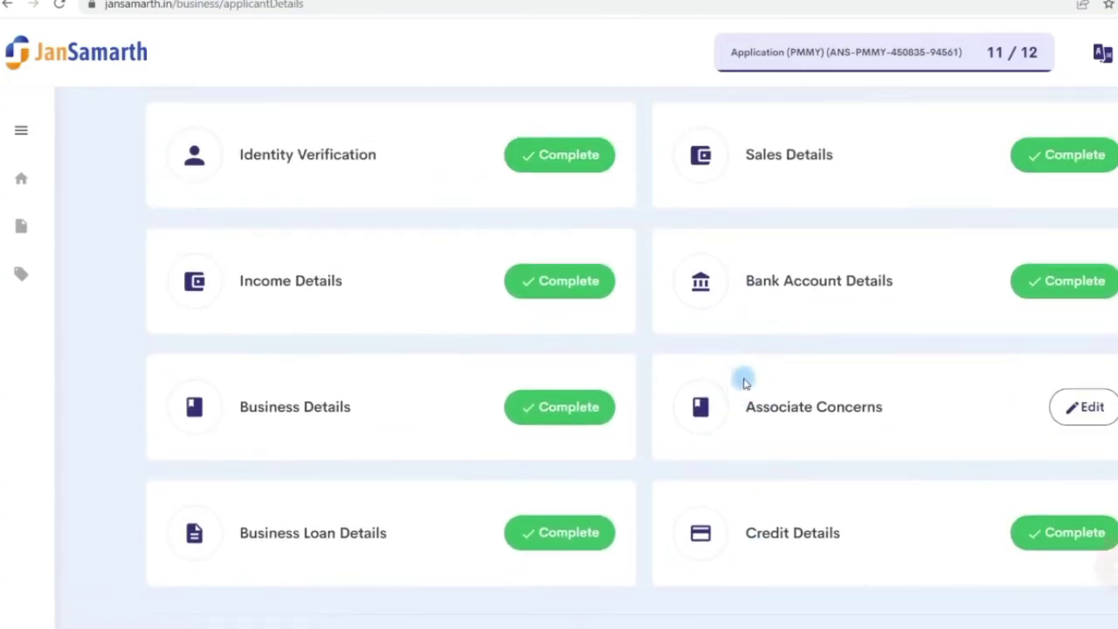
{"action": "scroll", "coordinate": [738, 389], "scroll_direction": "up", "scroll_amount": 1}
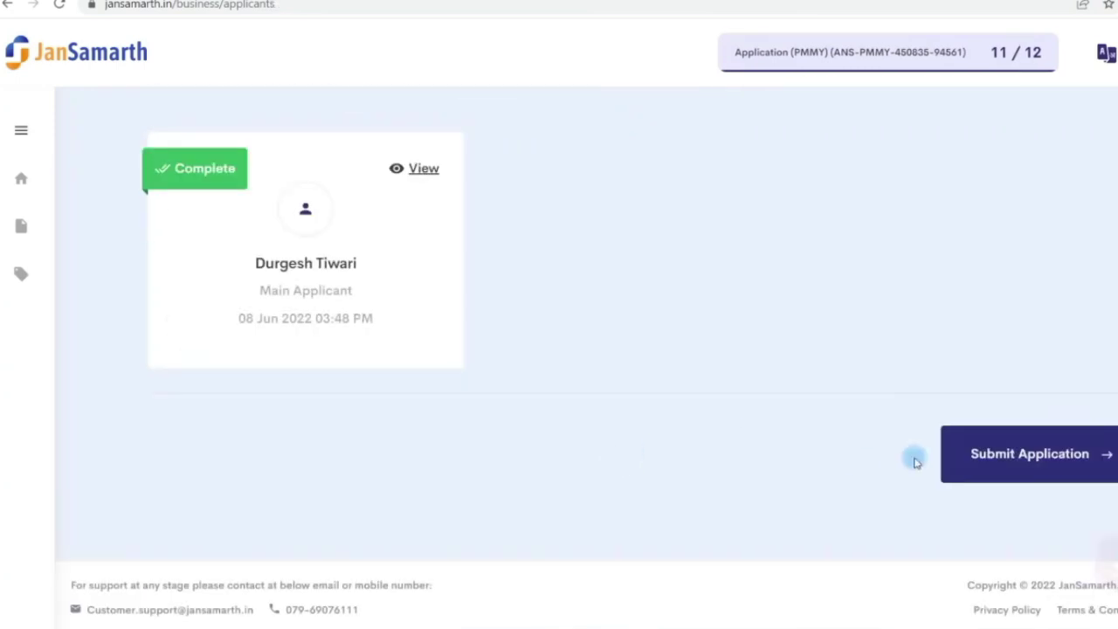
{"action": "left_click", "coordinate": [982, 454]}
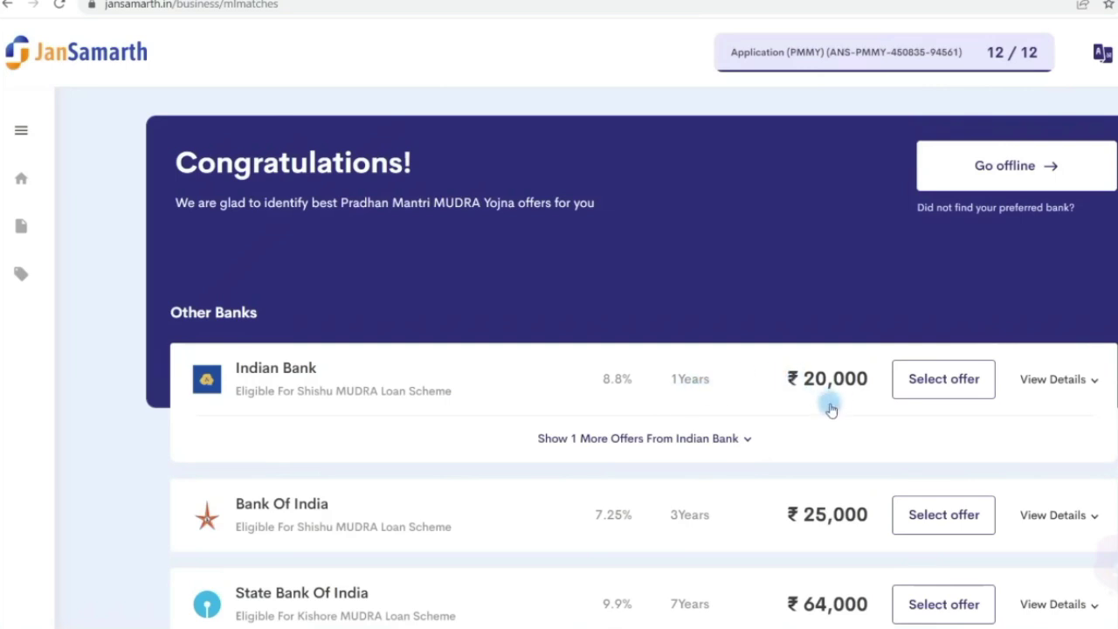
Look through the offers and review, then collapse, the Bank Of Baroda offer details.
{"action": "scroll", "coordinate": [549, 369], "scroll_direction": "down", "scroll_amount": 3}
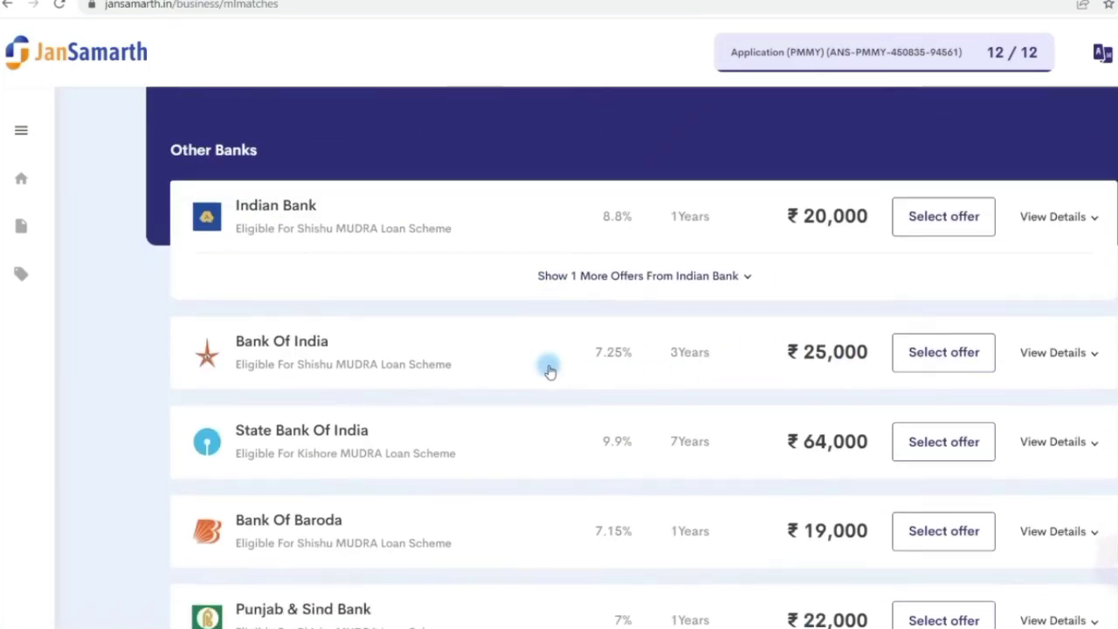
{"action": "scroll", "coordinate": [547, 367], "scroll_direction": "up", "scroll_amount": 1}
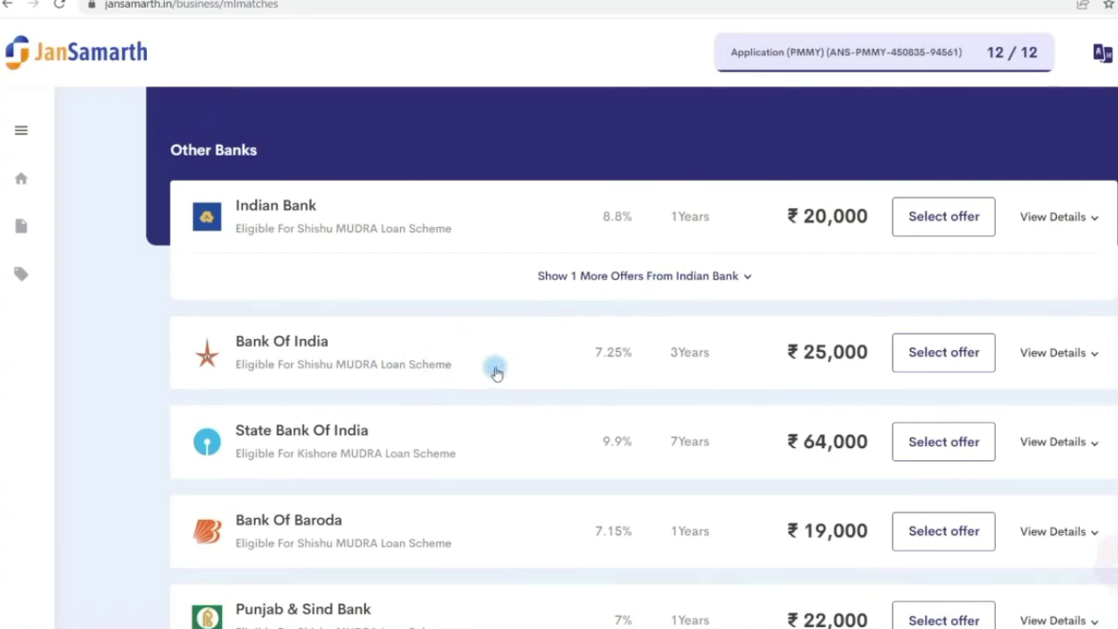
{"action": "scroll", "coordinate": [567, 317], "scroll_direction": "down", "scroll_amount": 4}
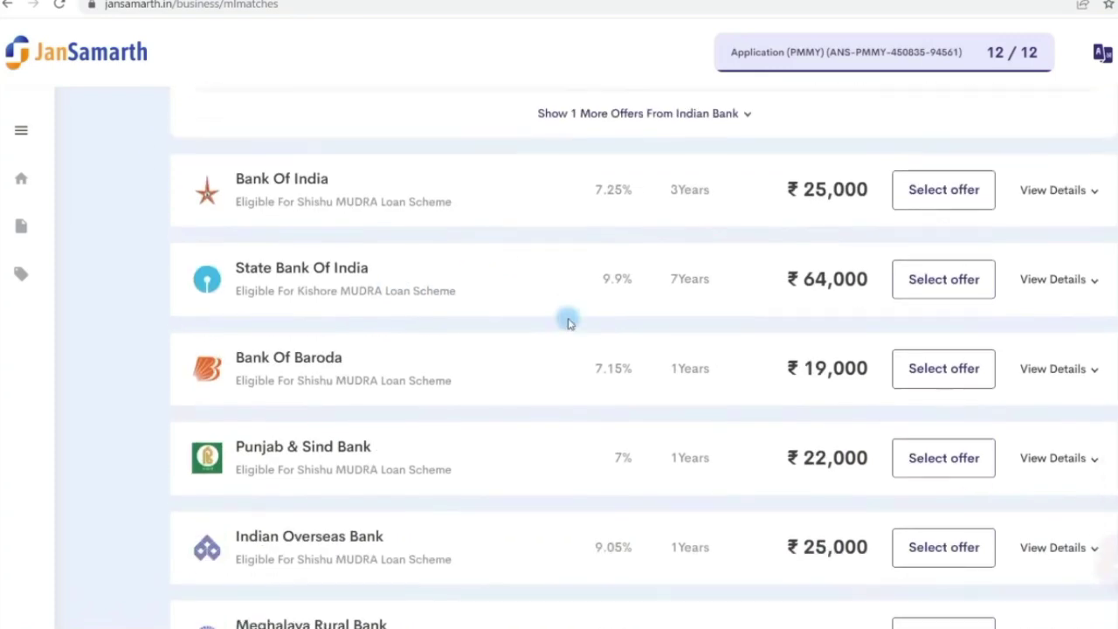
{"action": "left_click", "coordinate": [1061, 288]}
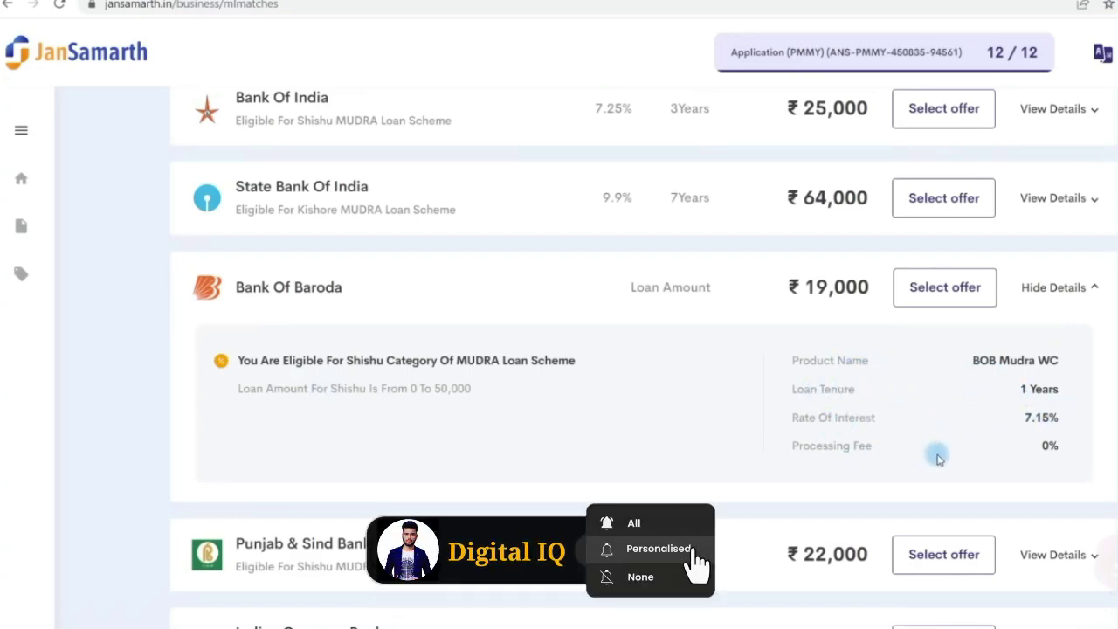
{"action": "left_click", "coordinate": [1059, 287]}
Open Madhyanchal Gramin Bank's ₹1,00,000 one-year Kishore offer details.
{"action": "scroll", "coordinate": [1064, 287], "scroll_direction": "down", "scroll_amount": 6}
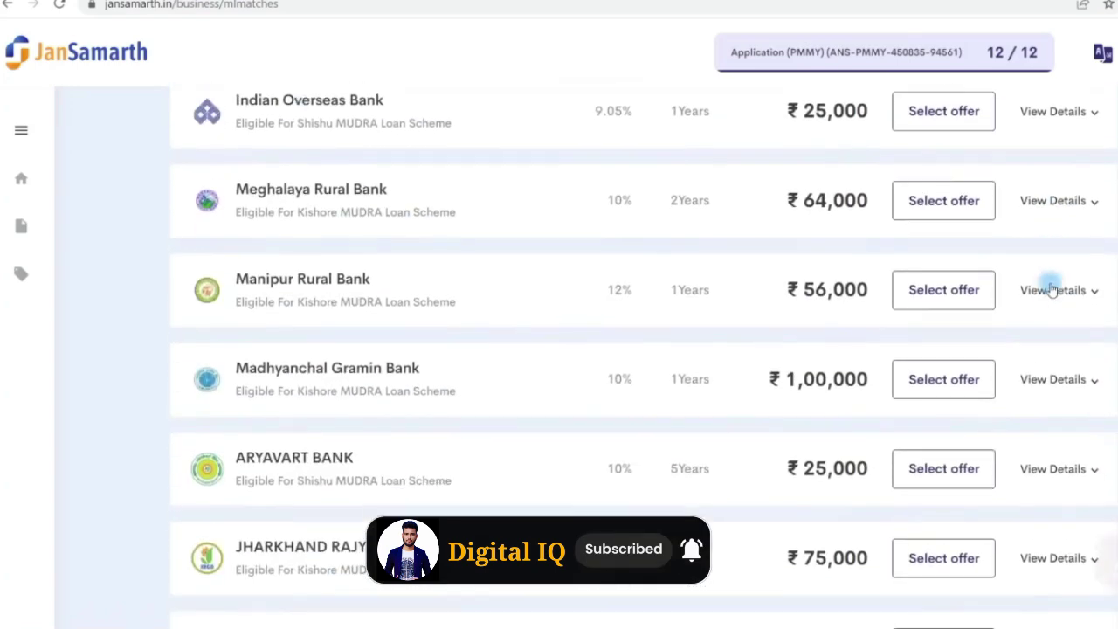
{"action": "scroll", "coordinate": [952, 341], "scroll_direction": "down", "scroll_amount": 2}
{"action": "scroll", "coordinate": [961, 344], "scroll_direction": "up", "scroll_amount": 3}
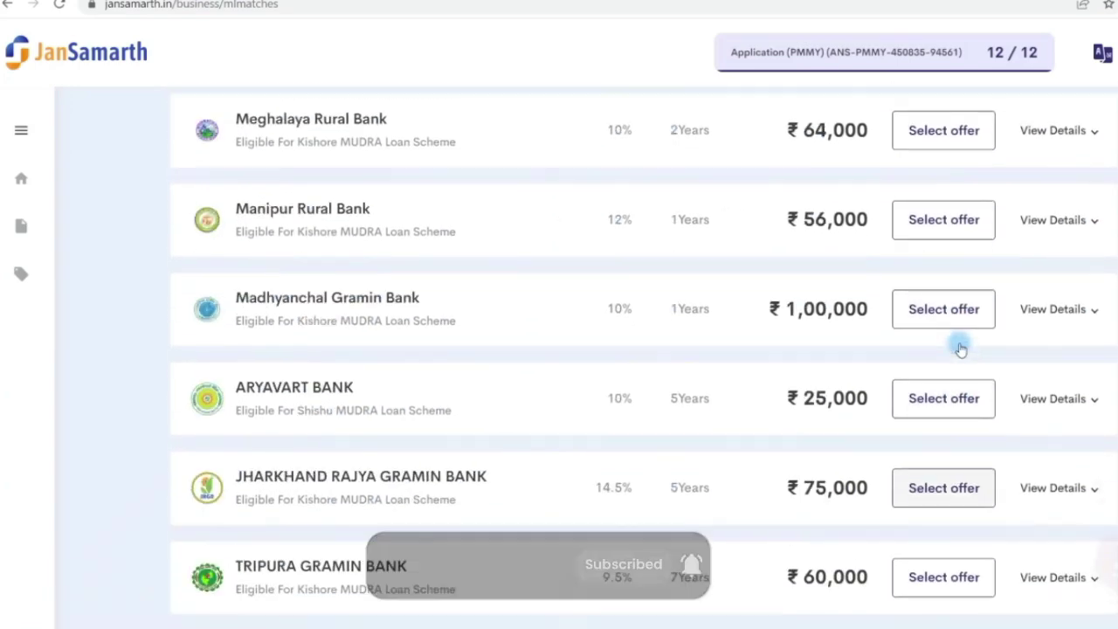
{"action": "scroll", "coordinate": [961, 350], "scroll_direction": "down", "scroll_amount": 1}
{"action": "left_click", "coordinate": [1061, 227]}
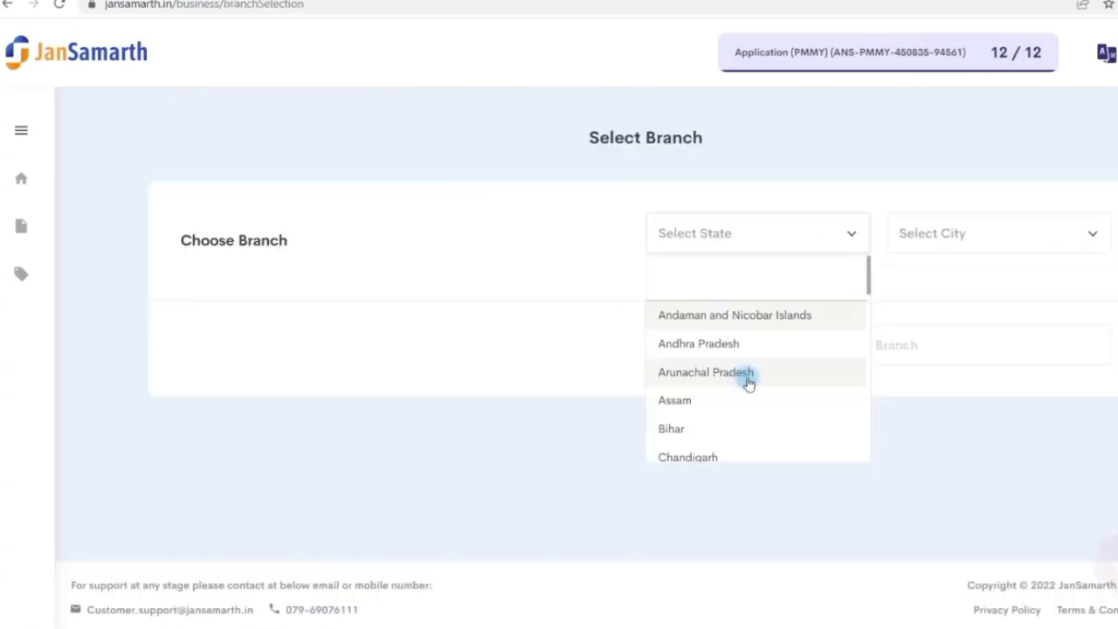
Pick Madhya Pradesh and Chhatarpur, then select the Loundi branch for the loan.
{"action": "scroll", "coordinate": [748, 381], "scroll_direction": "down", "scroll_amount": 6}
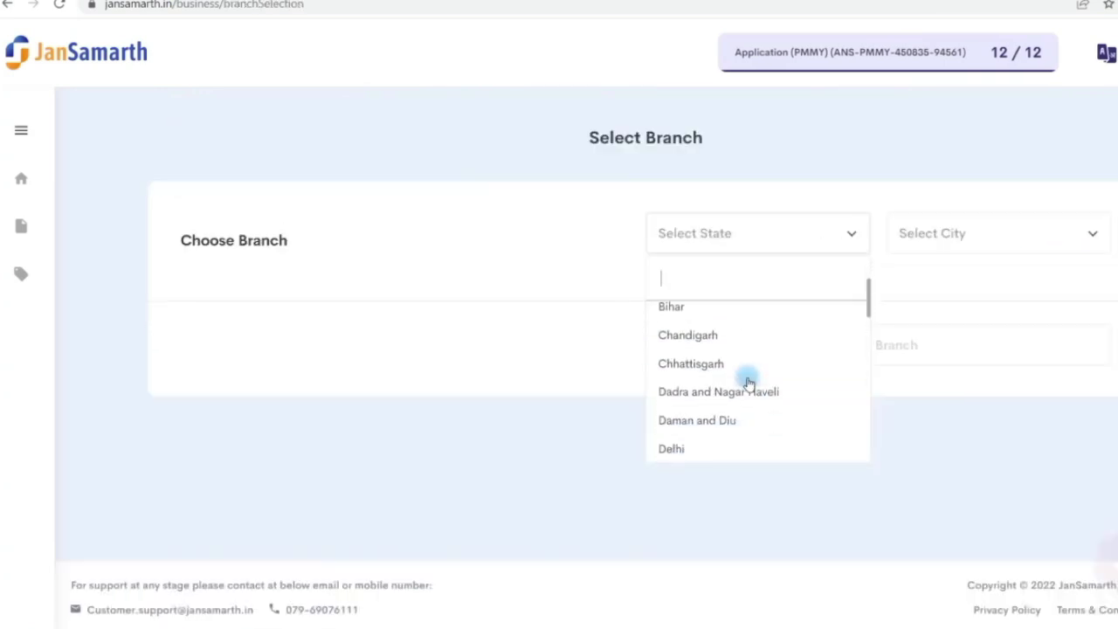
{"action": "scroll", "coordinate": [748, 381], "scroll_direction": "down", "scroll_amount": 10}
{"action": "left_click", "coordinate": [724, 362]}
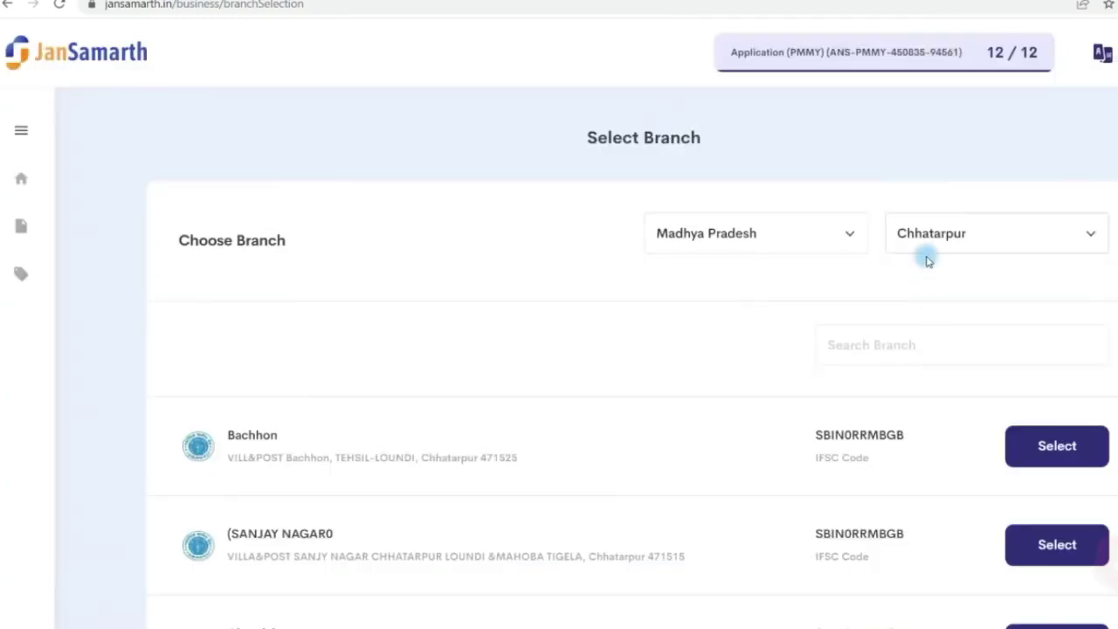
{"action": "scroll", "coordinate": [862, 369], "scroll_direction": "down", "scroll_amount": 3}
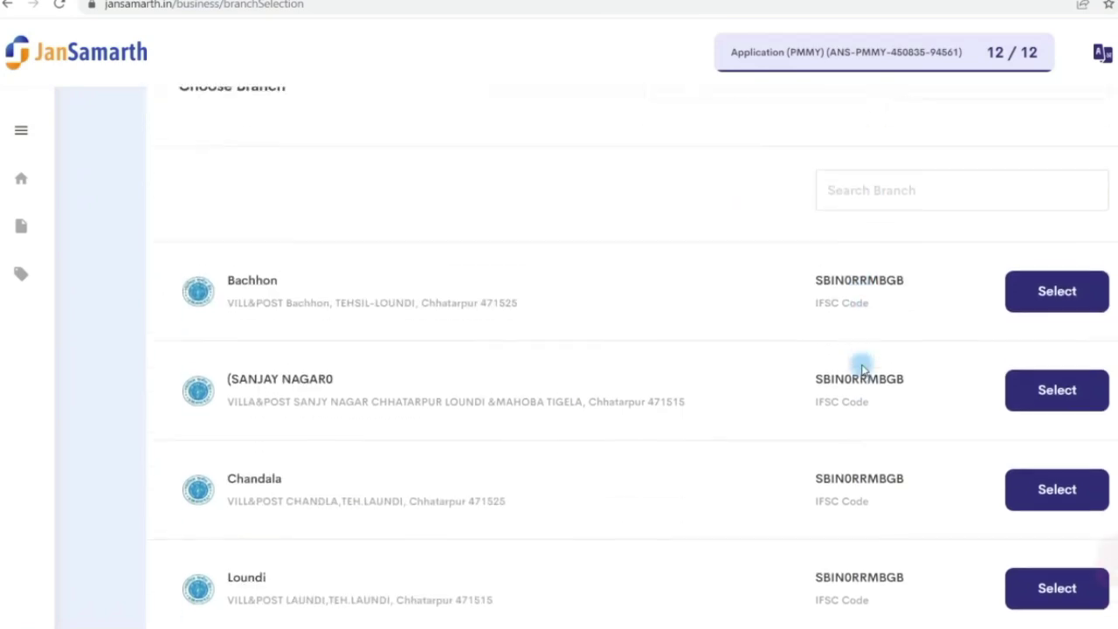
{"action": "scroll", "coordinate": [863, 368], "scroll_direction": "down", "scroll_amount": 1}
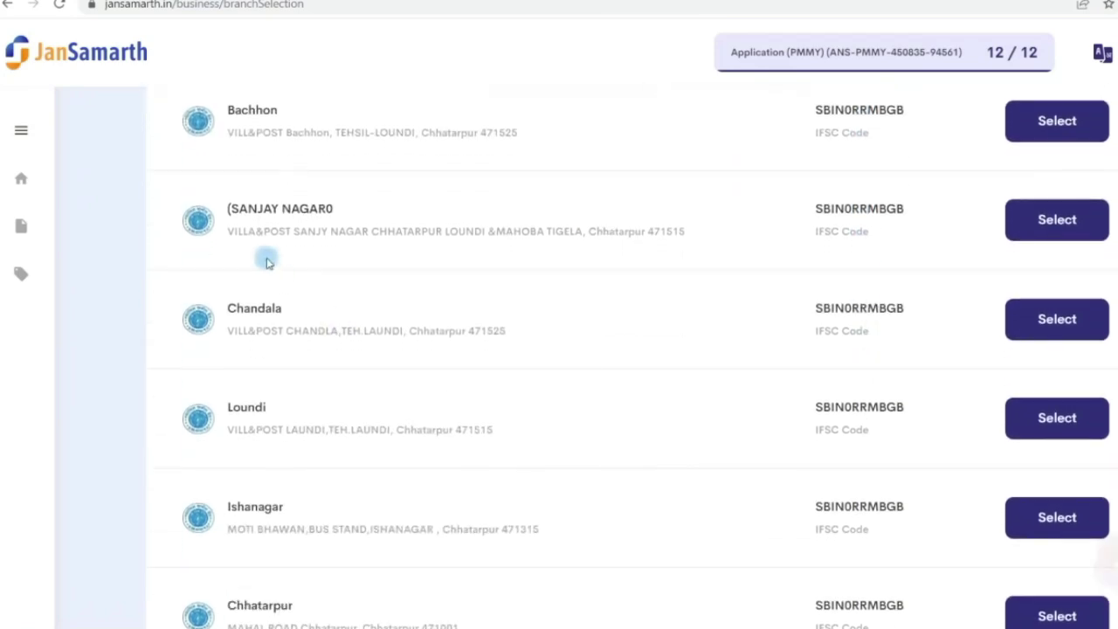
{"action": "scroll", "coordinate": [687, 357], "scroll_direction": "down", "scroll_amount": 2}
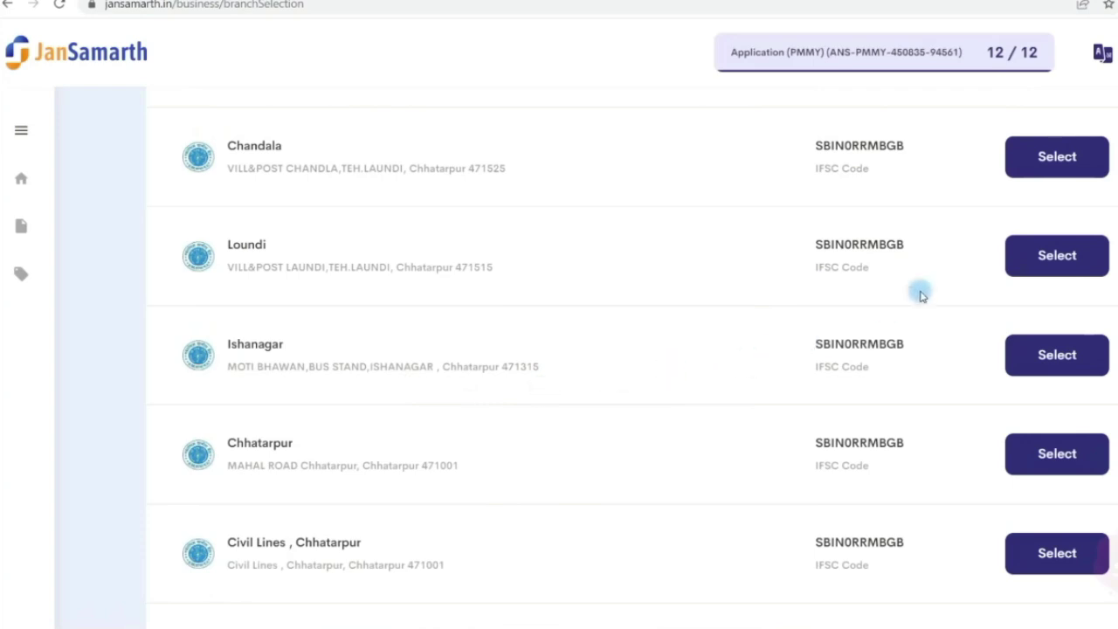
{"action": "left_click", "coordinate": [1055, 253]}
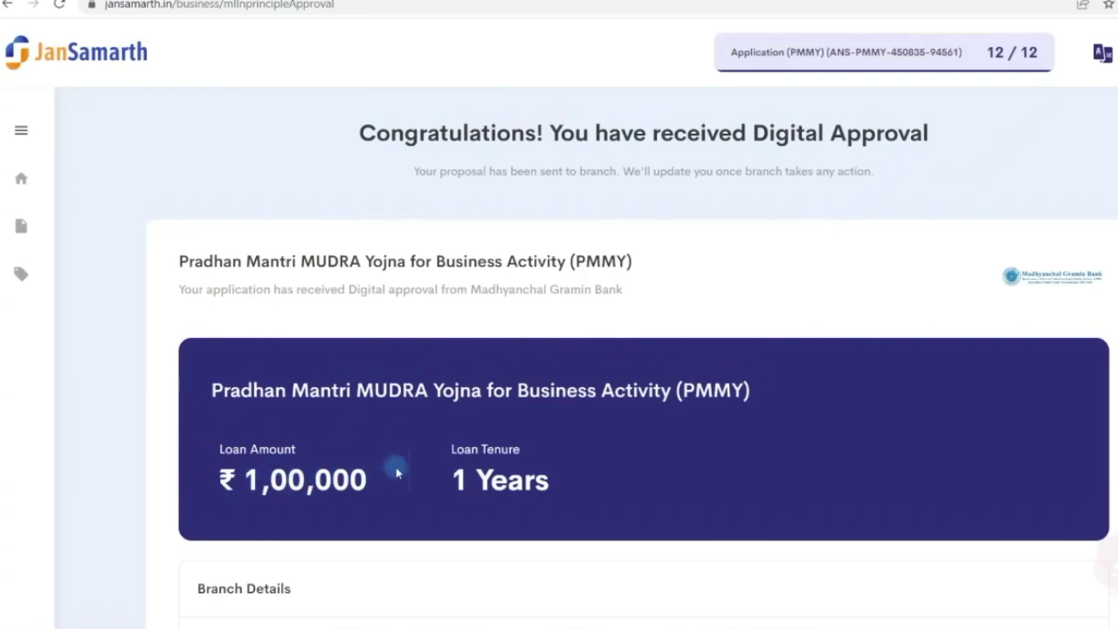
Check the Loundi branch details on the approval page and download the Digital Approval PDF.
{"action": "scroll", "coordinate": [431, 449], "scroll_direction": "down", "scroll_amount": 3}
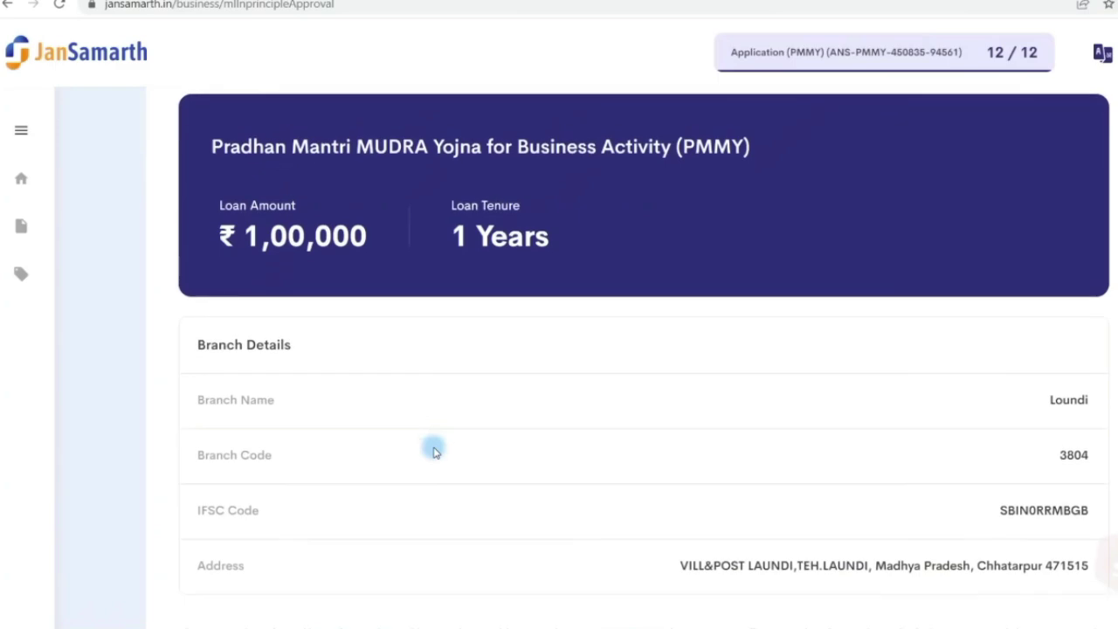
{"action": "scroll", "coordinate": [434, 451], "scroll_direction": "down", "scroll_amount": 1}
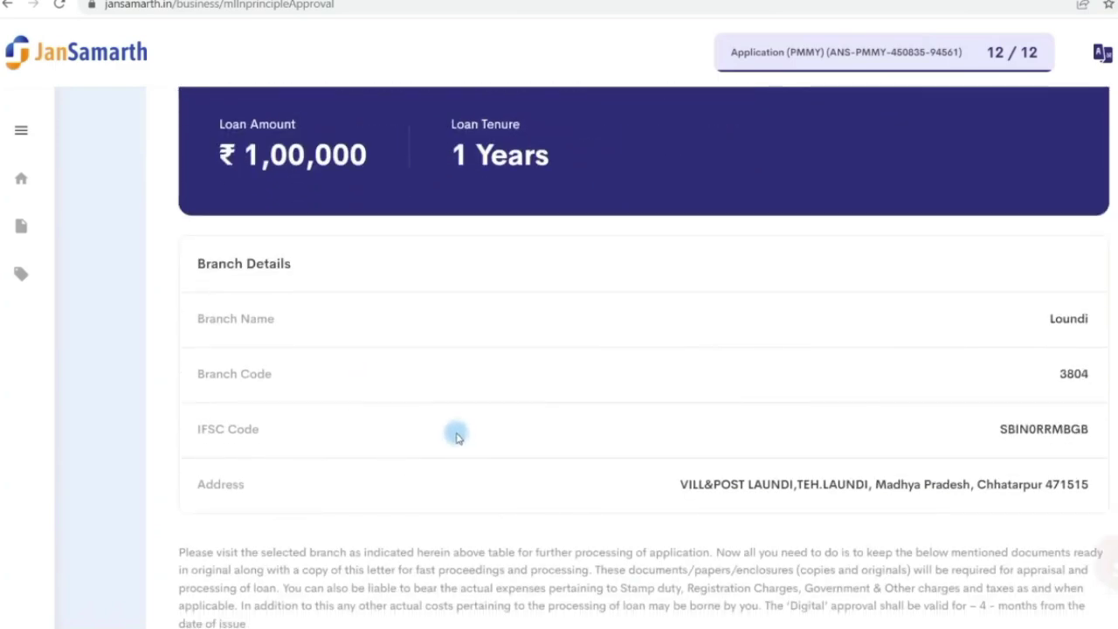
{"action": "scroll", "coordinate": [455, 436], "scroll_direction": "up", "scroll_amount": 4}
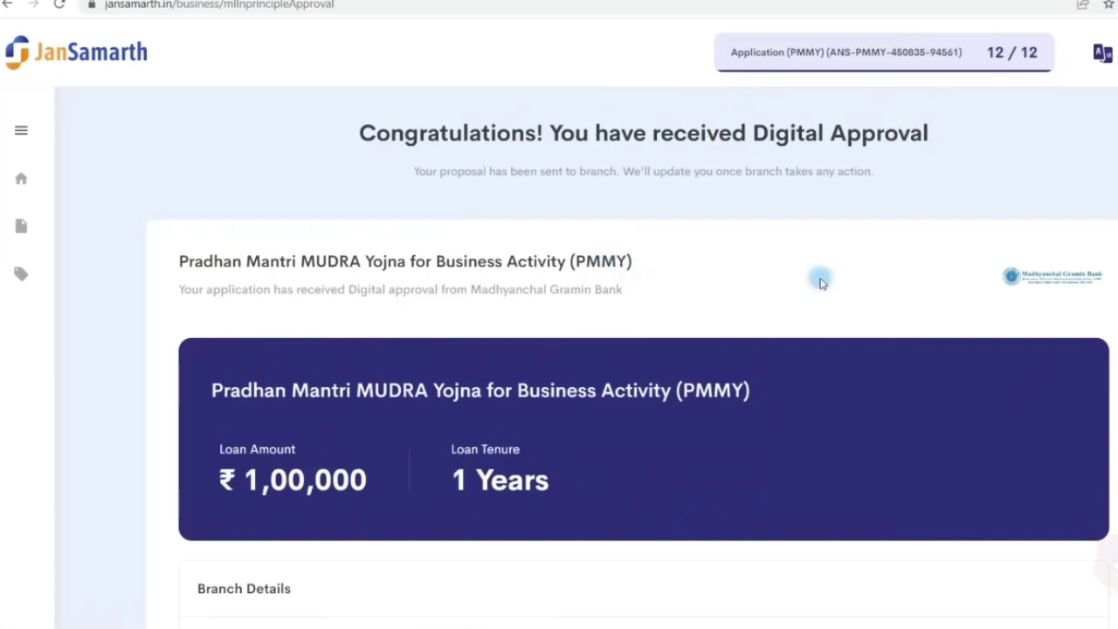
{"action": "scroll", "coordinate": [820, 282], "scroll_direction": "down", "scroll_amount": 4}
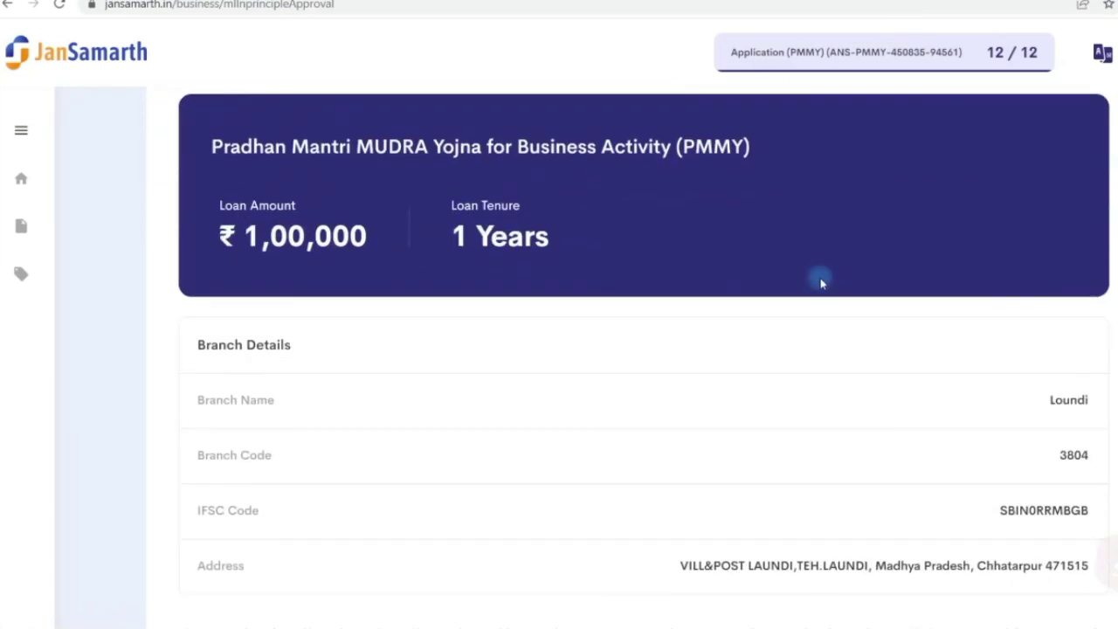
{"action": "scroll", "coordinate": [816, 320], "scroll_direction": "down", "scroll_amount": 4}
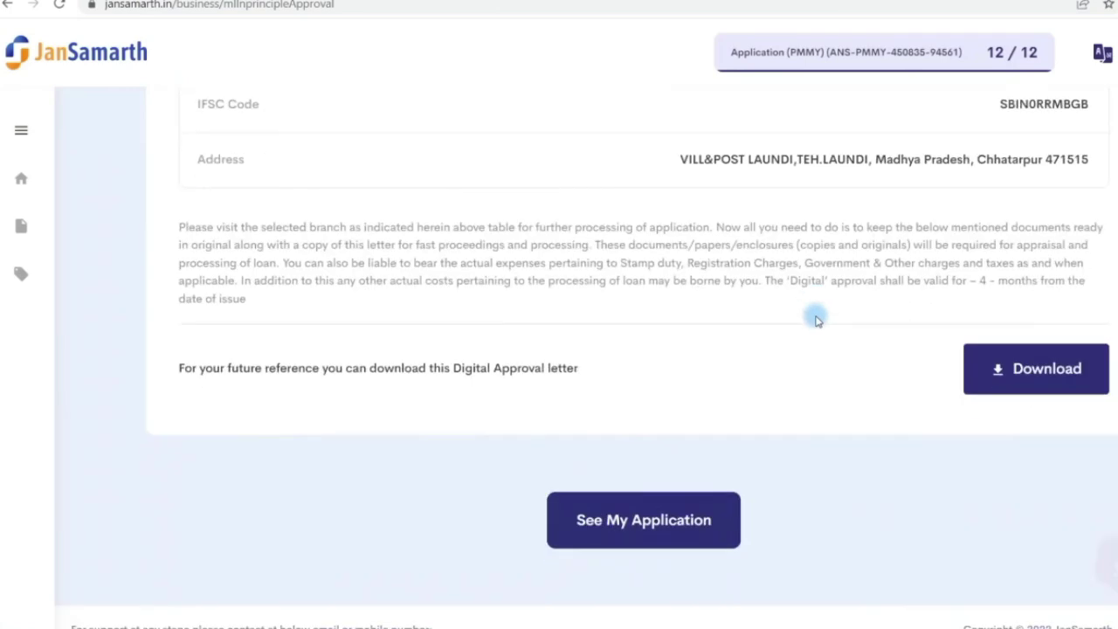
{"action": "left_click", "coordinate": [1012, 372]}
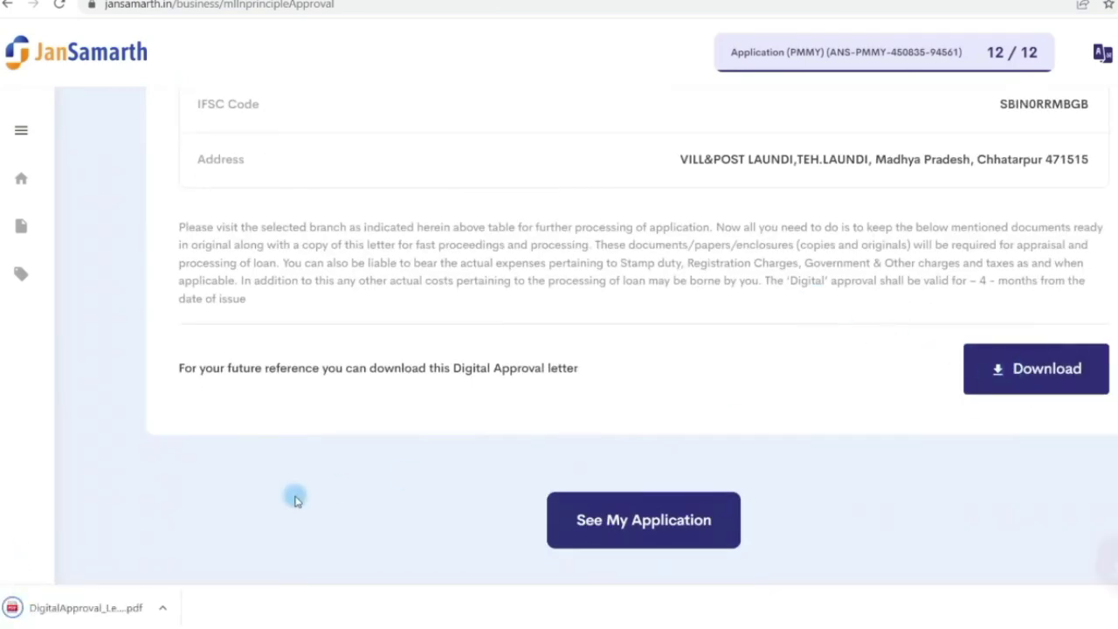
Open DigitalApproval_Letter.pdf from the download bar and scroll through the letter.
{"action": "left_click", "coordinate": [112, 601]}
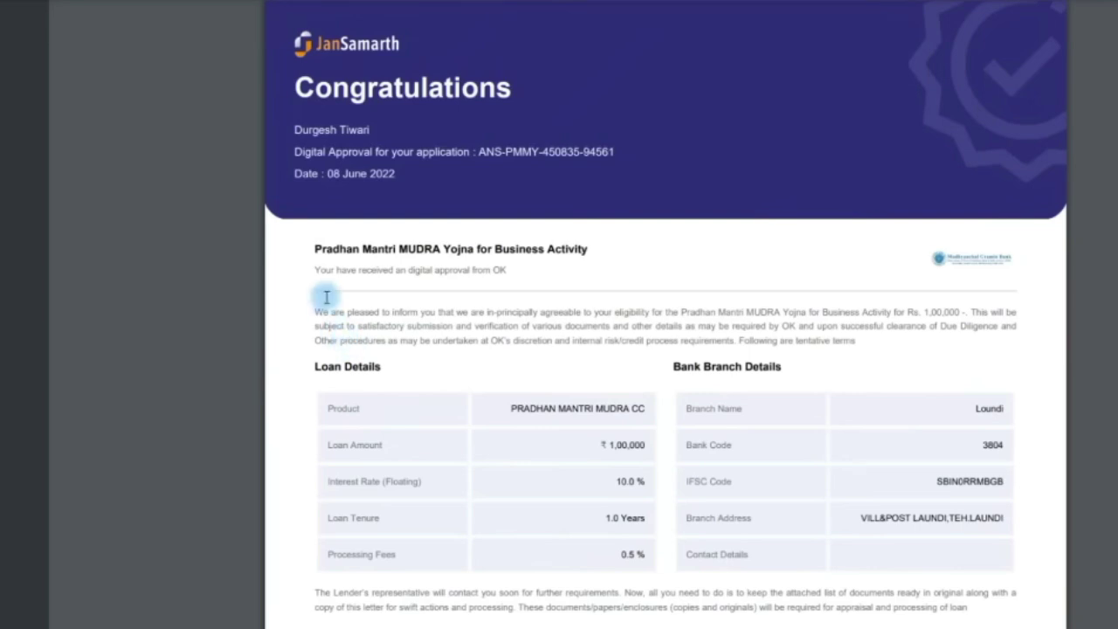
{"action": "scroll", "coordinate": [317, 379], "scroll_direction": "down", "scroll_amount": 5}
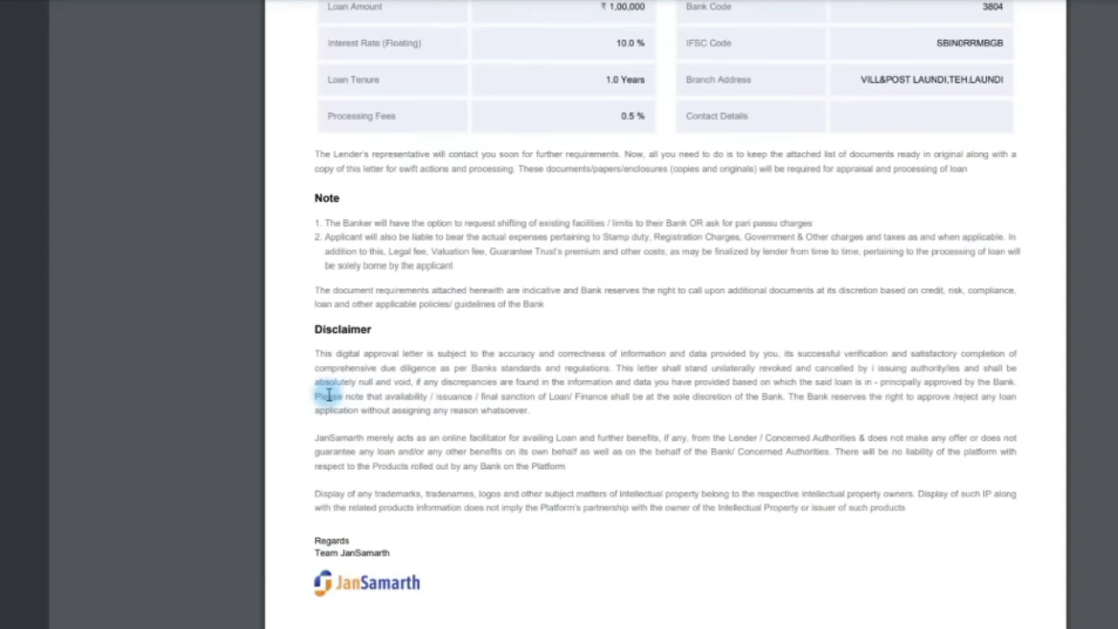
{"action": "scroll", "coordinate": [327, 395], "scroll_direction": "up", "scroll_amount": 5}
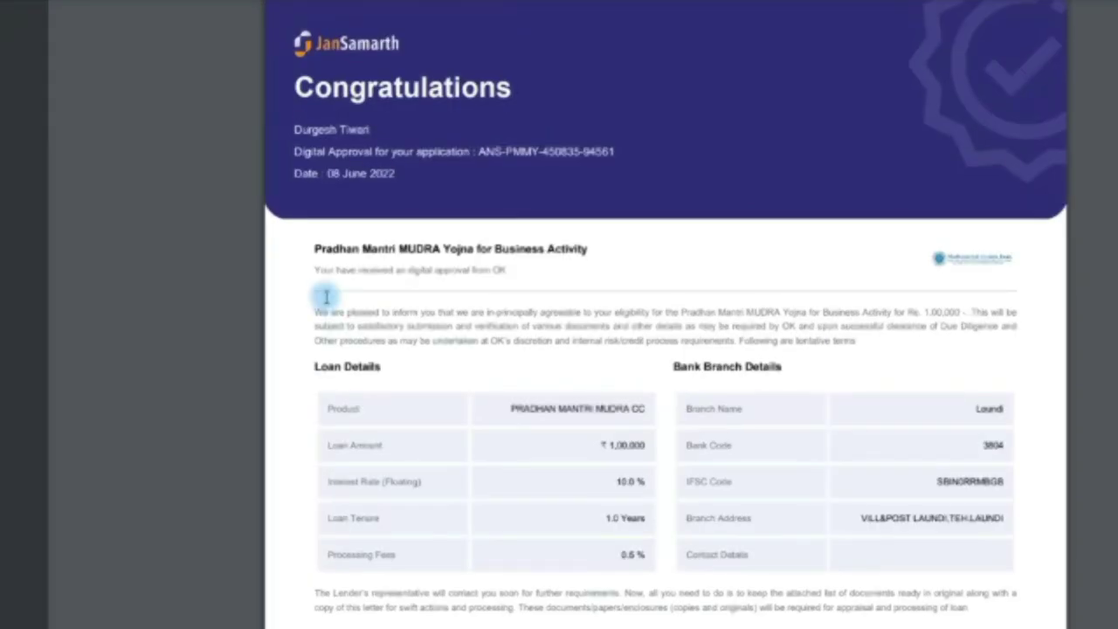